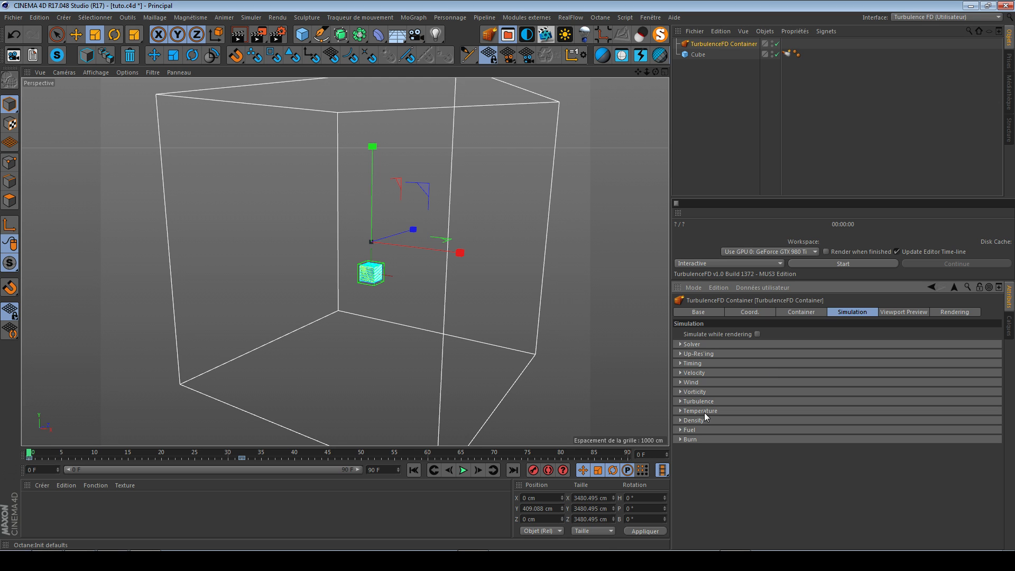
Step: View the Motion Designers Community group and the tuto.com trainer page in the browser, and return to CINEMA 4D
alt+drag(369, 273, 368, 292)
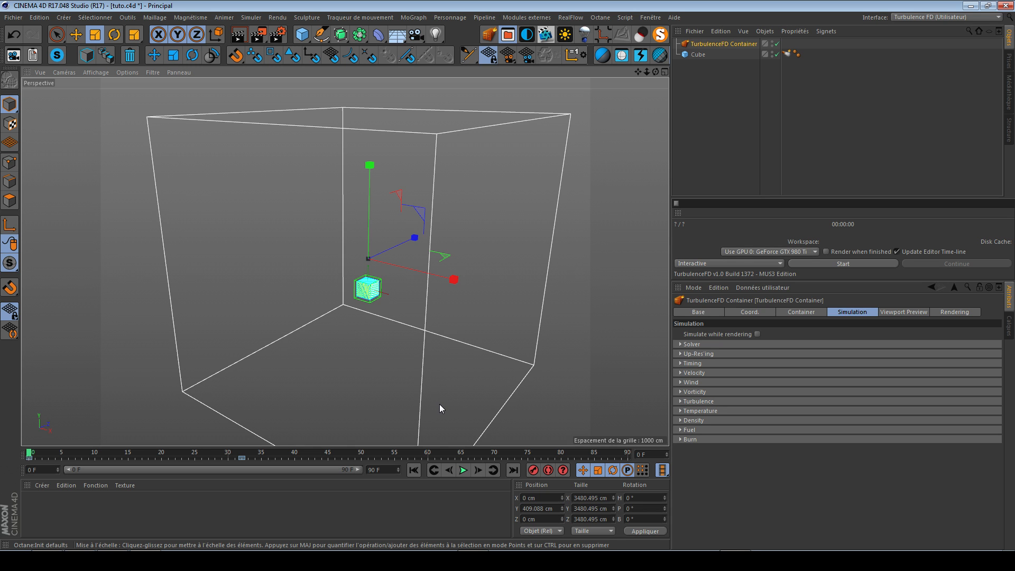
key(alt+Tab)
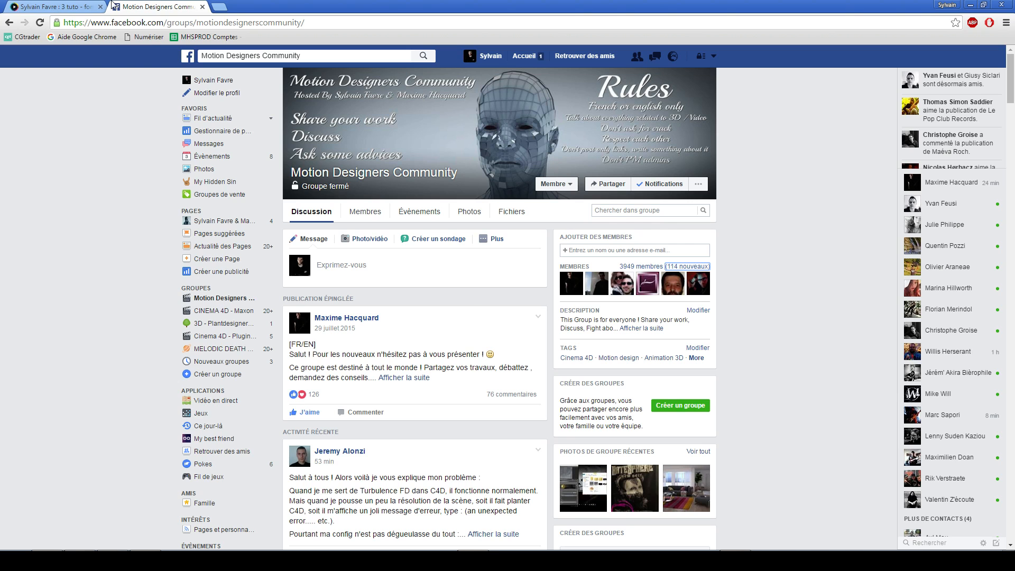
click(85, 6)
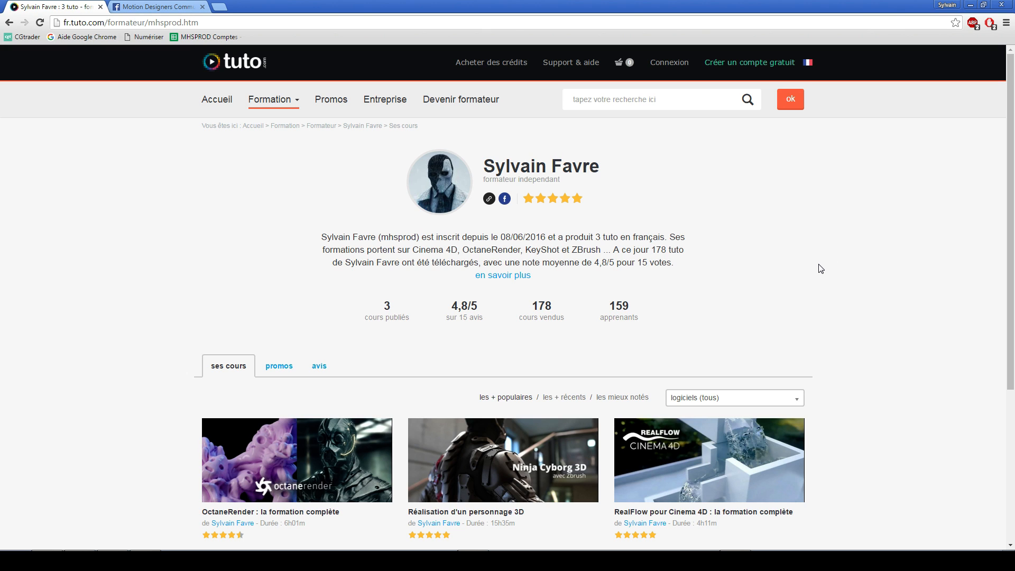
key(alt+Tab)
key(alt+Tab)
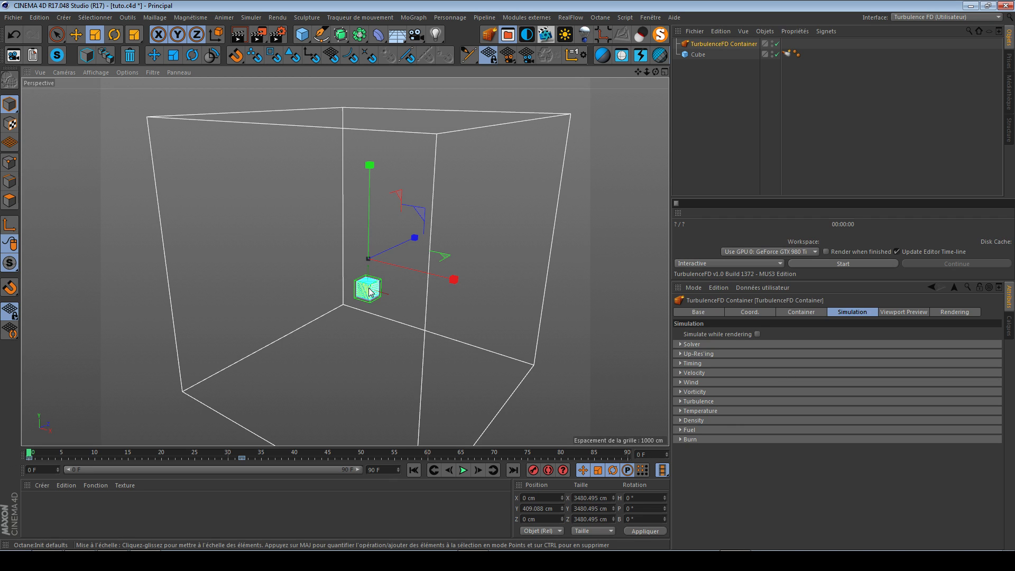
Step: Examine the general, texture, particle emission, force and channel settings of the cube's TurbulenceFD Emitter tag
mouse_move(370, 297)
alt+mouse_down()
mouse_move(354, 298)
mouse_move(368, 299)
alt+mouse_up()
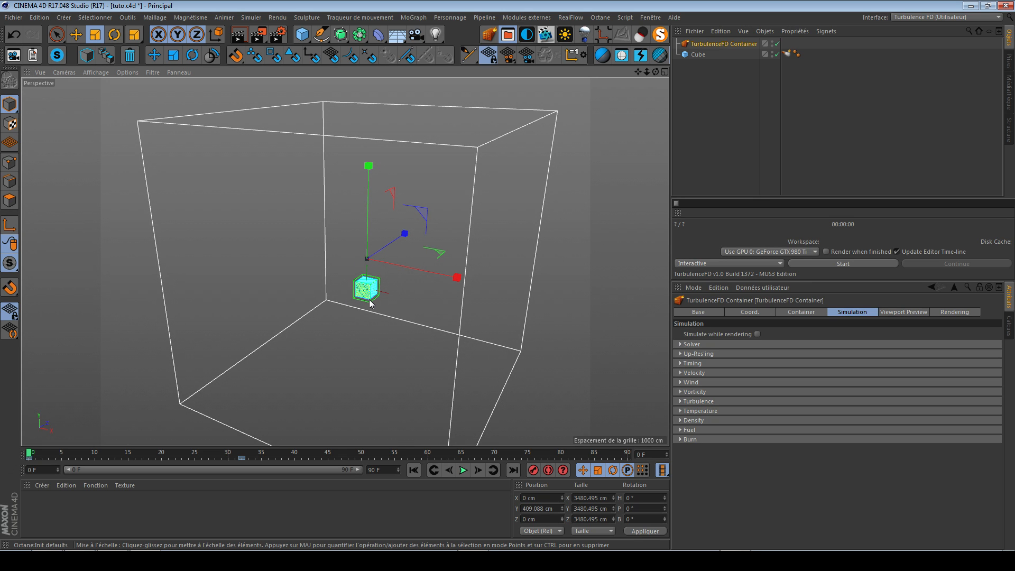
mouse_move(366, 281)
alt+mouse_down()
mouse_move(377, 290)
mouse_move(402, 255)
mouse_move(371, 265)
alt+mouse_up()
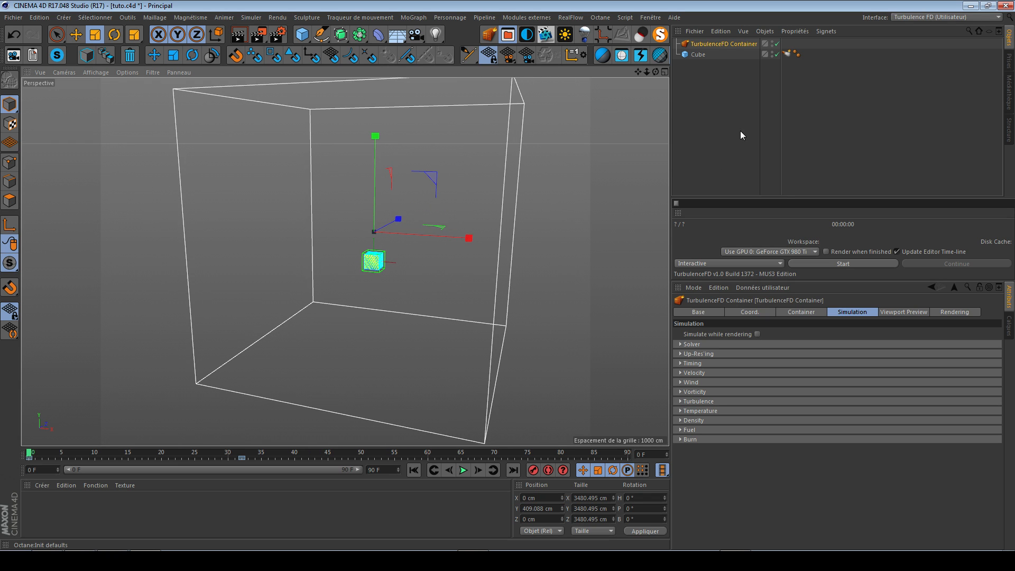
click(786, 54)
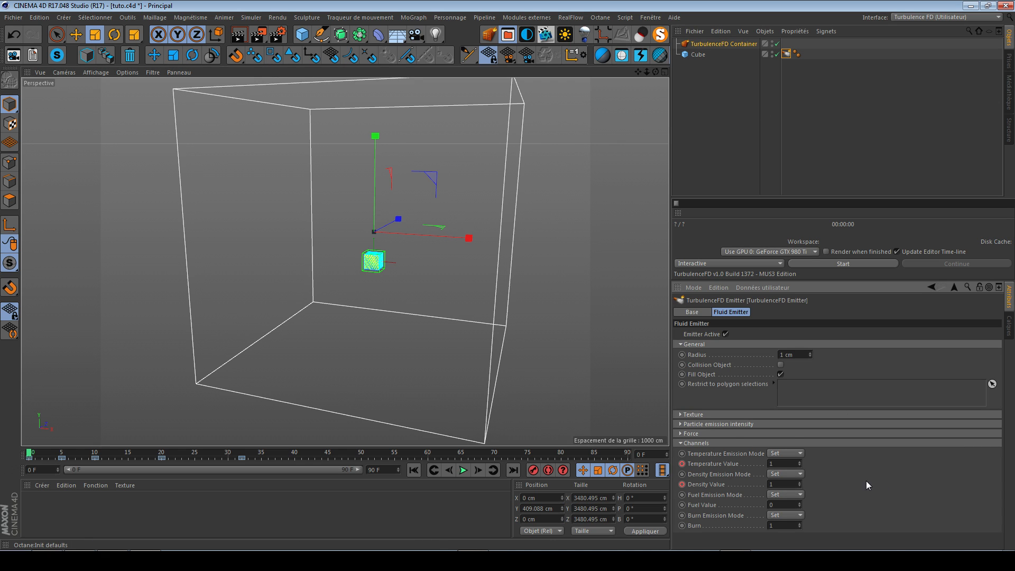
click(705, 442)
click(696, 434)
click(695, 433)
click(694, 424)
click(691, 414)
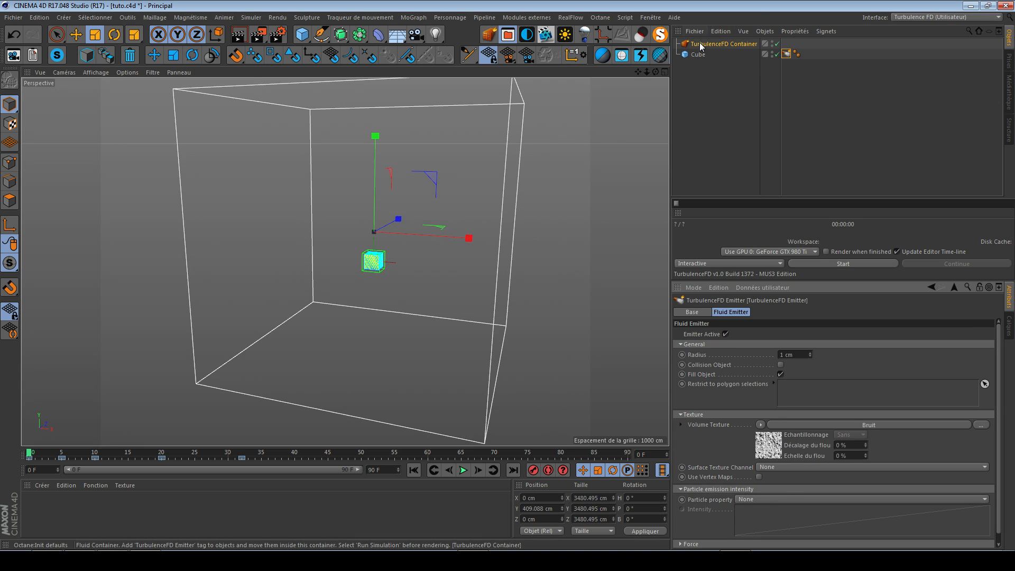
Step: Enable Cache Velocity in the TurbulenceFD container's cache settings
click(722, 43)
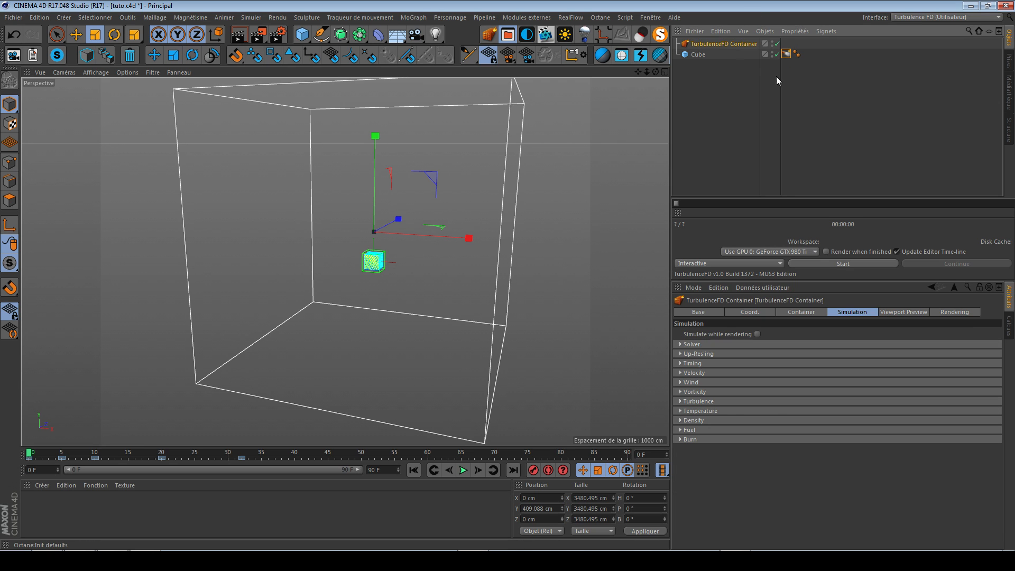
click(798, 312)
scroll(728, 380, down, 1)
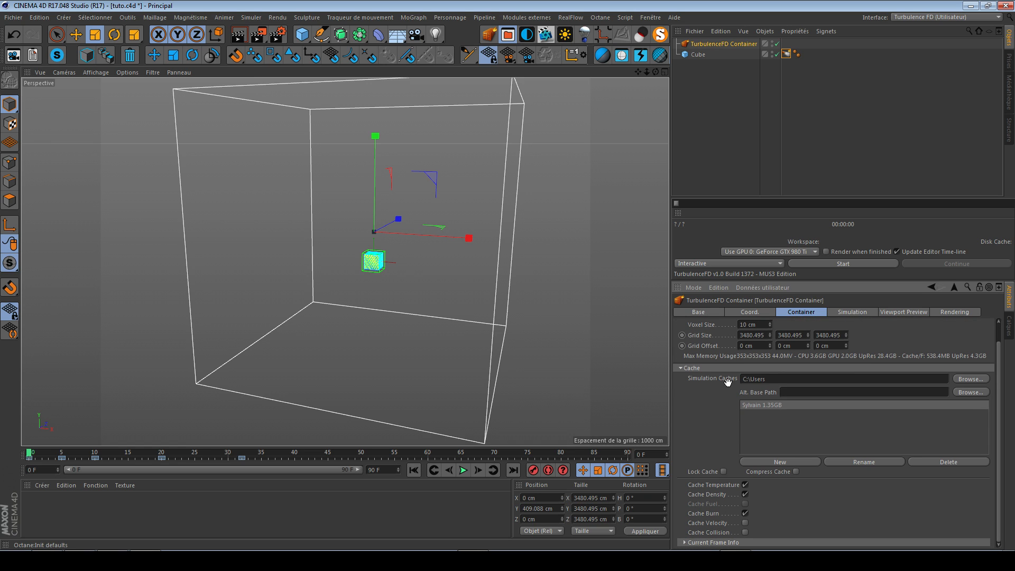
drag(728, 382, 731, 386)
click(745, 522)
Step: Examine the container's rendering settings, including the fire shader color and the sub-grid detail values
click(953, 312)
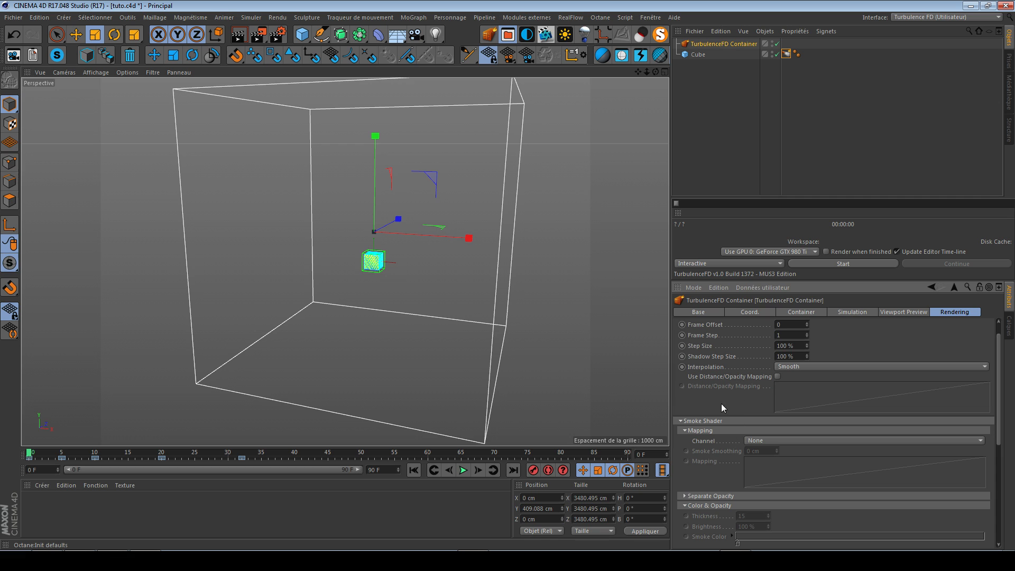
click(709, 422)
scroll(873, 524, down, 4)
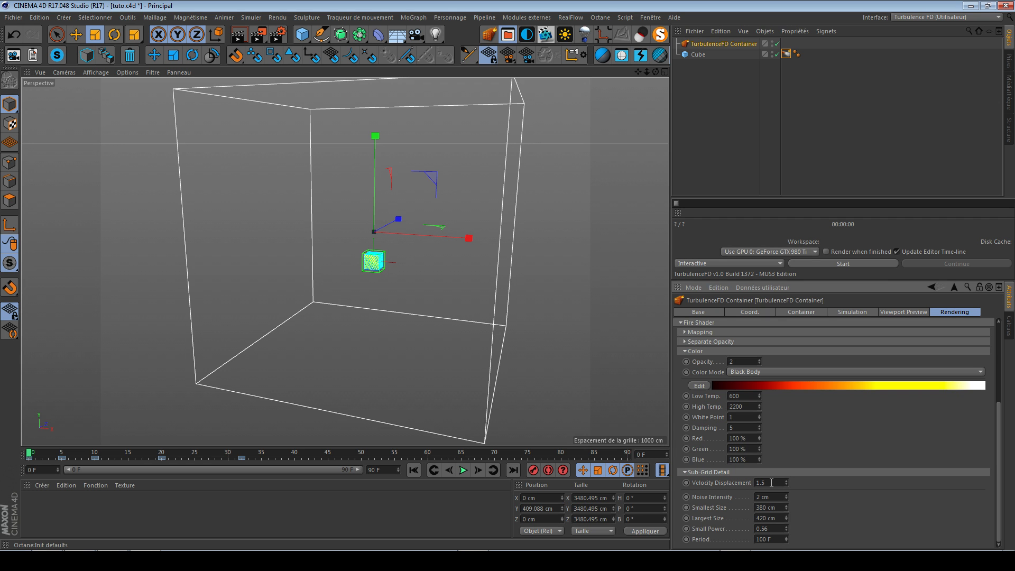
Step: Render the current frame of the cube as a preview image and close the picture viewer
mouse_move(376, 245)
alt+right_down()
mouse_move(546, 270)
mouse_move(364, 246)
alt+right_up()
key(shift+r)
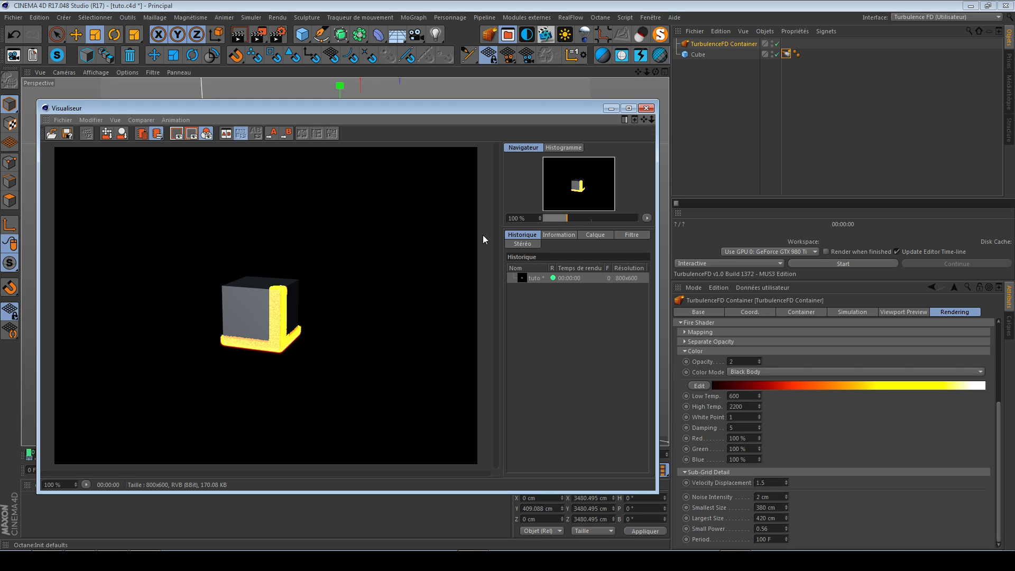
click(646, 108)
alt+right_drag(364, 255, 292, 263)
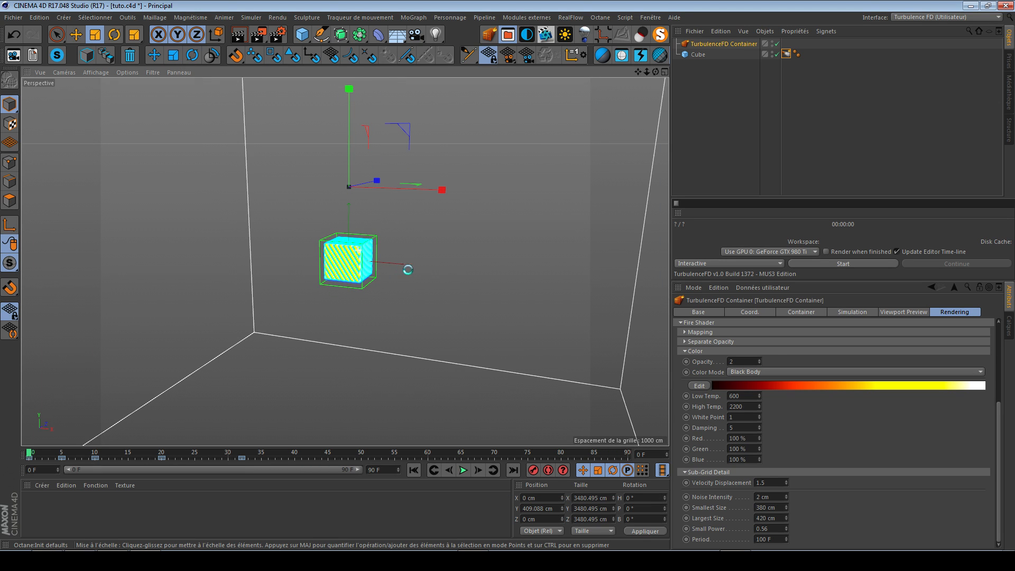
Step: End the CINEMA 4D.exe process in the Windows Task Manager and show the desktop
key(ctrl+shift+Escape)
click(329, 188)
click(724, 476)
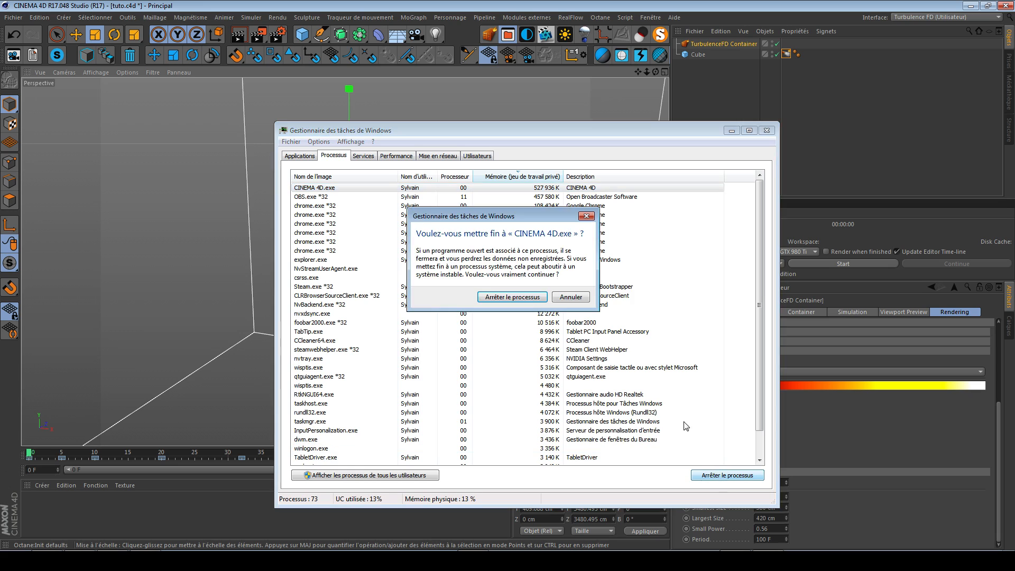
click(521, 299)
click(767, 131)
key(super+d)
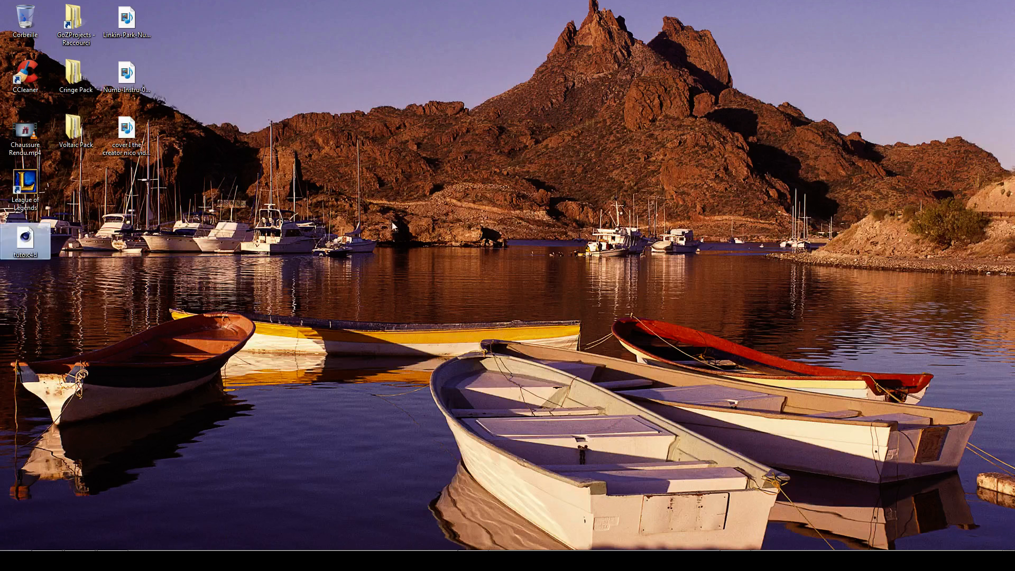
Step: Reopen the tuto.c4d project from the desktop
click(26, 240)
key(Return)
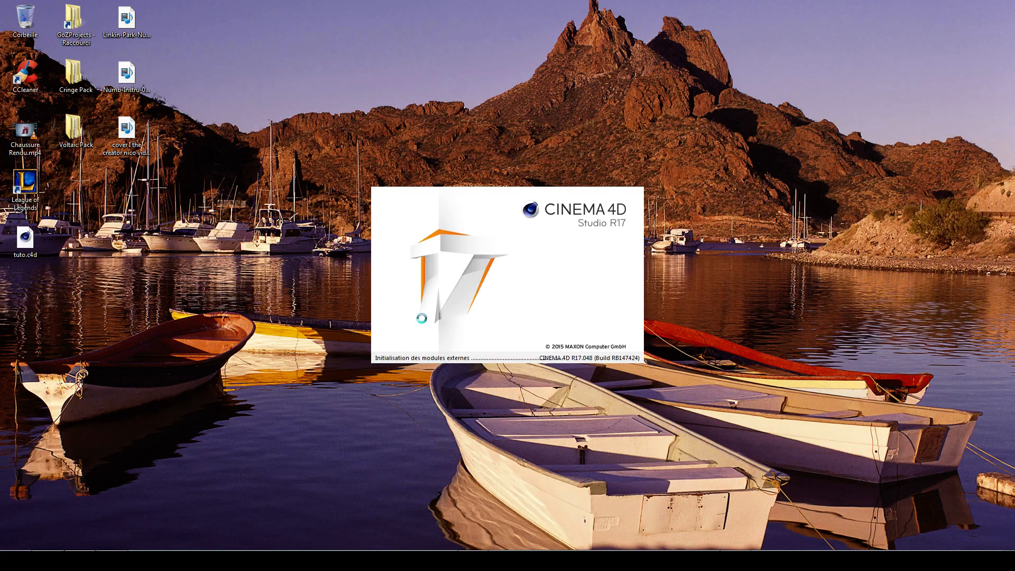
click(555, 316)
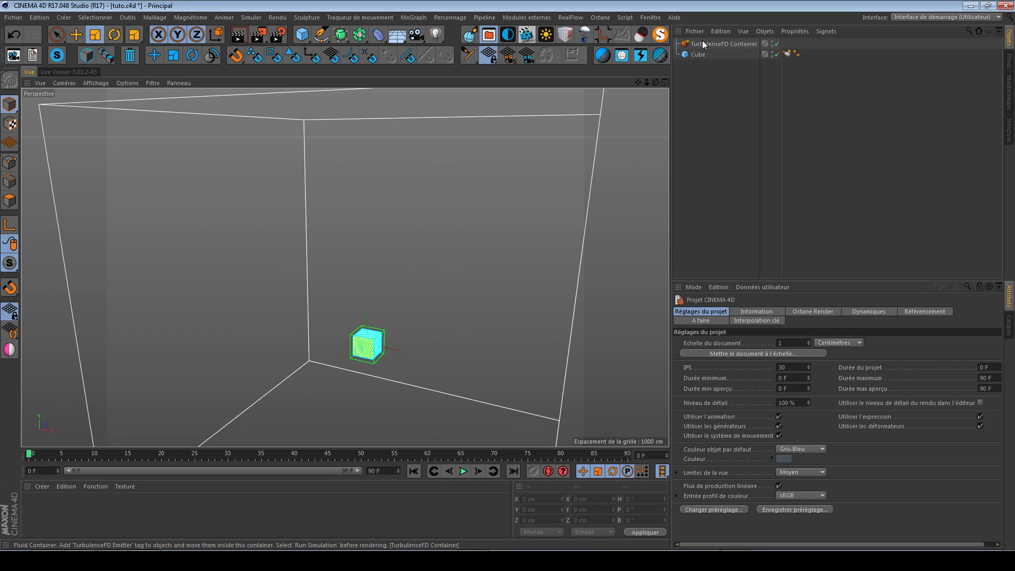
Step: Examine the container's simulation solver settings for the frame sub-steps limit and the pressure iteration limit
click(702, 42)
click(853, 311)
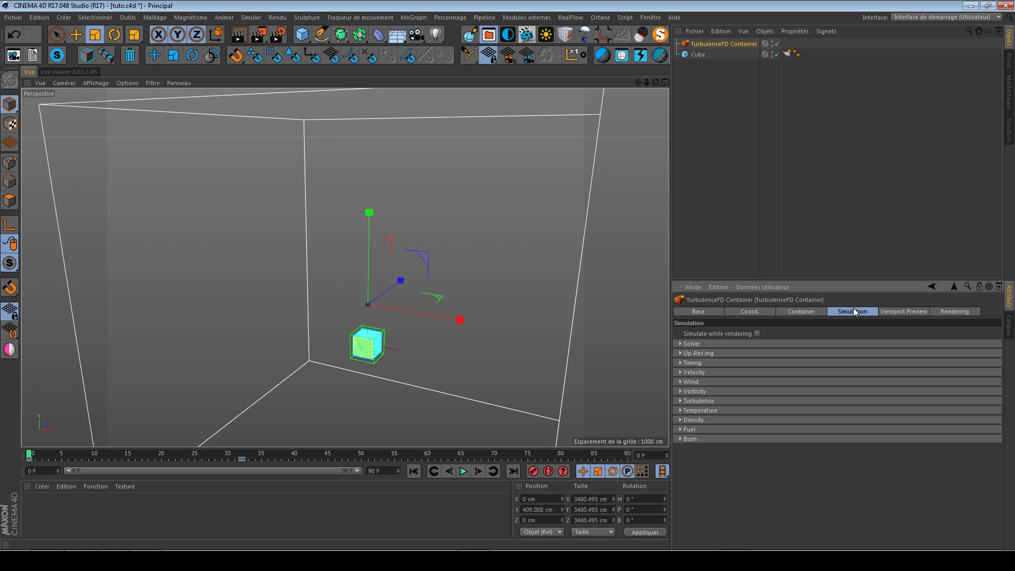
click(829, 345)
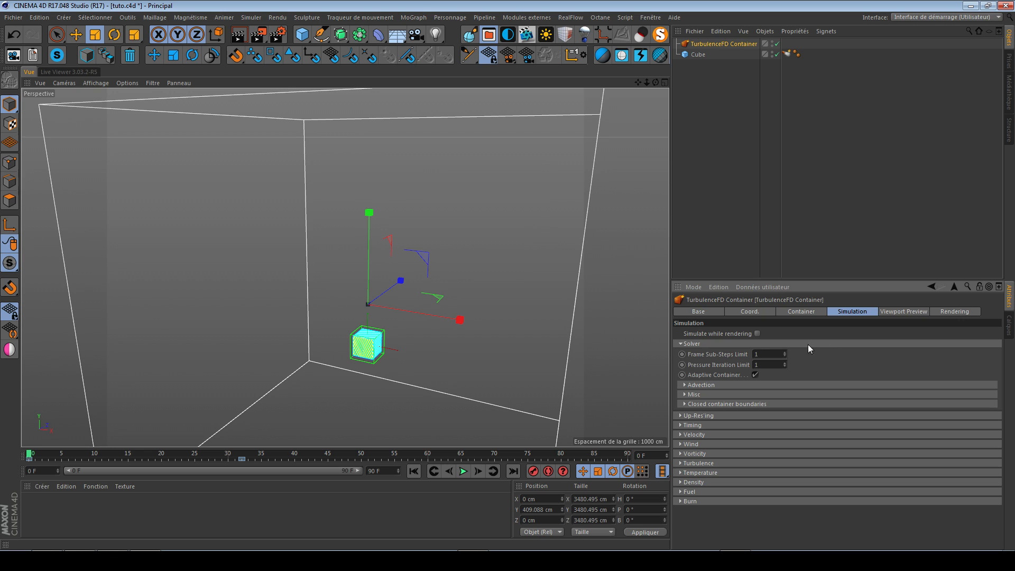
click(768, 355)
click(771, 366)
Step: Switch the interface layout to Turbulence FD (Utilisateur) and start an interactive simulation of the container
click(905, 17)
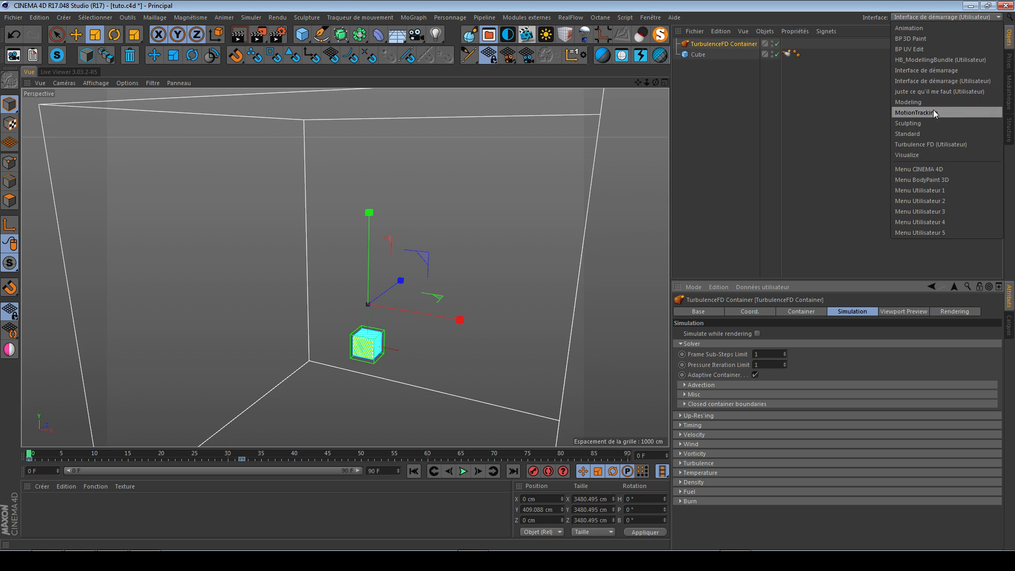
click(938, 138)
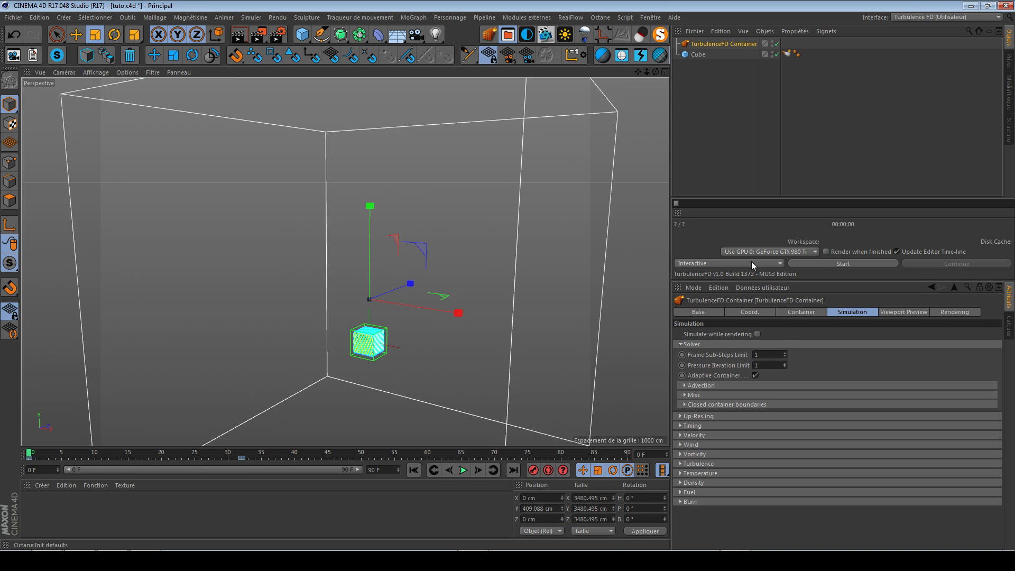
click(823, 264)
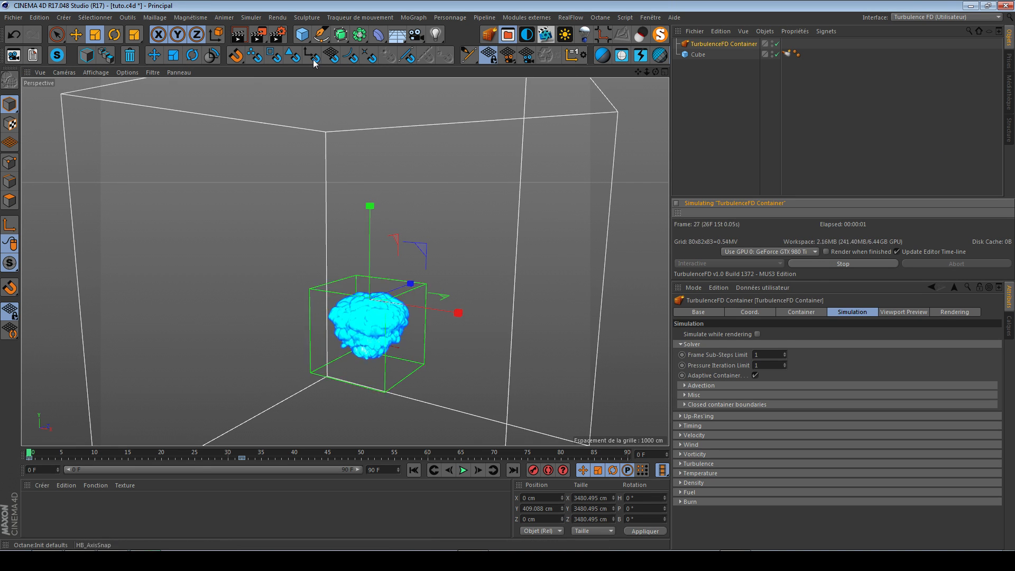
Step: Add a second cube and move it beside the smoke, to about X 1118 cm and Y 1168 cm
click(303, 38)
key(e)
drag(423, 295, 547, 177)
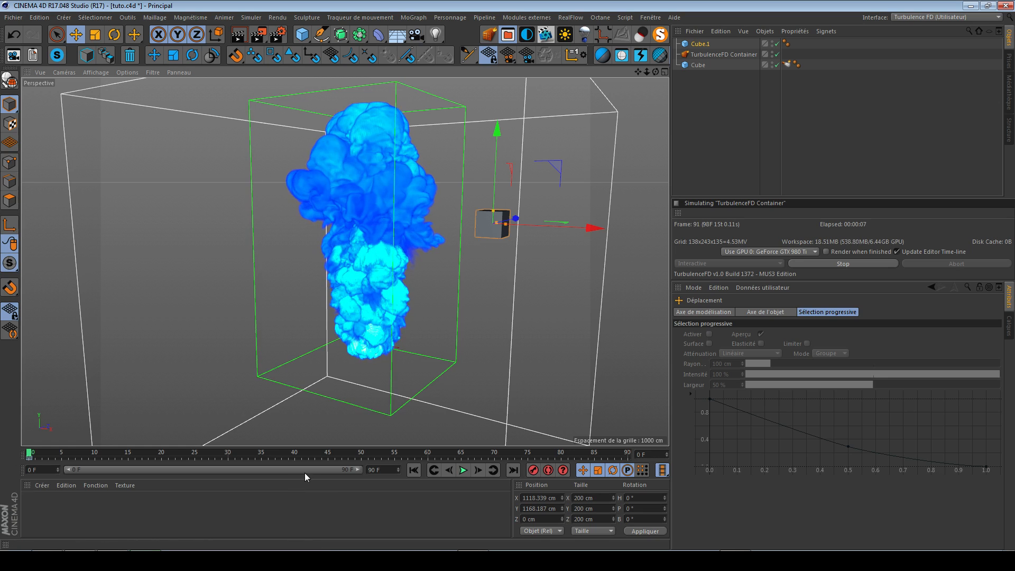
Step: Keyframe the new cube to keep its position until frame 20 and reach about X -2182 cm at frame 21
click(163, 454)
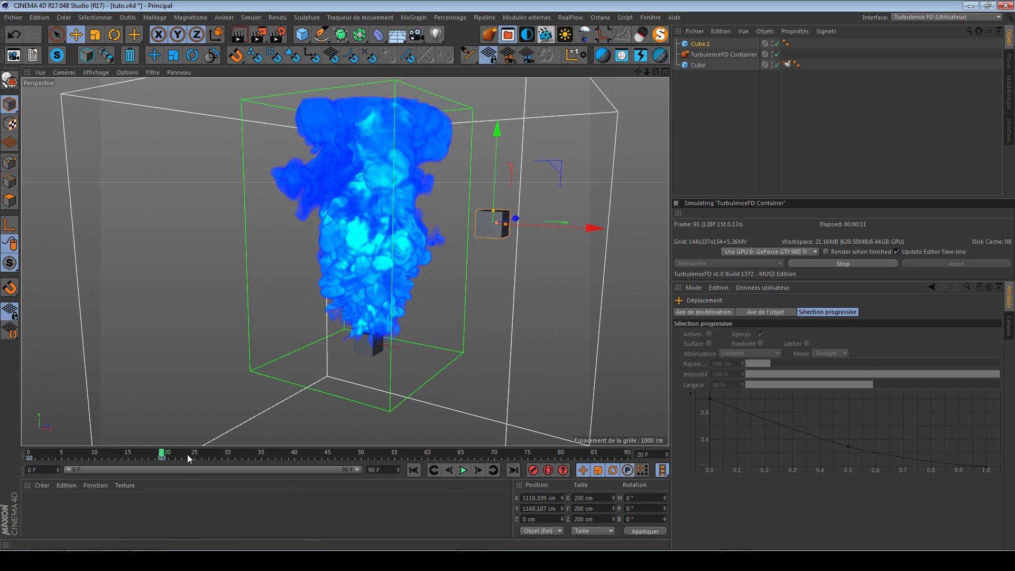
click(478, 470)
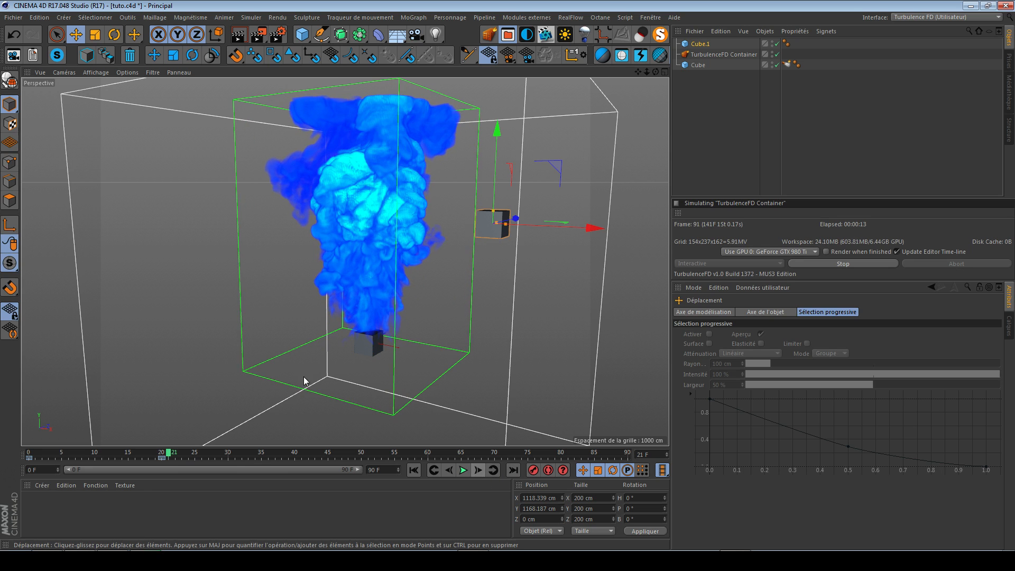
mouse_move(586, 227)
mouse_down()
mouse_move(284, 219)
mouse_move(341, 254)
mouse_up()
click(533, 470)
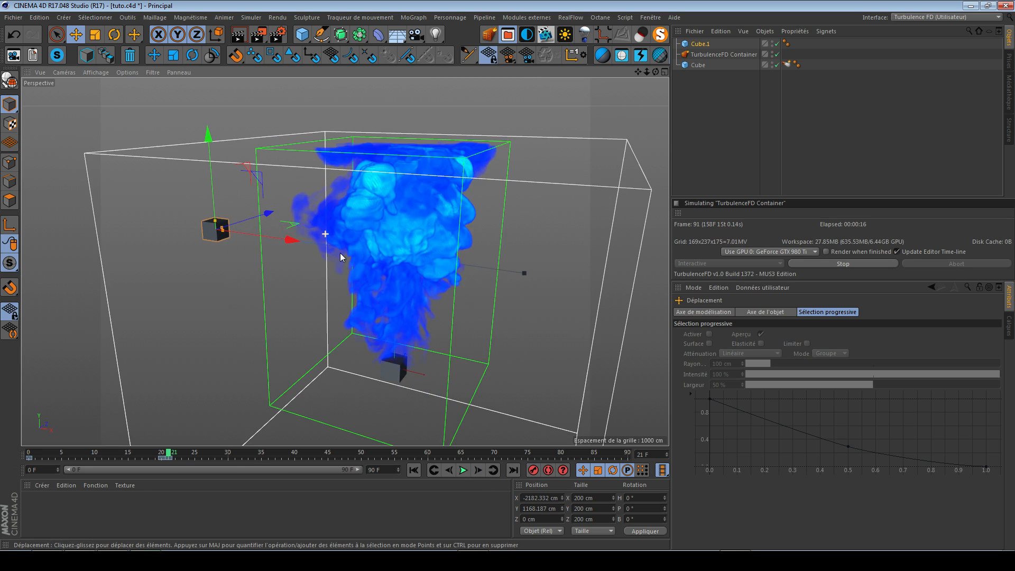
Step: Add a TurbulenceFD Emitter tag to the new cube and enable its Collision Object option
right_click(700, 46)
mouse_move(810, 157)
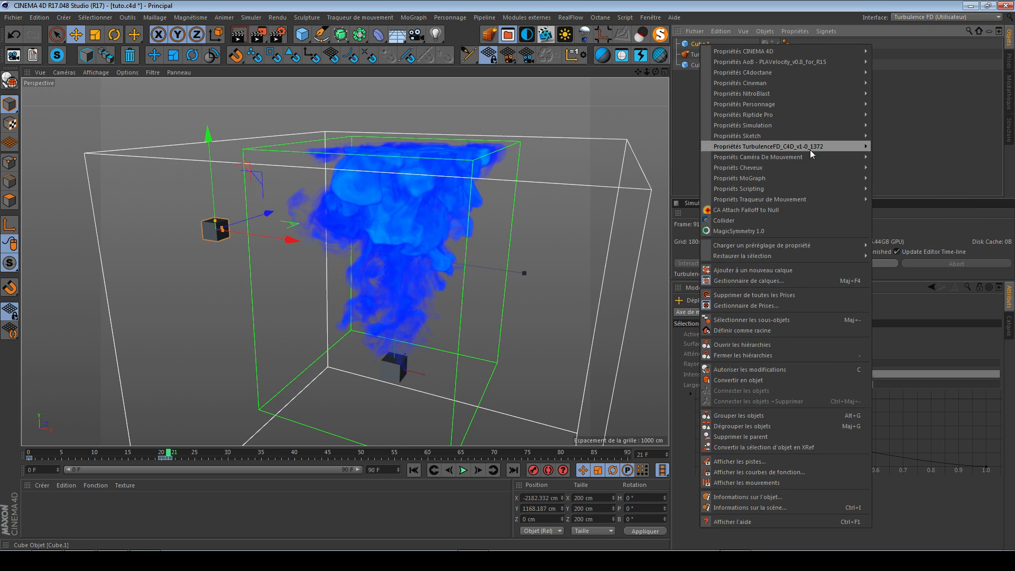
click(889, 148)
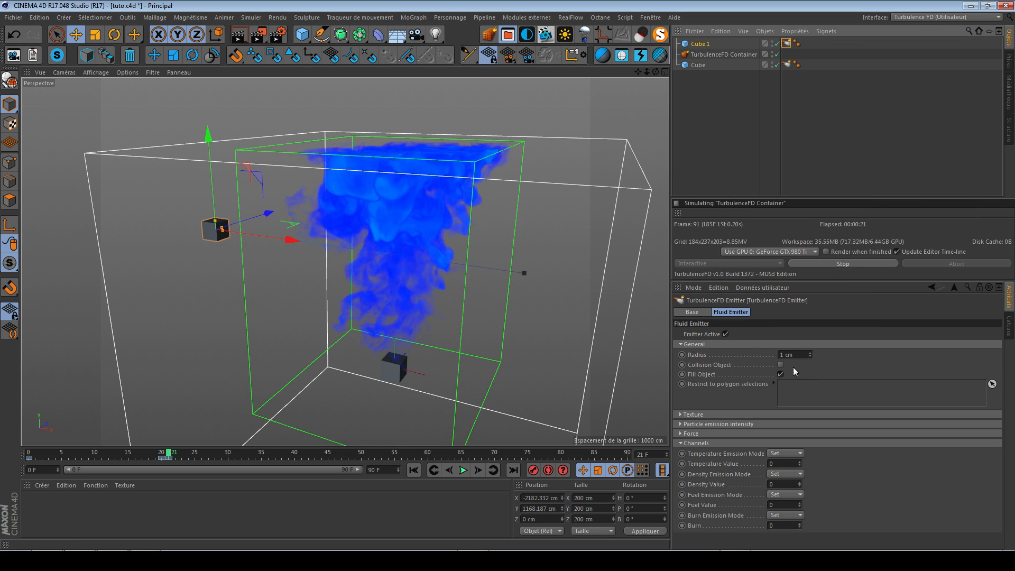
click(781, 365)
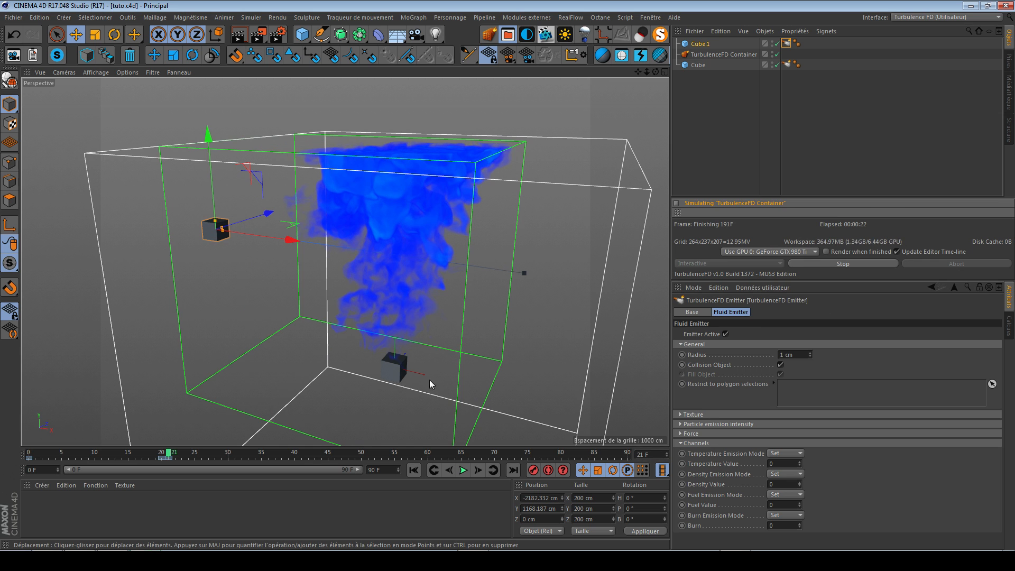
mouse_move(402, 368)
alt+mouse_down()
mouse_move(380, 357)
mouse_move(382, 367)
alt+mouse_up()
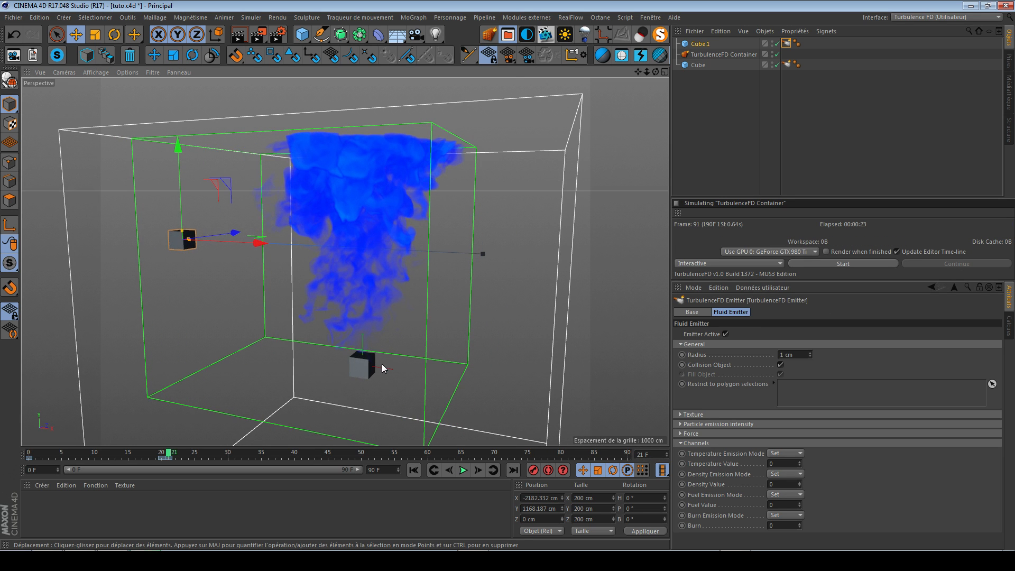
Step: Select the original cube's emitter tag and compress its keyframes toward the start of the timeline
click(725, 54)
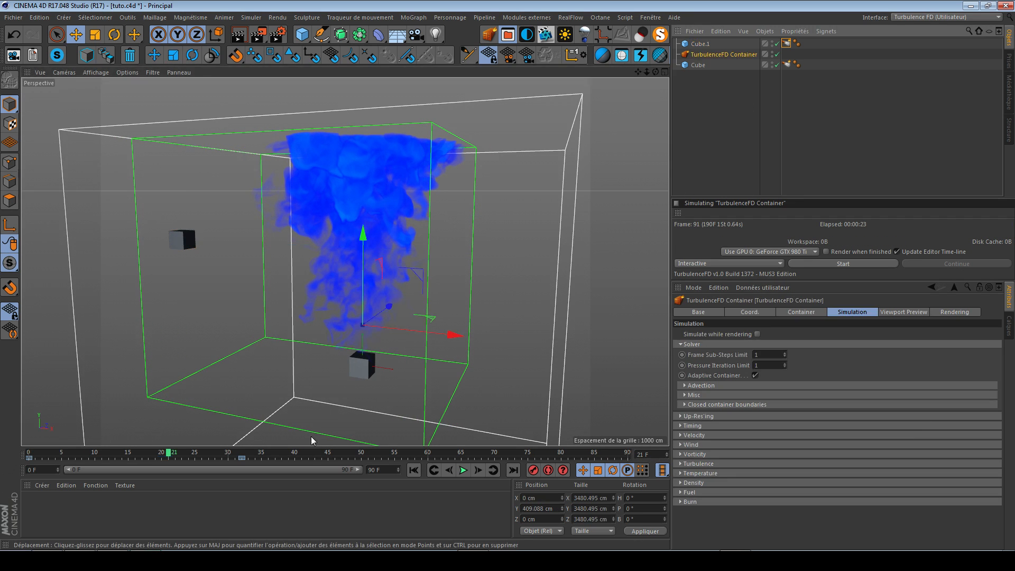
click(787, 64)
drag(263, 459, 29, 462)
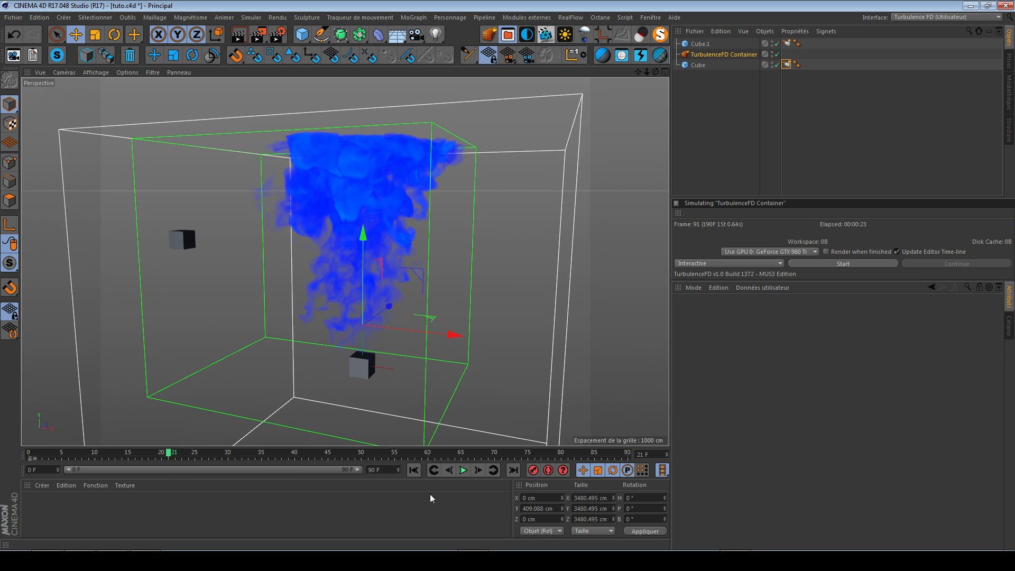
Step: Set the simulation mode to Cache and start simulating the TurbulenceFD container
click(714, 264)
click(716, 275)
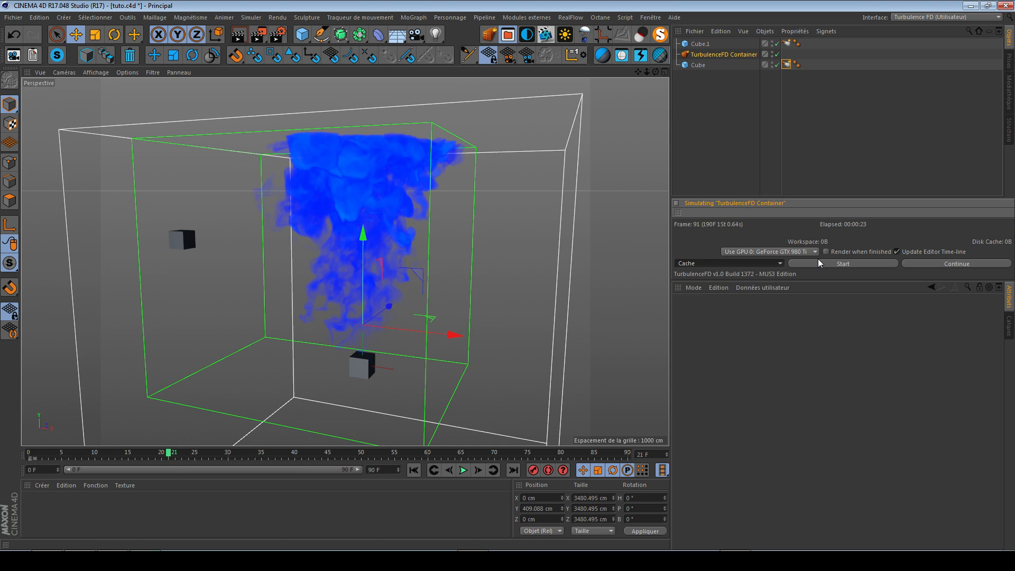
click(827, 262)
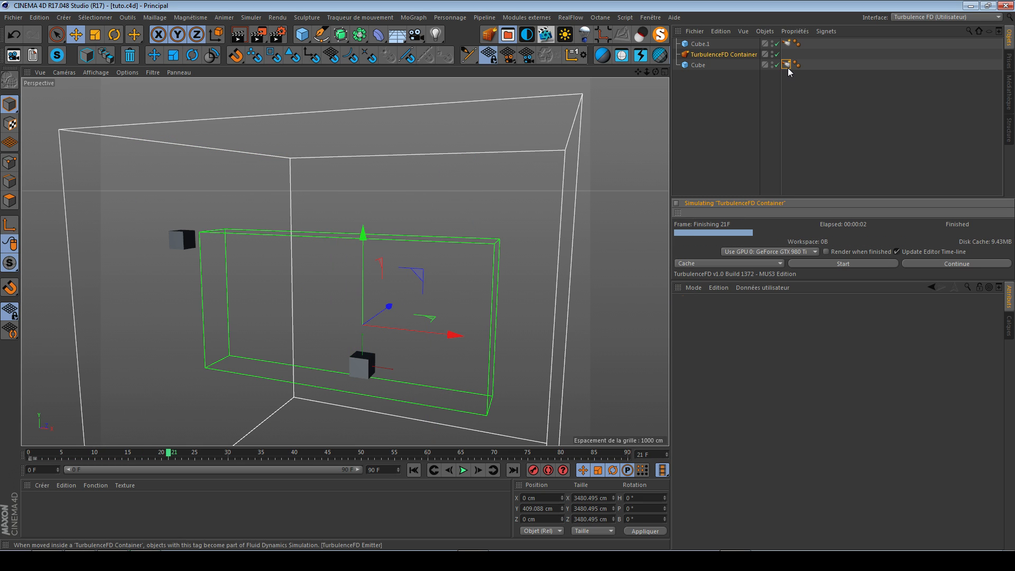
Step: Set the original cube's emitter Temperature Value to 5 and Density Value to 1, and rerun the cache simulation up to frame 25
click(781, 462)
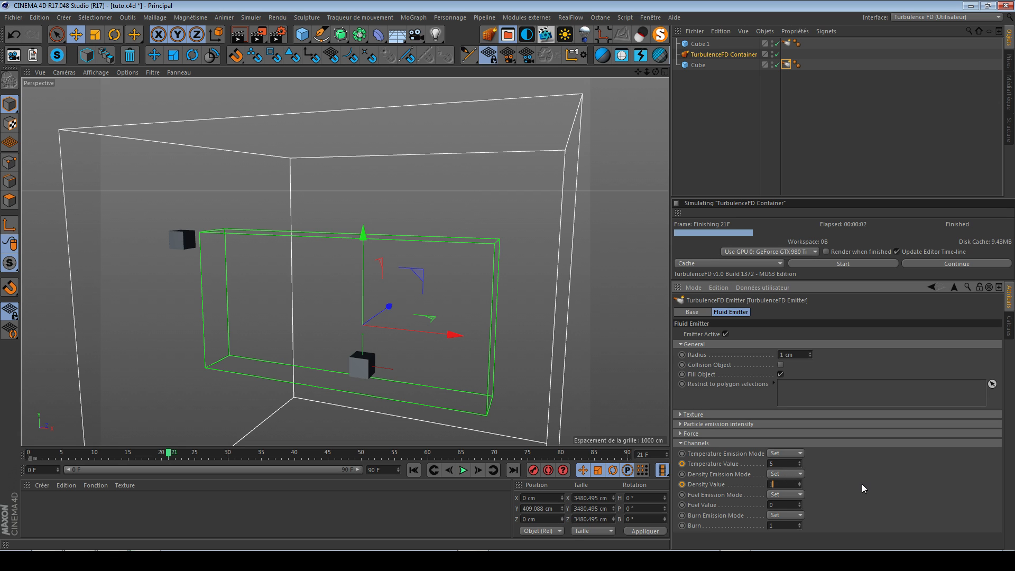
click(842, 264)
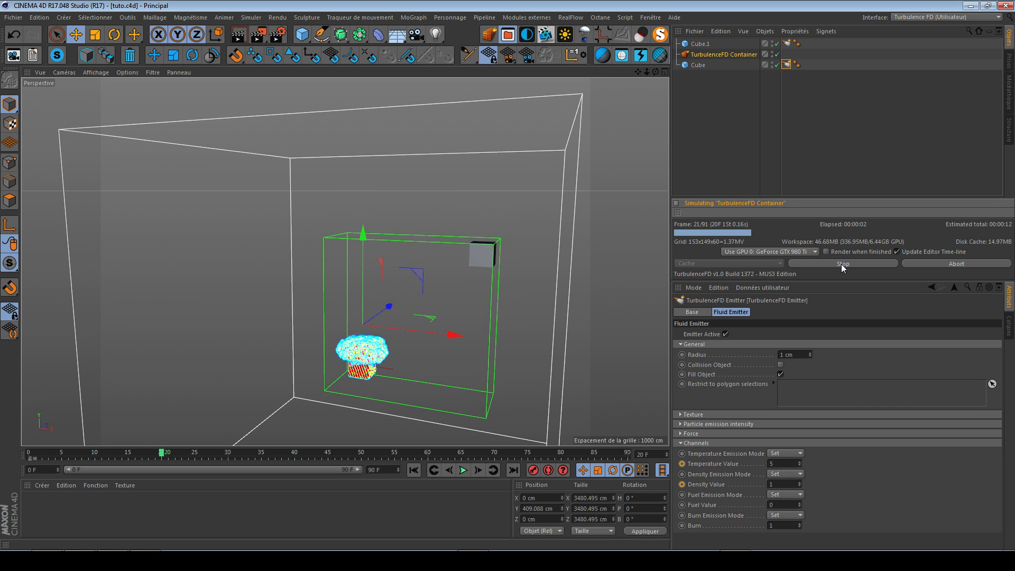
click(842, 265)
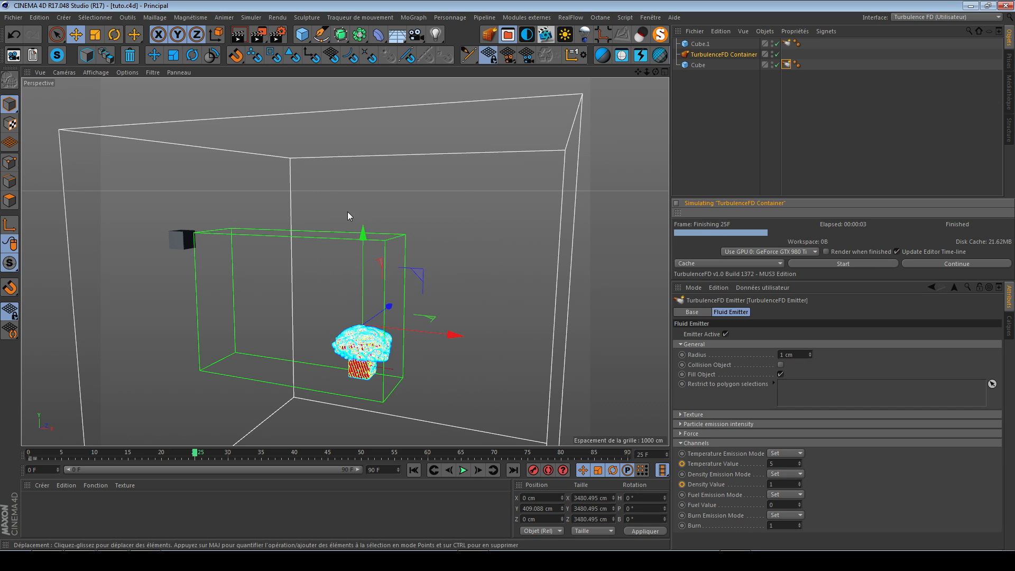
Step: Raise the original cube to about Y 1083 cm and rerun the cache simulation to about frame 43
click(699, 45)
click(698, 65)
drag(364, 301, 365, 218)
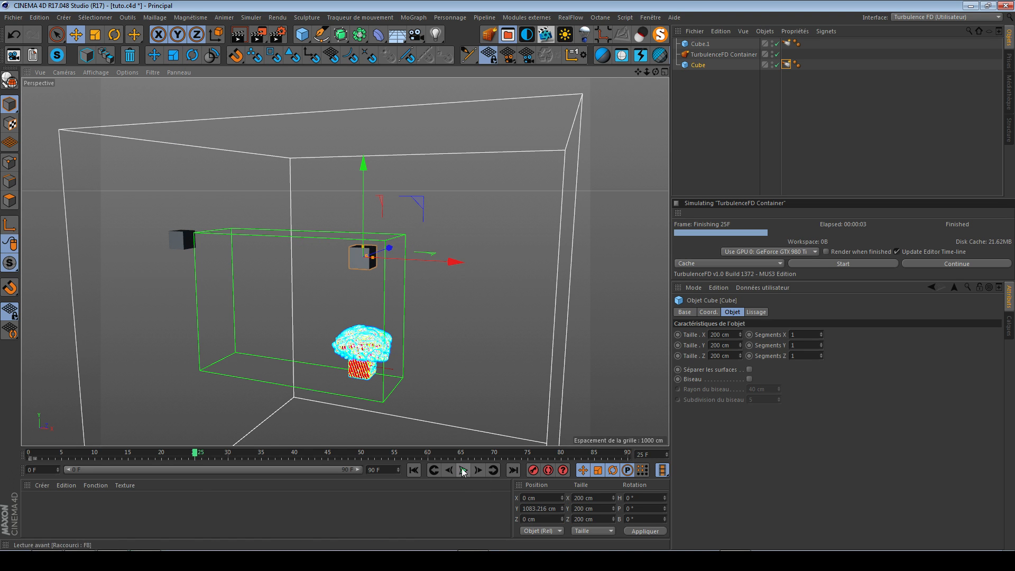
click(464, 472)
click(829, 263)
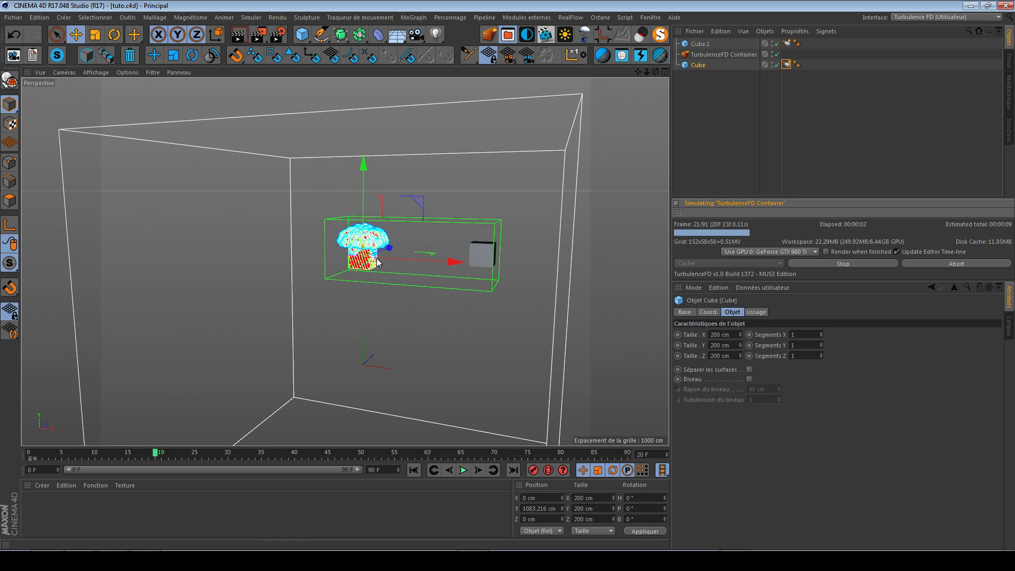
alt+drag(379, 261, 373, 263)
click(864, 264)
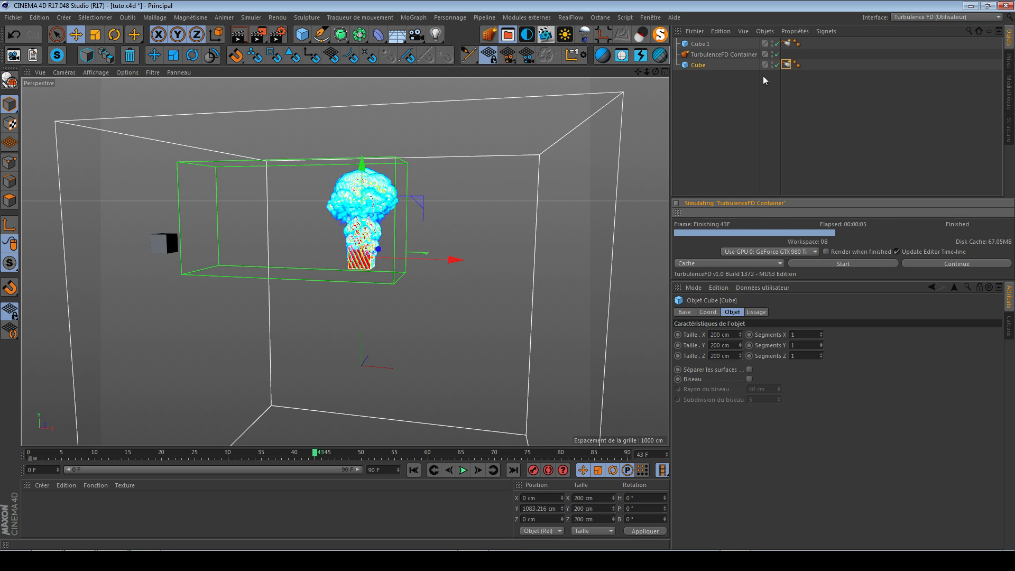
Step: Lower the original cube to about Y 977 cm to adjust its height relative to the collision cube
click(786, 44)
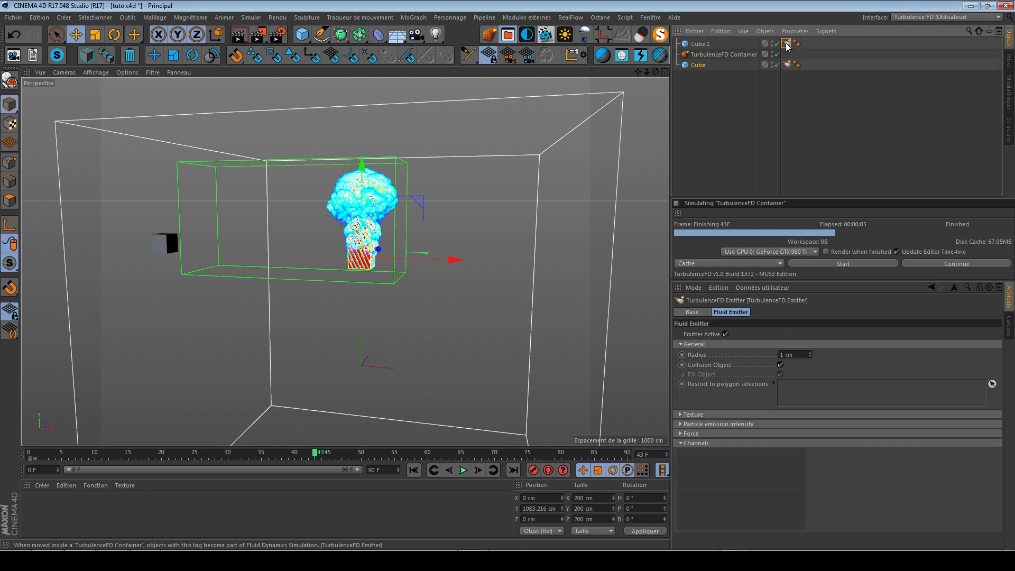
click(698, 65)
click(700, 44)
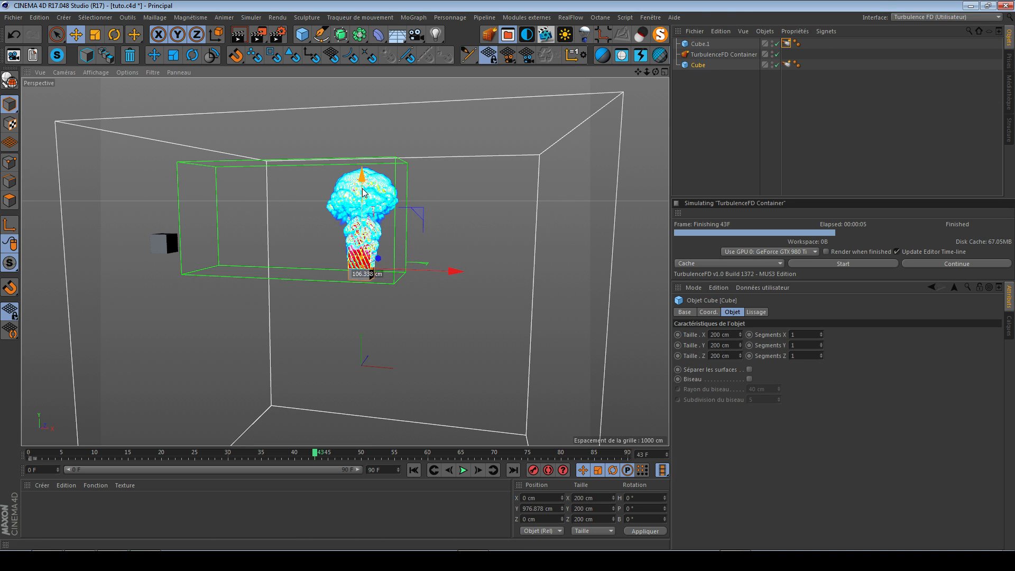
Step: Keyframe the TurbulenceFD container's Frame Sub-Steps Limit at 1 on frame 18 and at 5 on frame 19
click(160, 456)
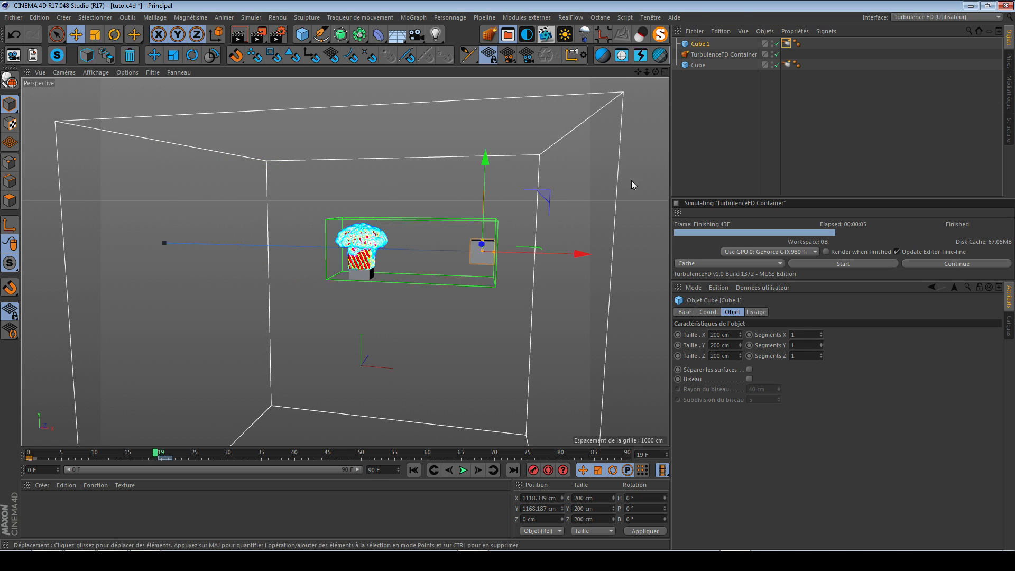
click(715, 54)
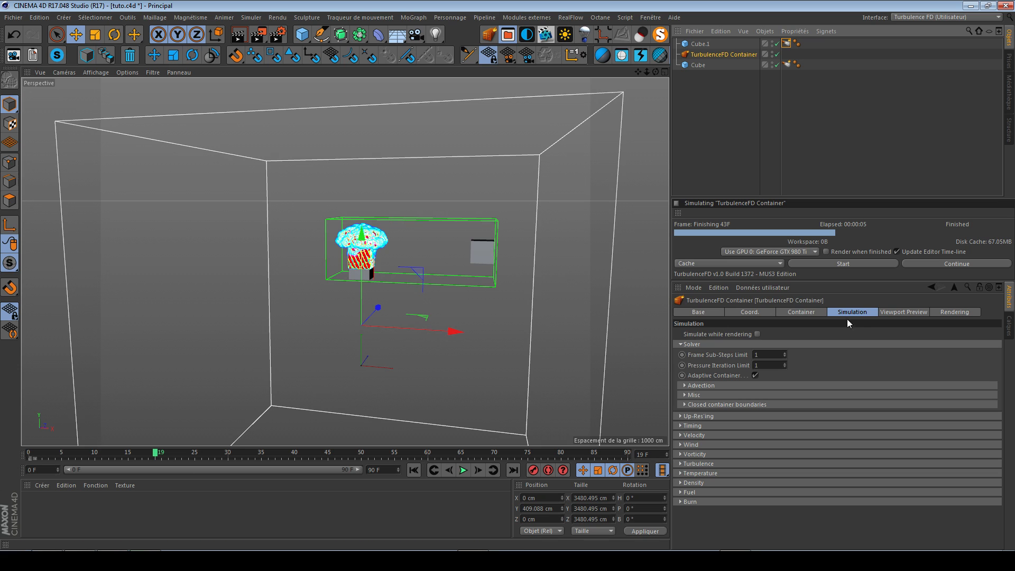
click(715, 354)
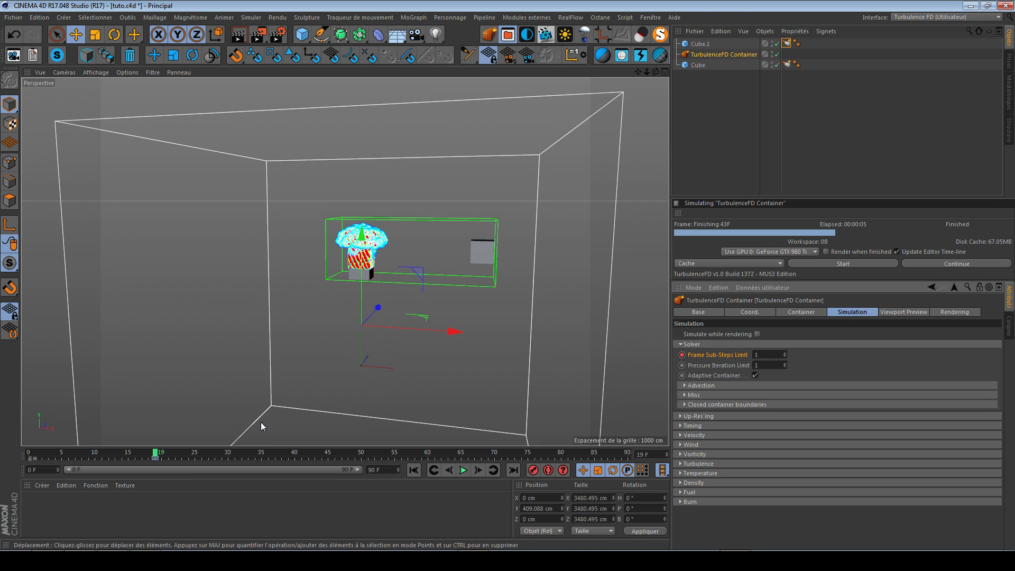
click(434, 468)
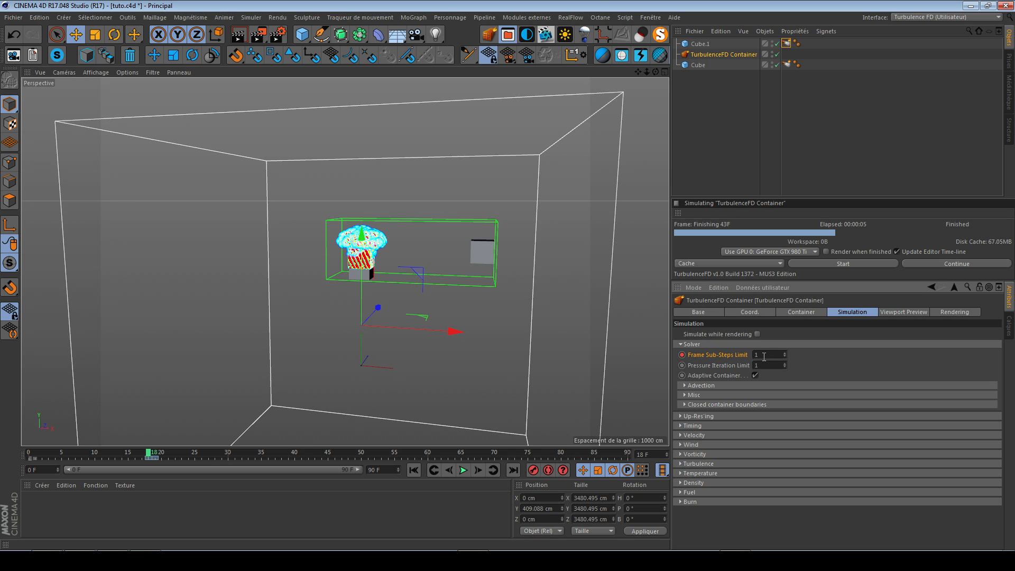
click(477, 471)
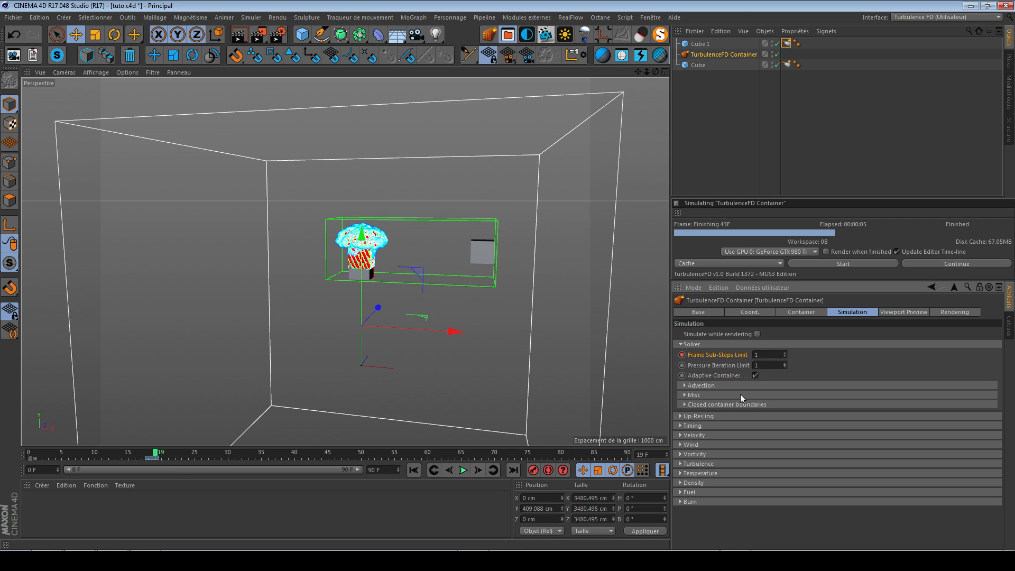
key(BackSpace)
key(BackSpace)
text(5)
key(Return)
Step: Keyframe the Frame Sub-Steps Limit to hold 5 until frame 21 and return to 1 at frame 22
click(477, 470)
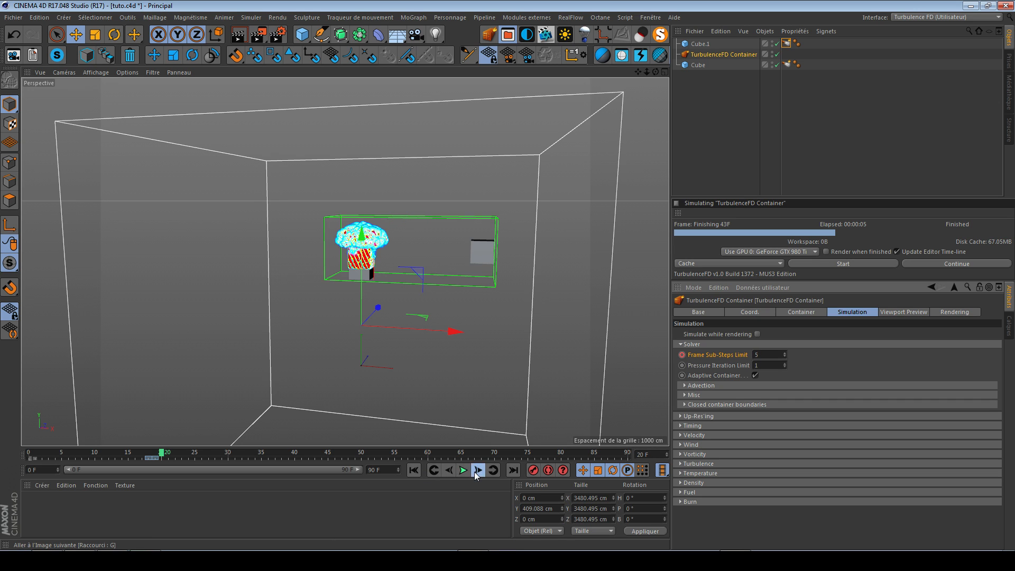
click(477, 470)
click(477, 470)
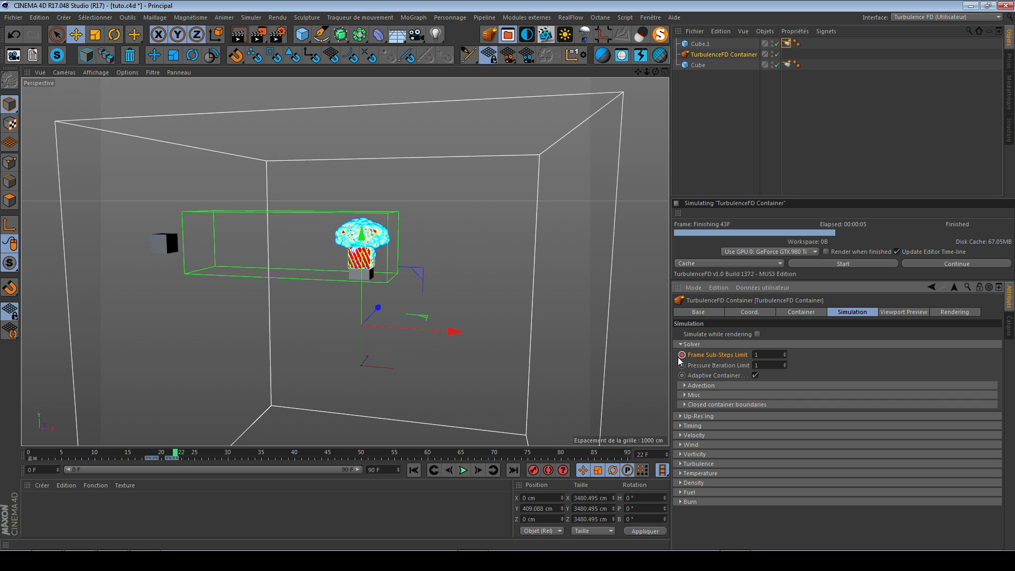
drag(154, 461, 162, 460)
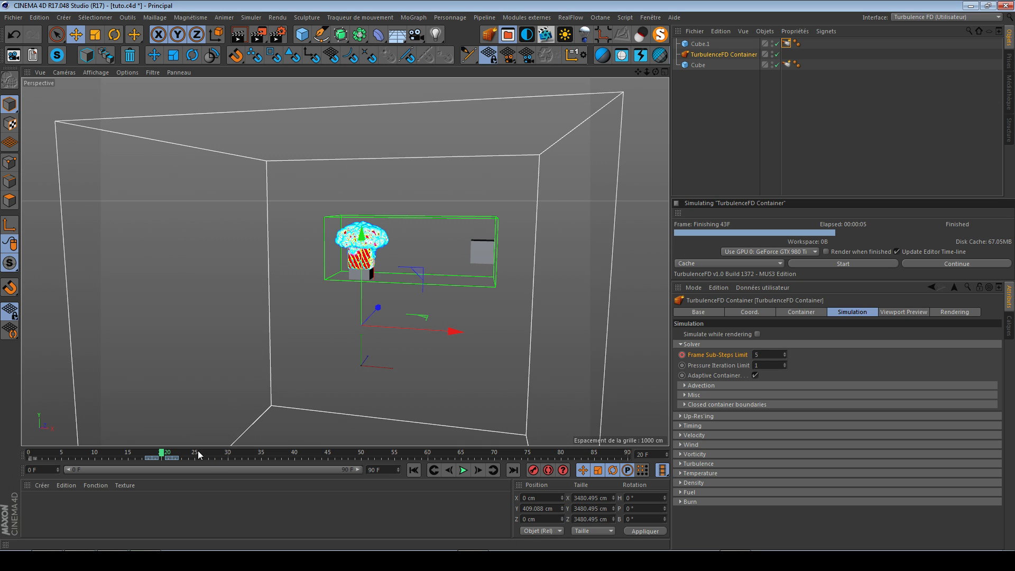
Step: Return to frame 0 and cache the TurbulenceFD simulation over the whole timeline
click(414, 470)
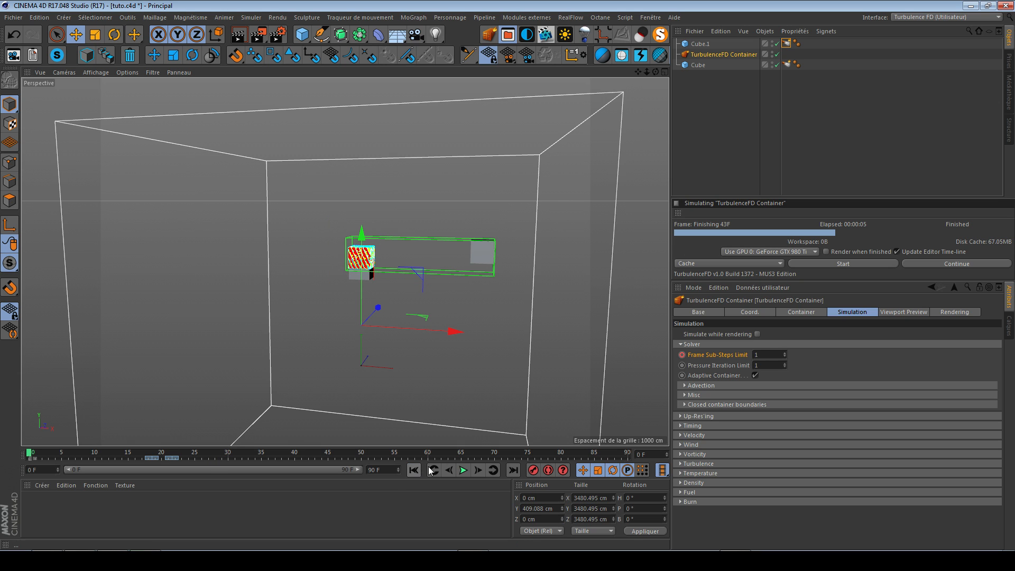
click(863, 263)
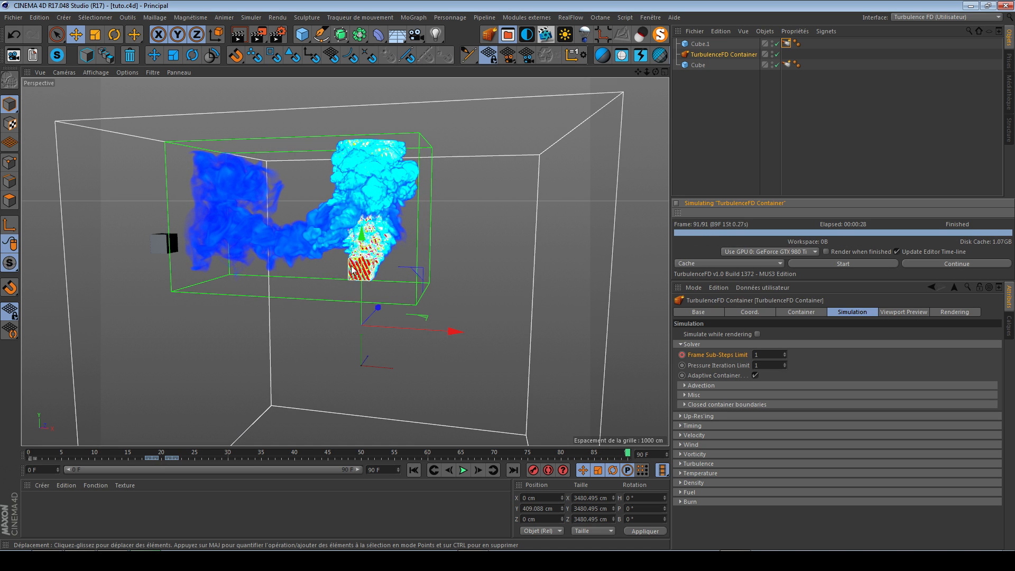
Step: Play back the cached simulation and examine how the fast-moving collision cube disturbs the smoke
alt+drag(362, 256, 327, 292)
alt+right_drag(364, 259, 417, 276)
alt+middle_drag(375, 279, 372, 313)
click(463, 470)
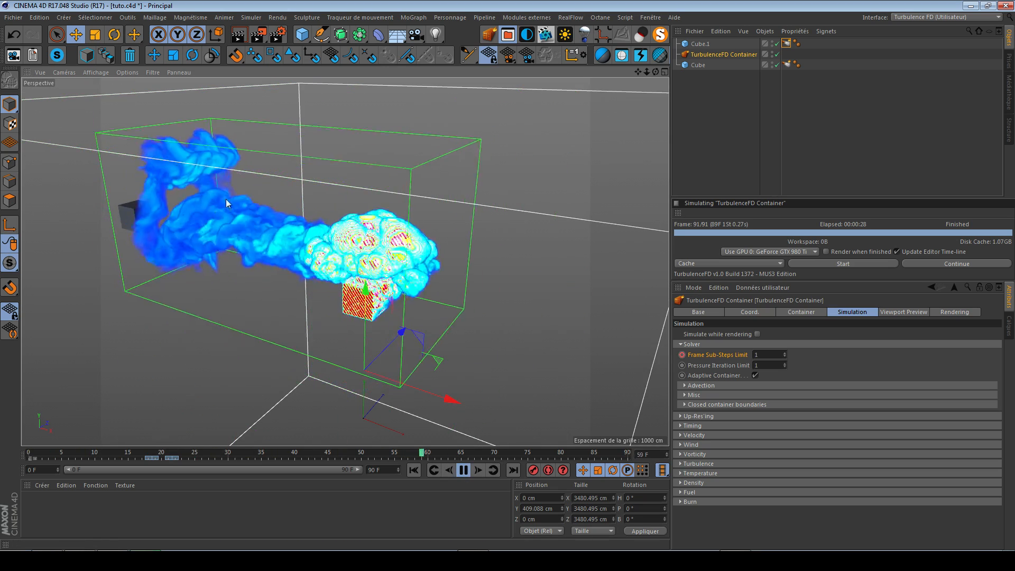
click(464, 470)
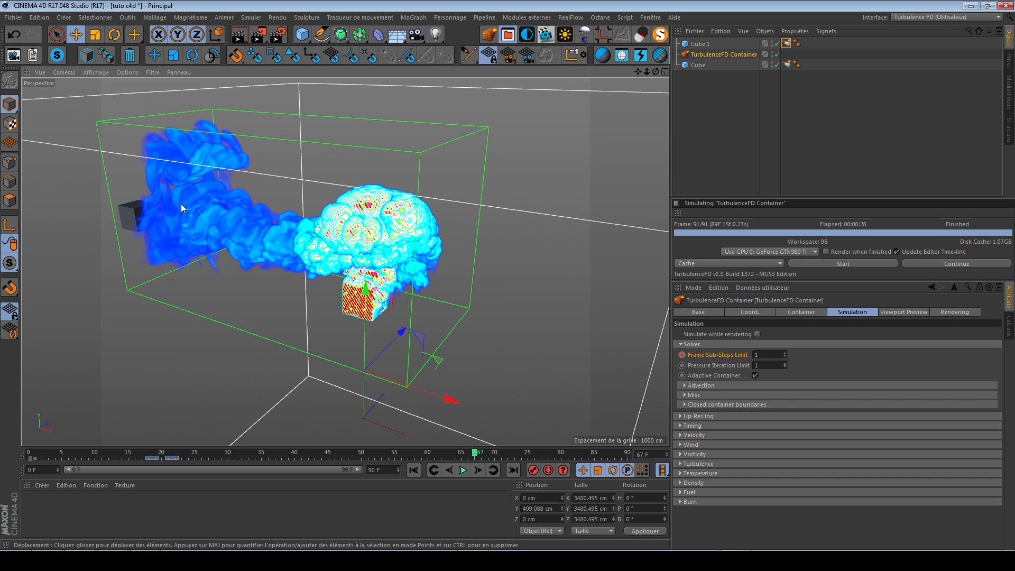
click(464, 471)
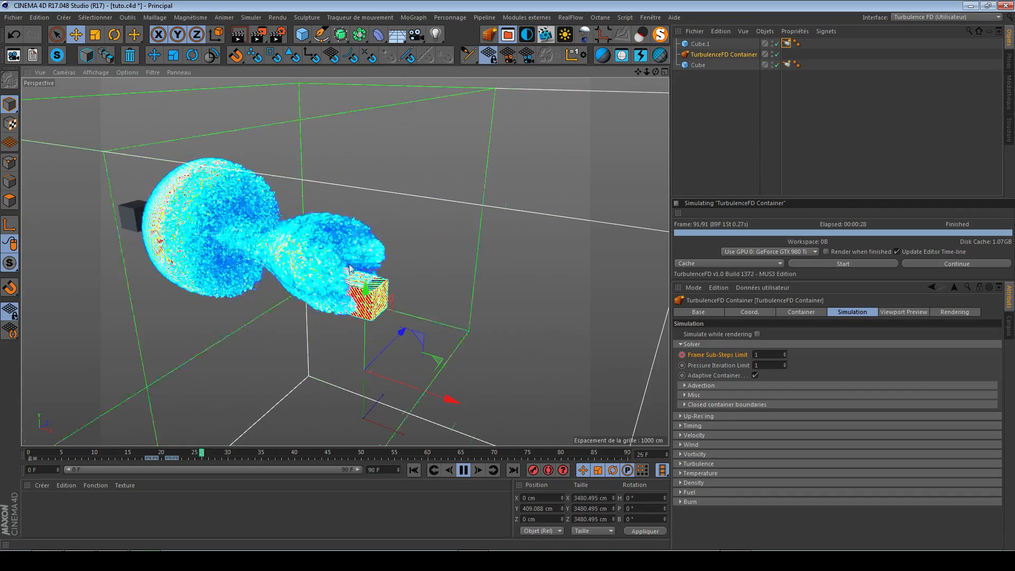
click(464, 469)
alt+drag(353, 312, 376, 318)
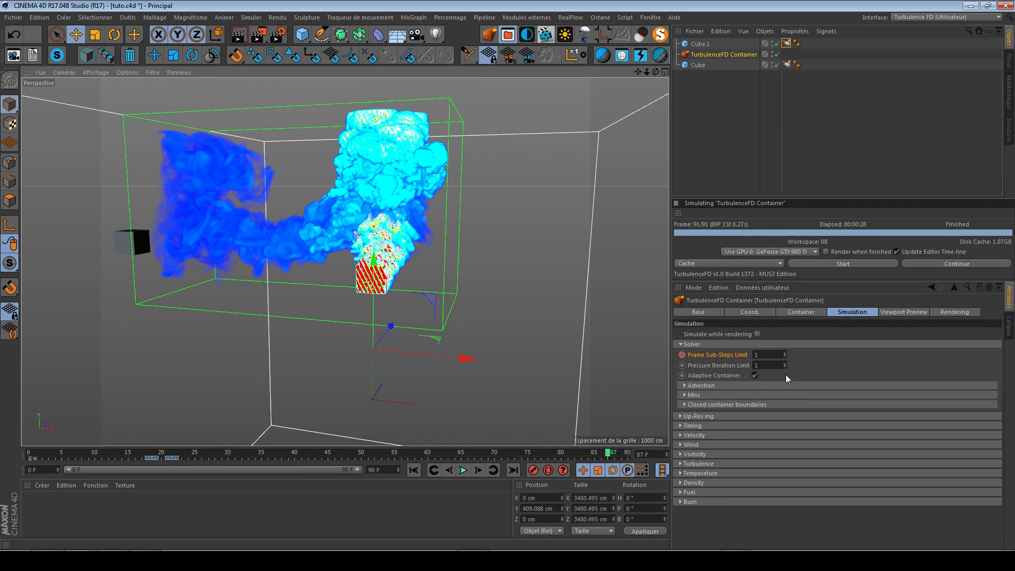
Step: Delete the collision cube from the scene
double_click(769, 366)
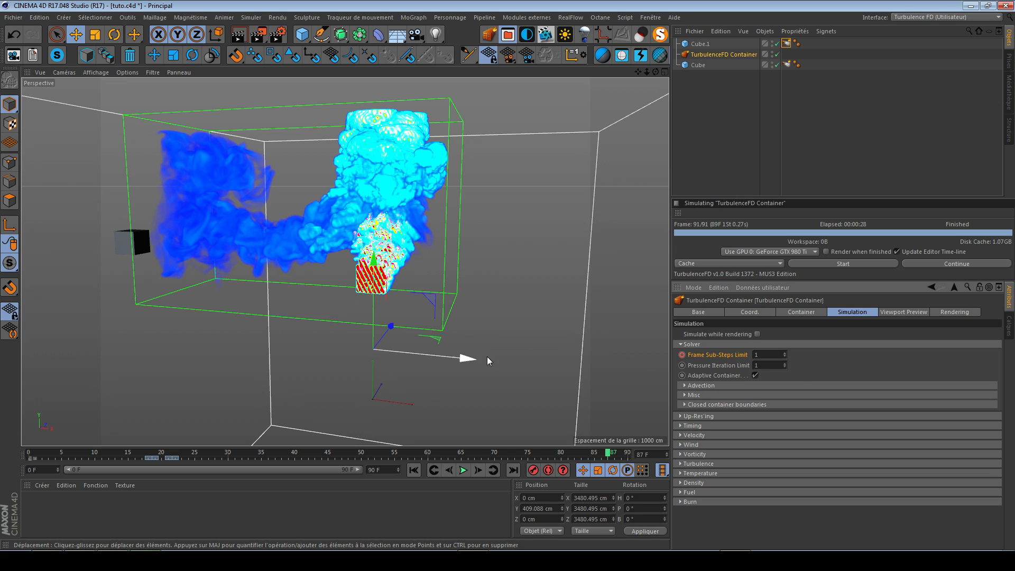
click(709, 44)
key(Delete)
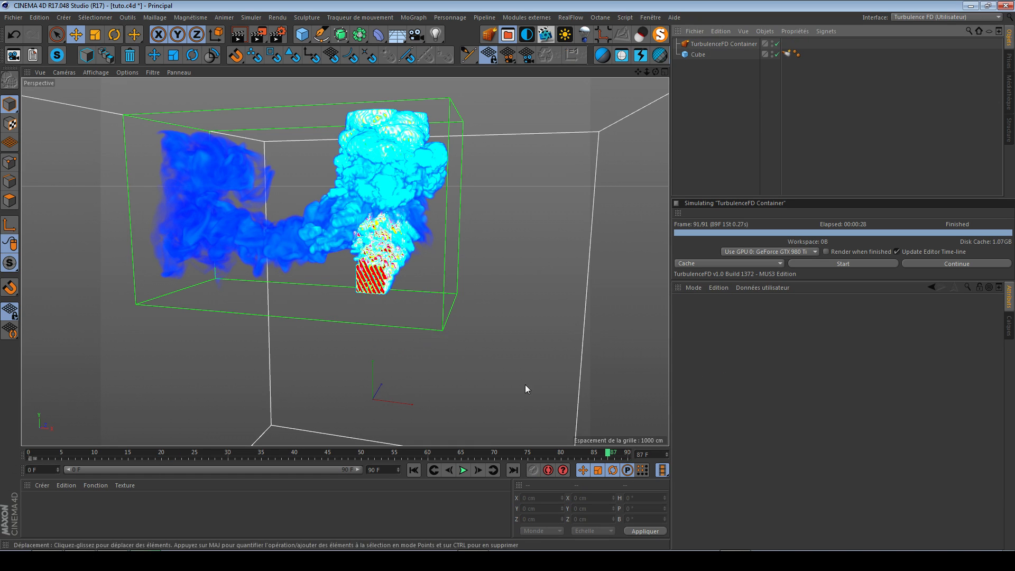
Step: Switch the simulation mode to Interactive and start simulating the remaining cube's smoke
click(730, 264)
click(740, 281)
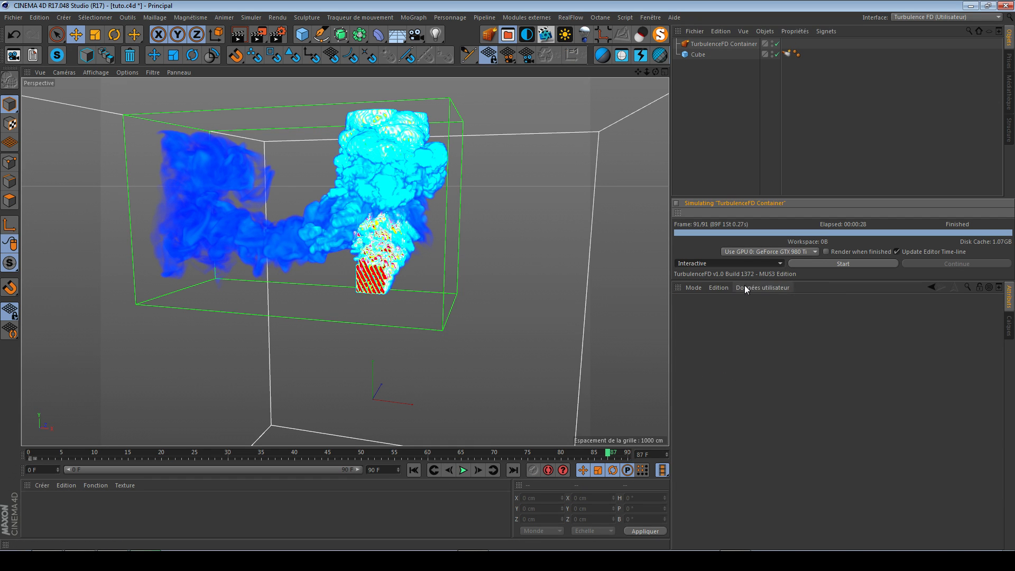
click(846, 265)
alt+middle_drag(382, 282, 378, 320)
mouse_move(378, 320)
alt+mouse_down()
mouse_move(374, 333)
mouse_move(376, 312)
alt+mouse_up()
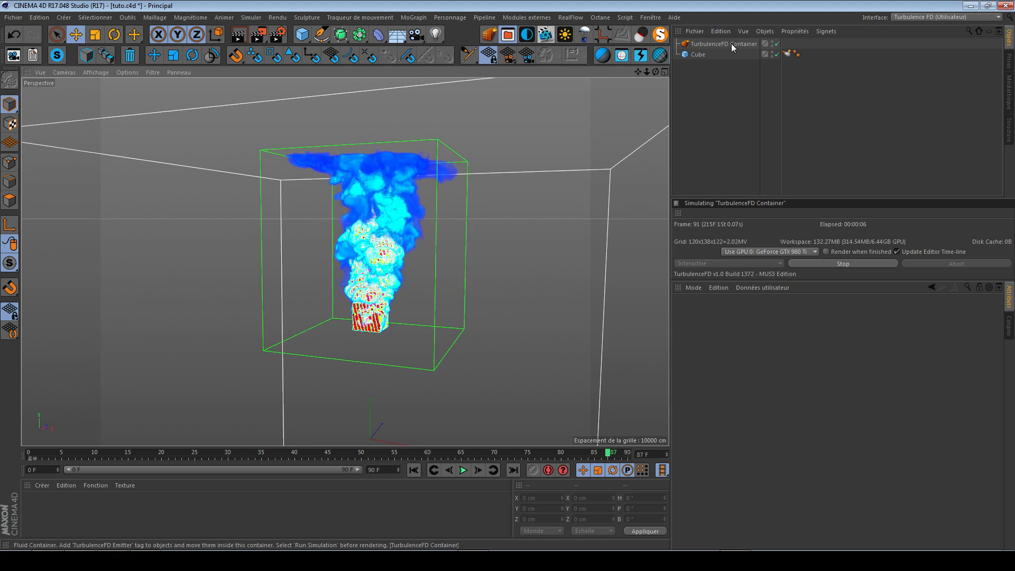
alt+drag(391, 317, 363, 339)
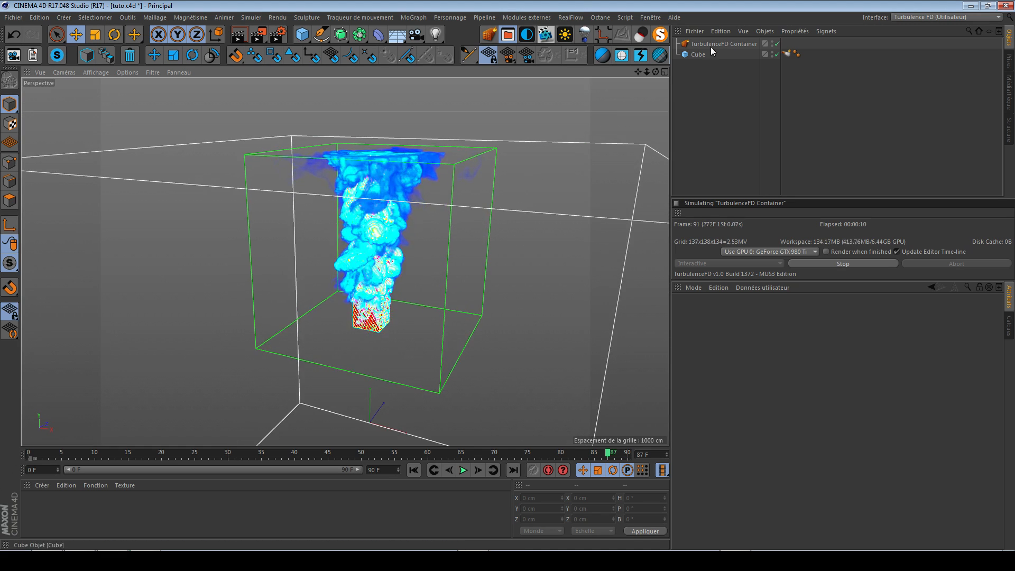
Step: Close the TurbulenceFD container's boundaries on the -X, -Y, -Z, +X and +Y sides
click(417, 304)
alt+drag(397, 308, 382, 259)
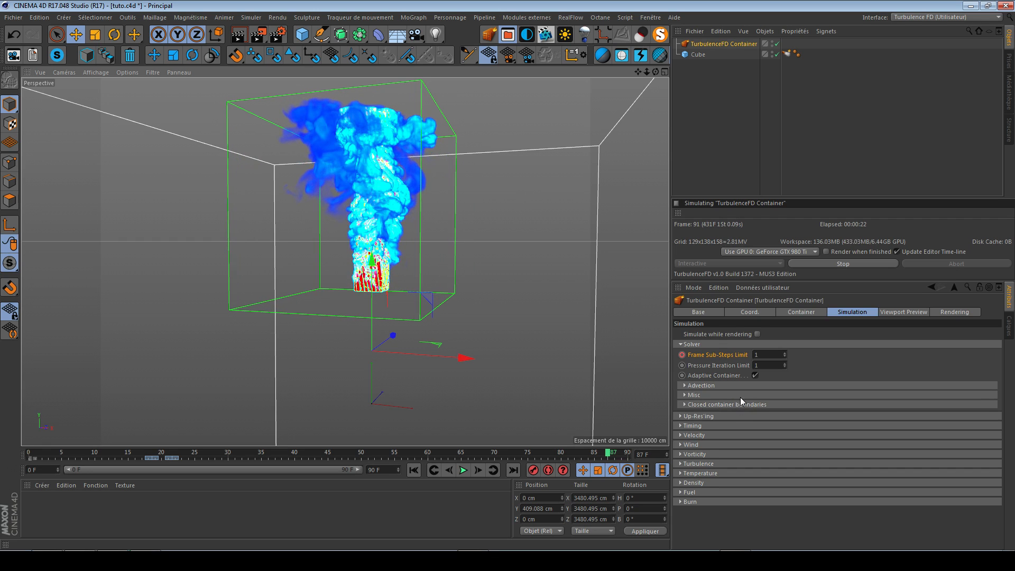
click(753, 405)
click(704, 414)
click(703, 424)
click(704, 433)
click(739, 415)
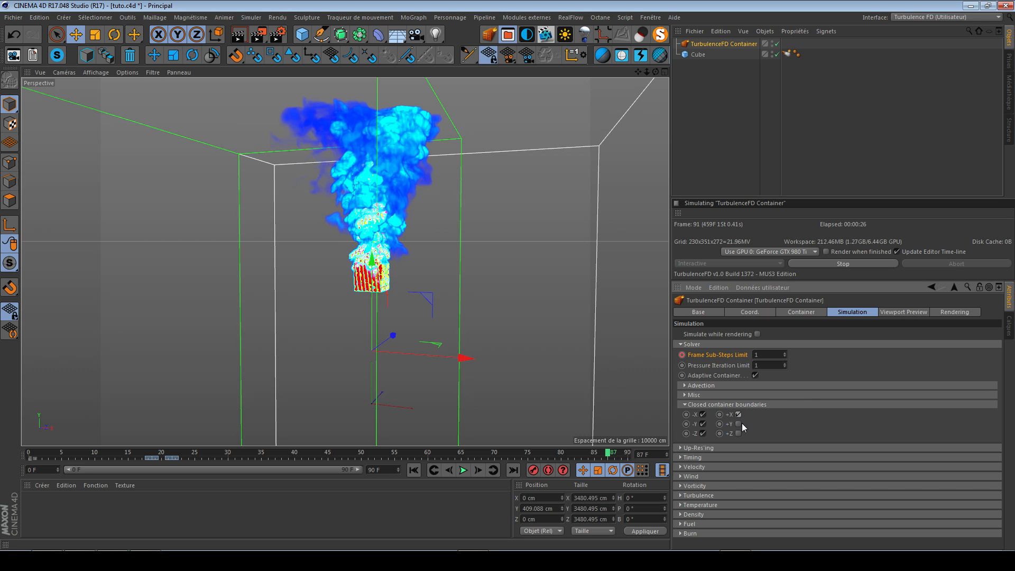
click(740, 424)
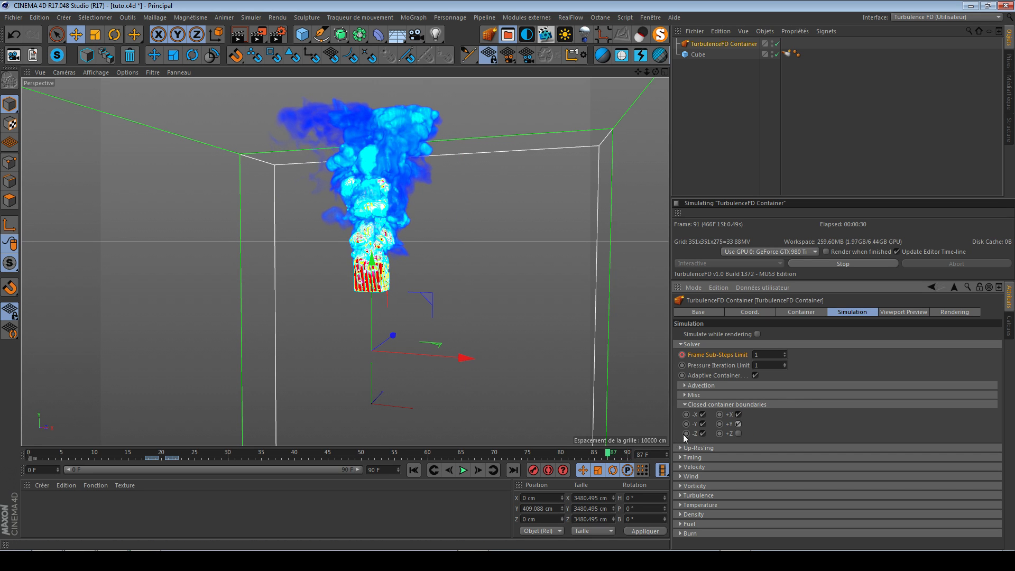
Step: Stop the simulation, increase the container's Voxel Size and restart the interactive simulation
click(835, 264)
click(804, 312)
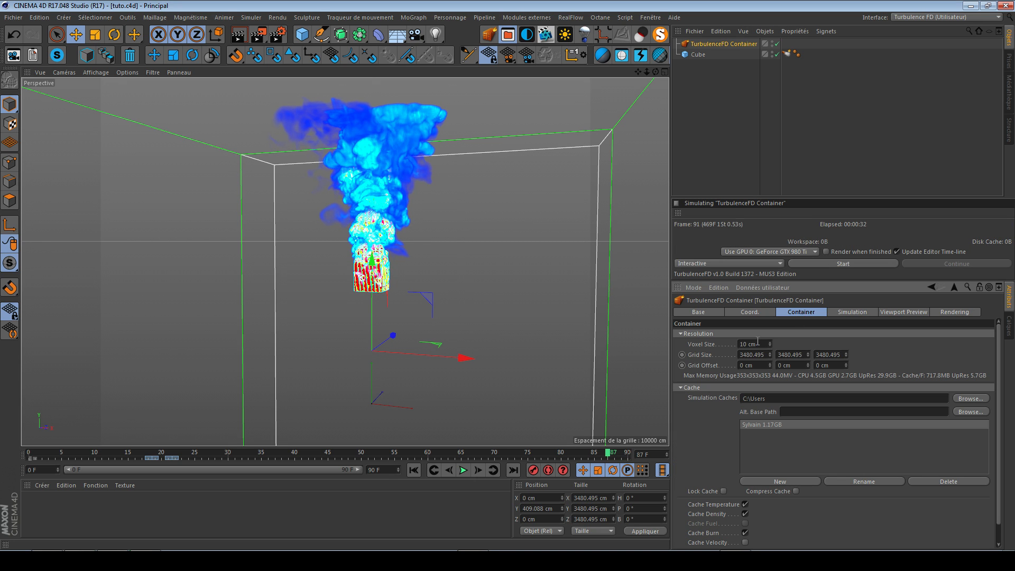
key(Return)
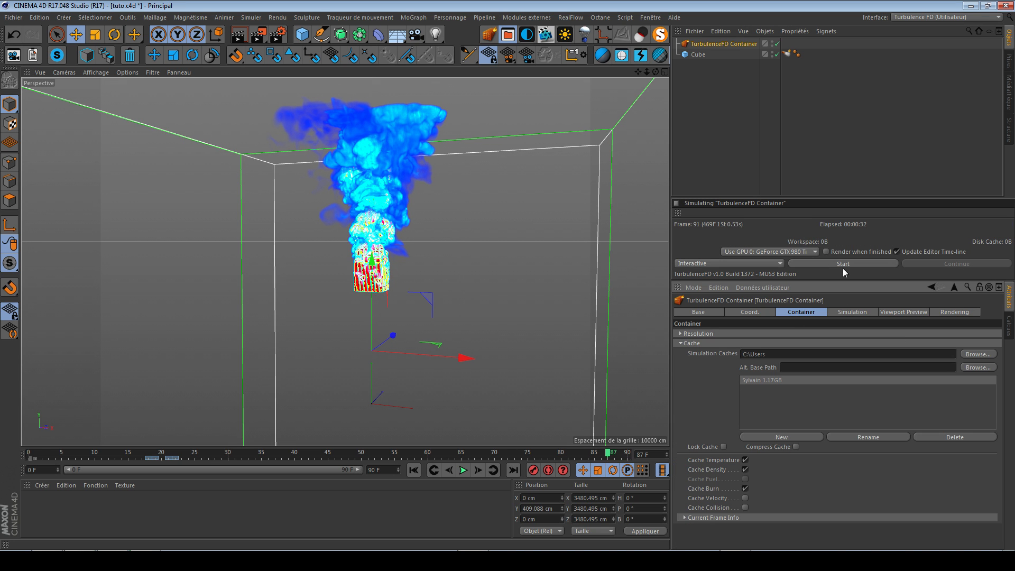
click(843, 264)
alt+drag(376, 272, 382, 289)
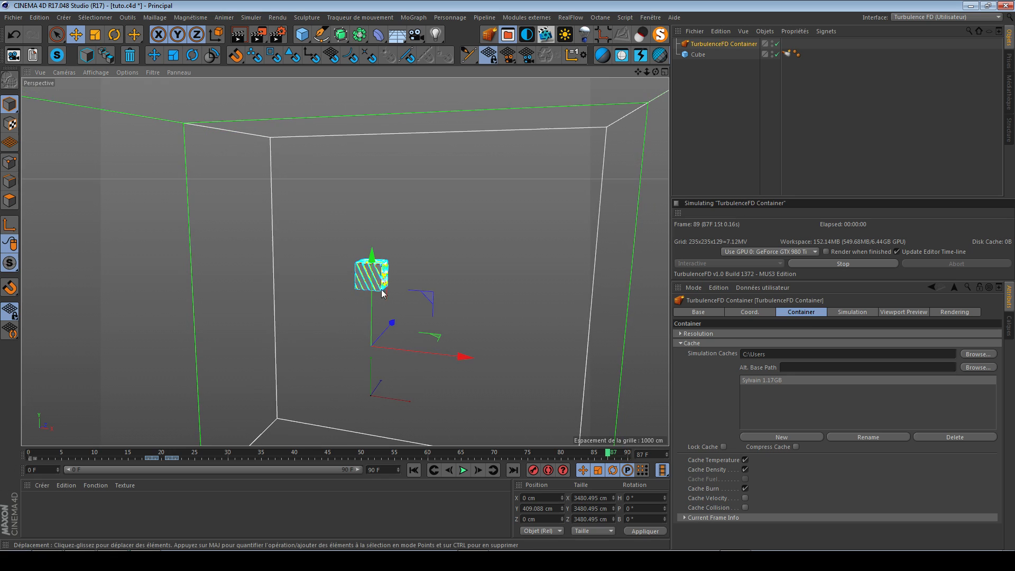
Step: Relaunch CINEMA 4D with the tuto.c4d scene and switch the interface layout to Turbulence FD
click(507, 286)
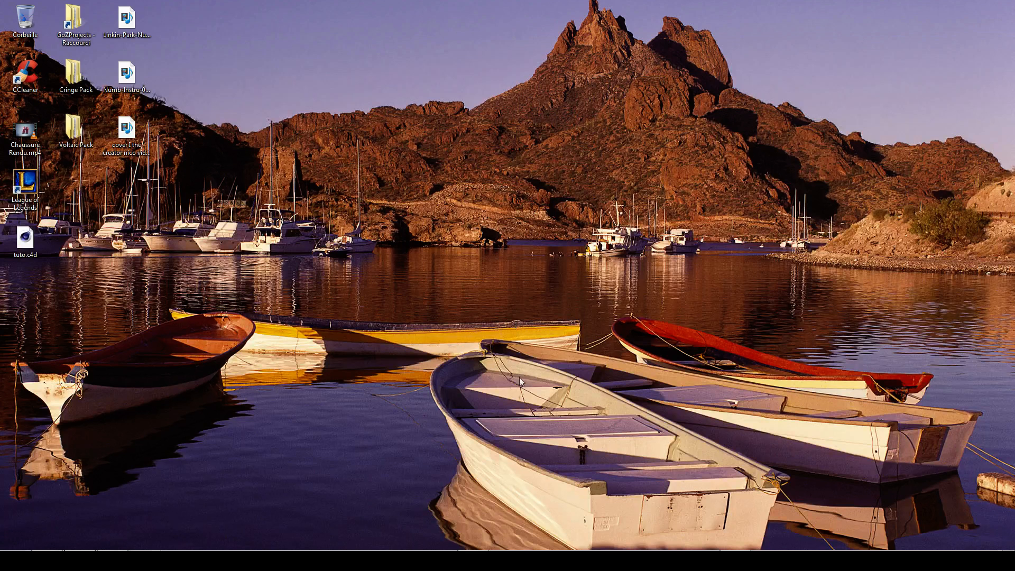
key(Return)
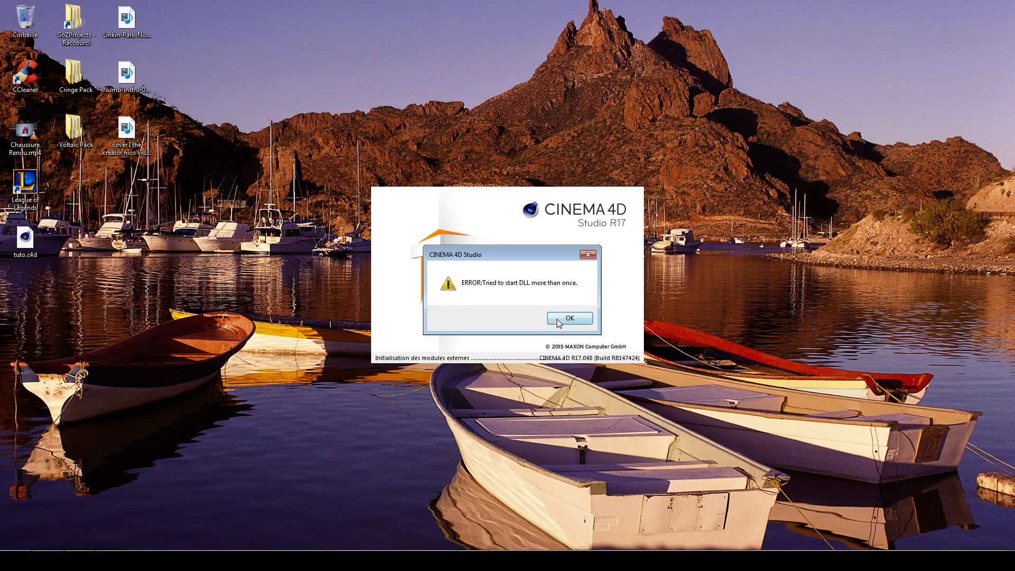
click(559, 321)
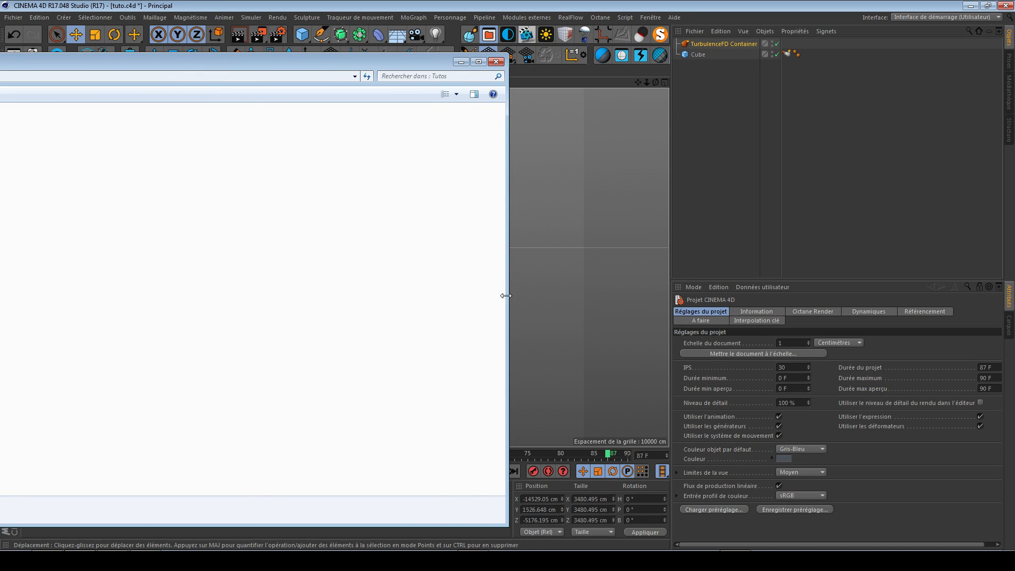
drag(506, 296, 0, 296)
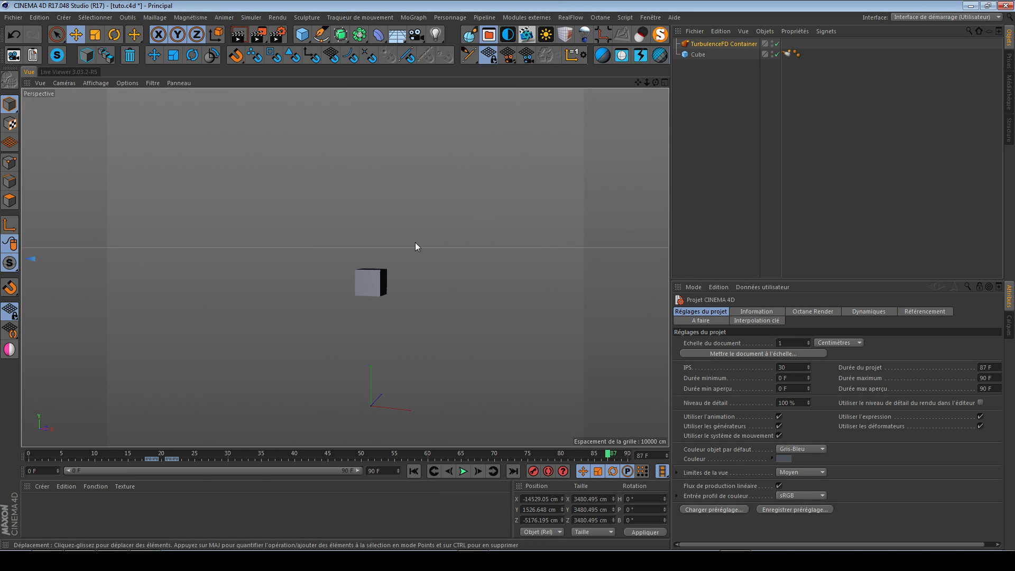
click(945, 17)
click(926, 148)
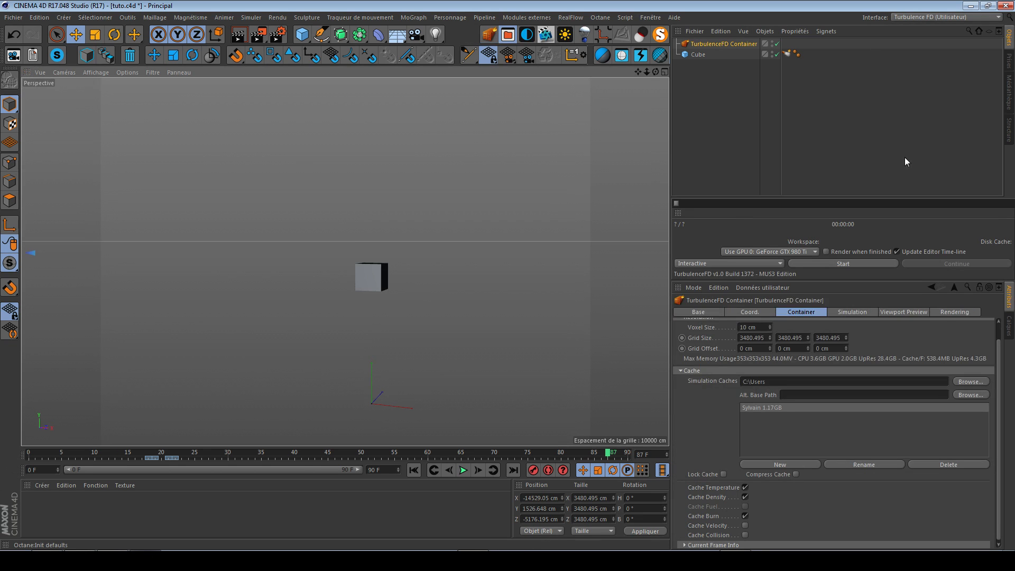
Step: Move the emitter cube into the TurbulenceFD container, at about X -14514, Y 2171 and Z -5104 cm
click(786, 54)
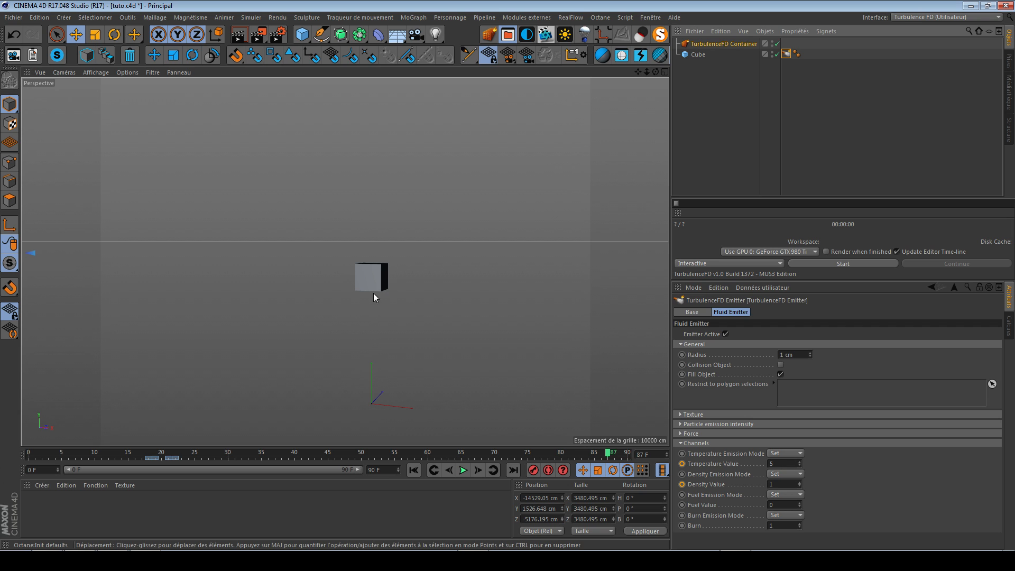
scroll(365, 297, up, 2)
alt+middle_drag(211, 306, 367, 320)
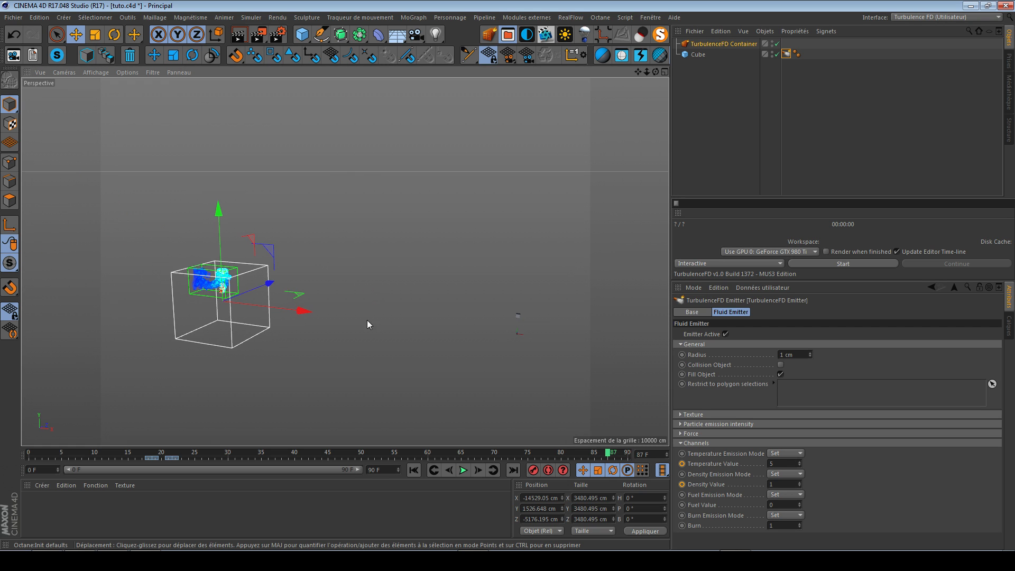
click(521, 316)
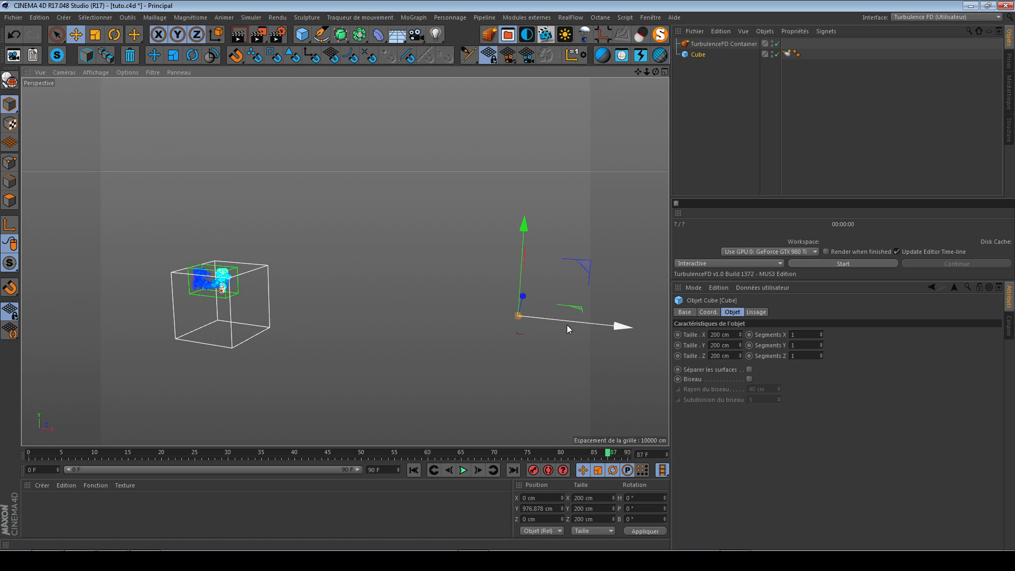
drag(579, 311, 279, 284)
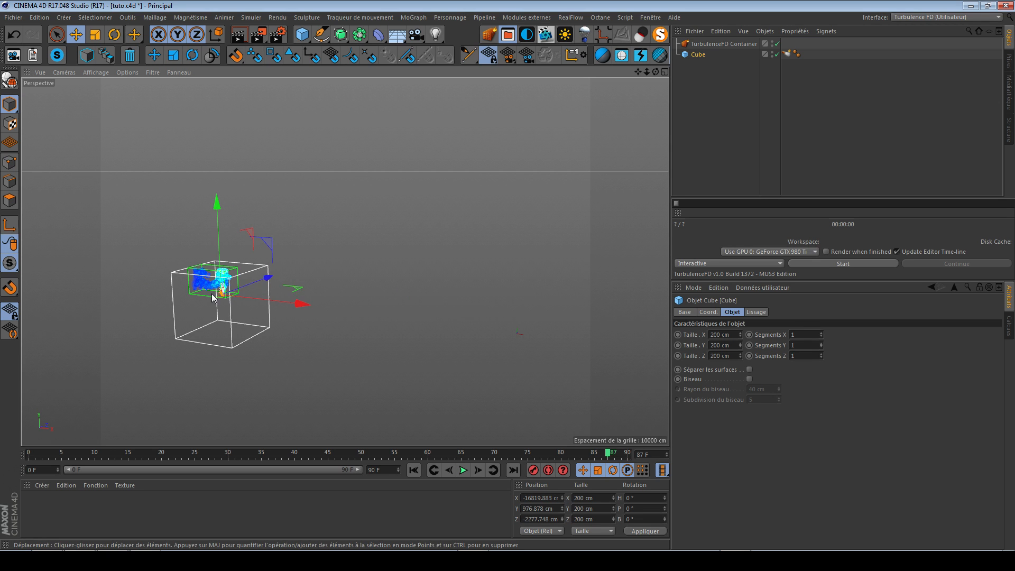
scroll(386, 308, up, 3)
alt+drag(387, 308, 374, 370)
drag(309, 183, 290, 241)
scroll(263, 319, up, 3)
drag(268, 338, 333, 225)
middle_click(297, 260)
middle_click(424, 211)
scroll(328, 259, down, 4)
scroll(510, 277, up, 3)
scroll(509, 278, up, 3)
middle_click(256, 238)
middle_click(257, 233)
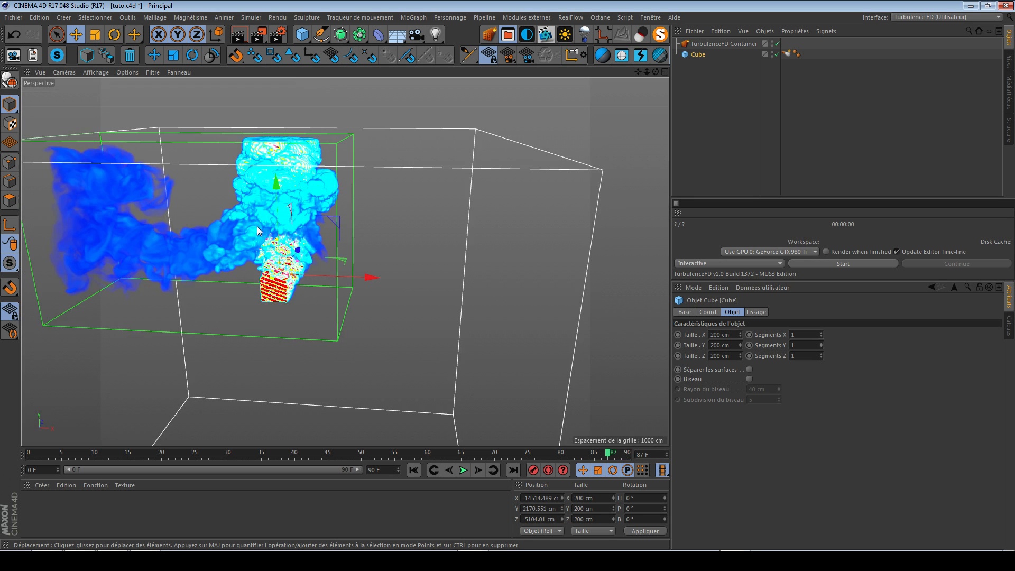
Step: Save the scene and run the interactive smoke simulation from the repositioned cube
scroll(260, 260, down, 3)
scroll(148, 252, up, 4)
key(ctrl+s)
click(829, 264)
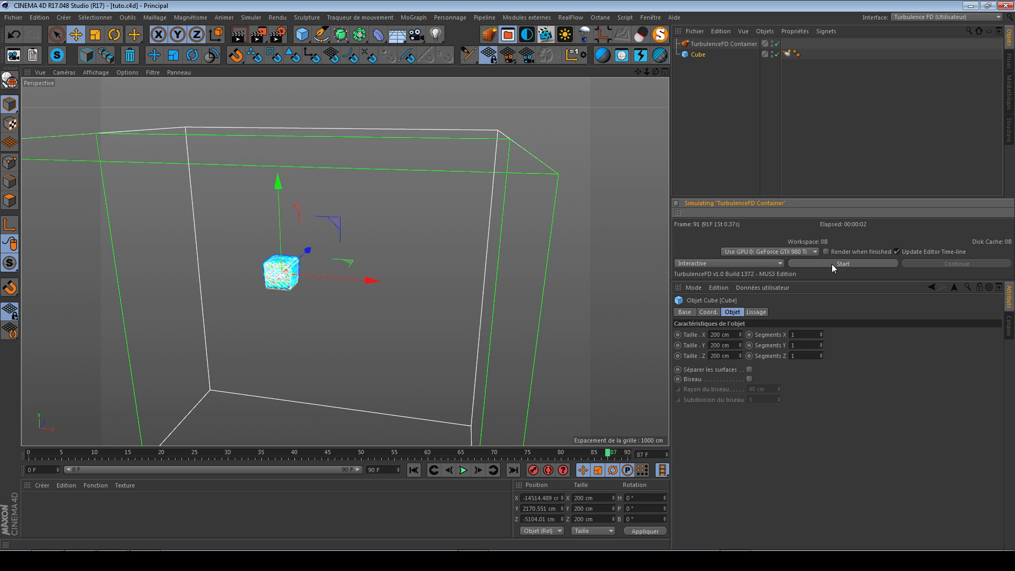
Step: Set the TurbulenceFD container's Voxel Size to 15 cm and restart the interactive simulation
click(718, 40)
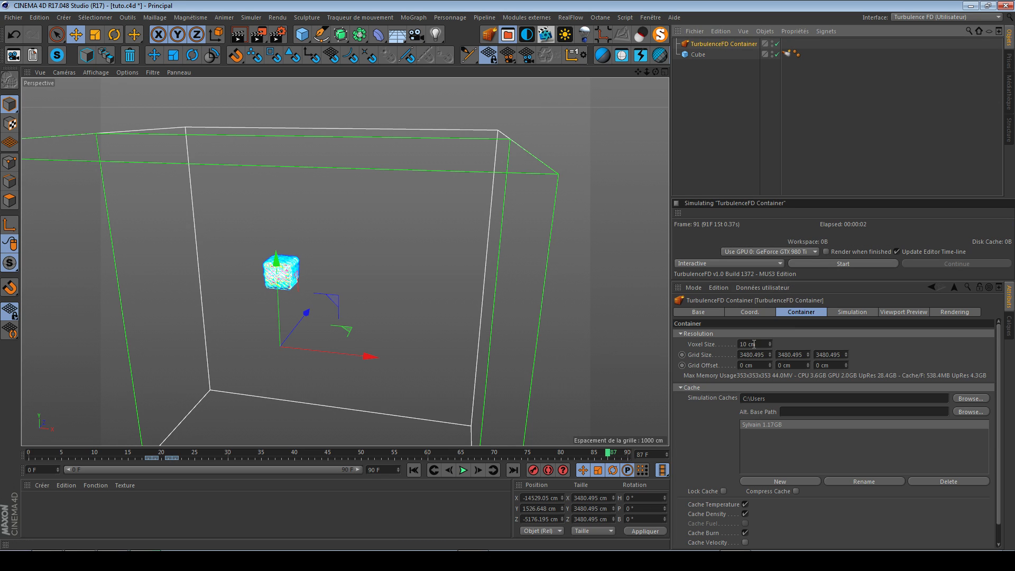
double_click(754, 343)
text(15)
key(Return)
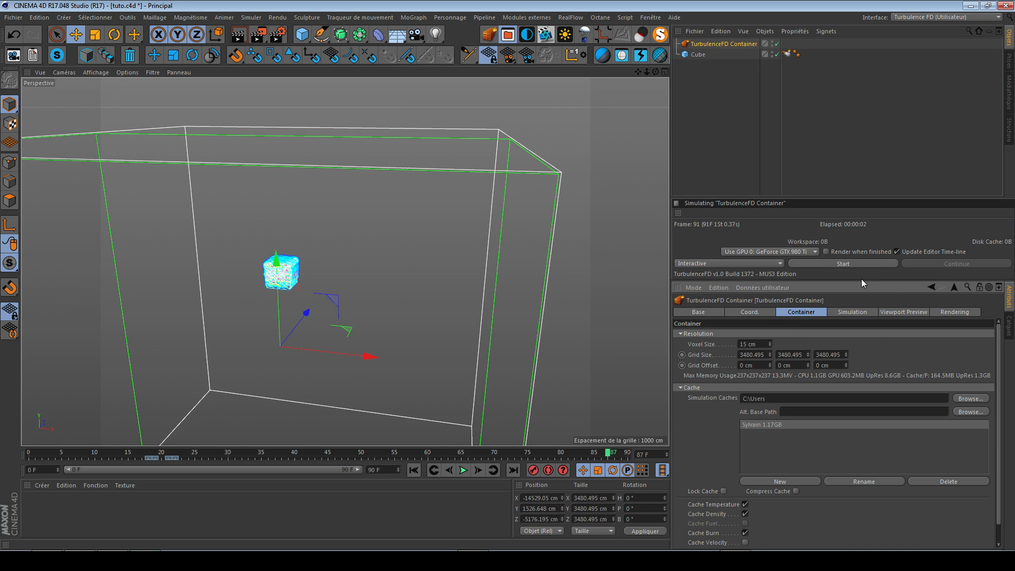
click(854, 266)
alt+middle_drag(291, 279, 339, 299)
alt+drag(339, 299, 511, 264)
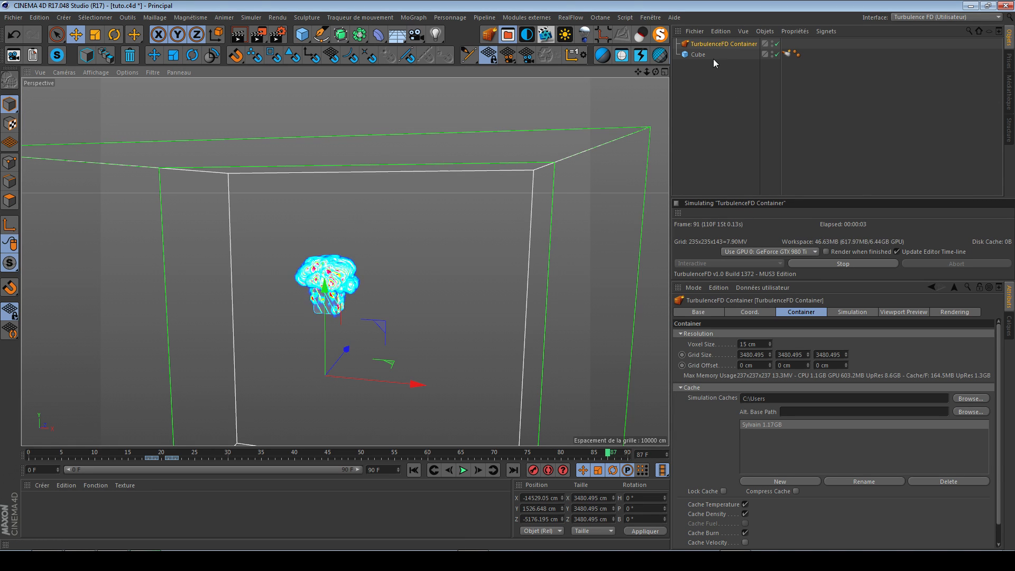
Step: Show the container's closed boundary settings and examine from several angles how the smoke behaves against the container's ceiling
click(852, 311)
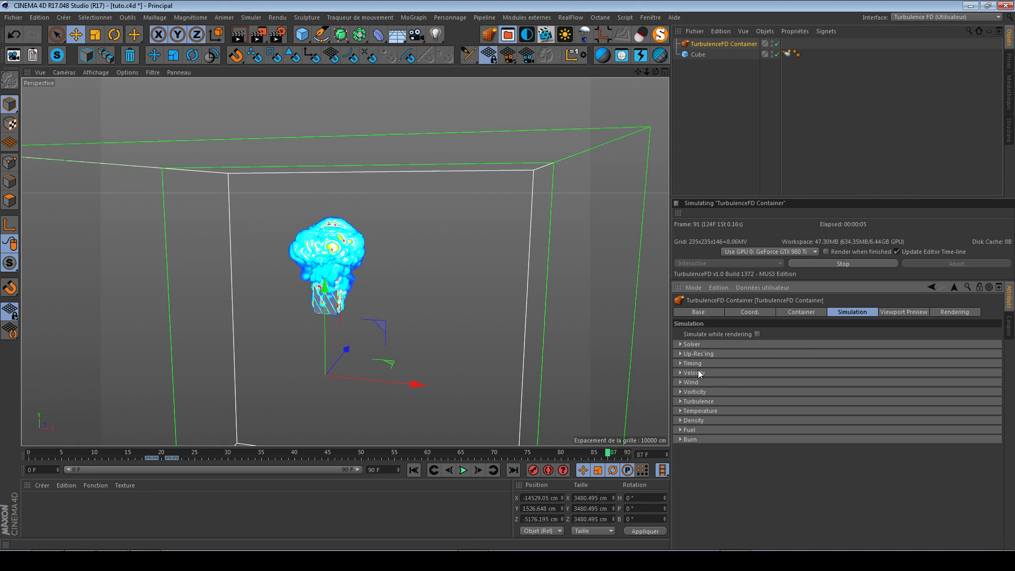
click(694, 344)
click(714, 405)
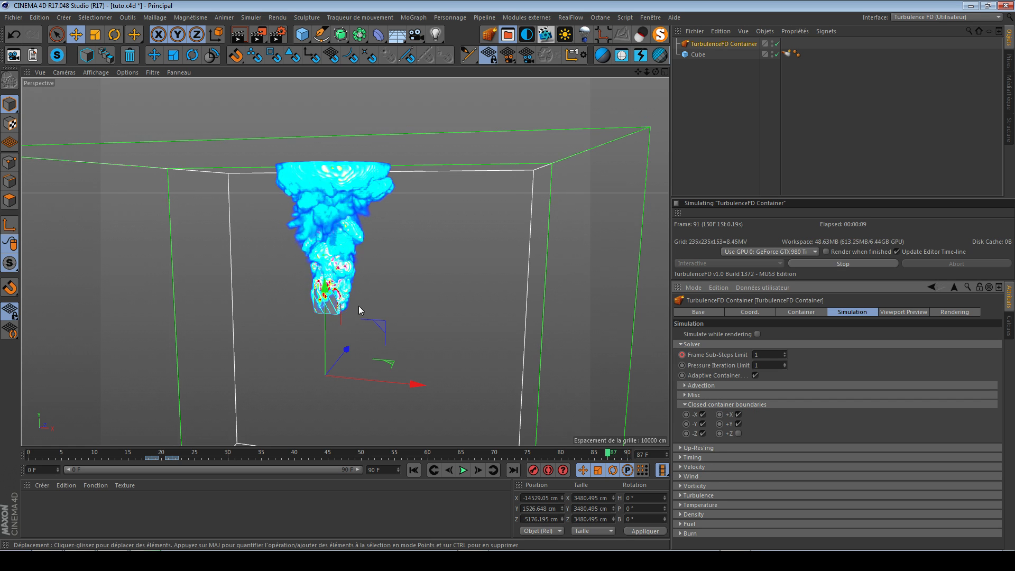
alt+drag(359, 310, 324, 215)
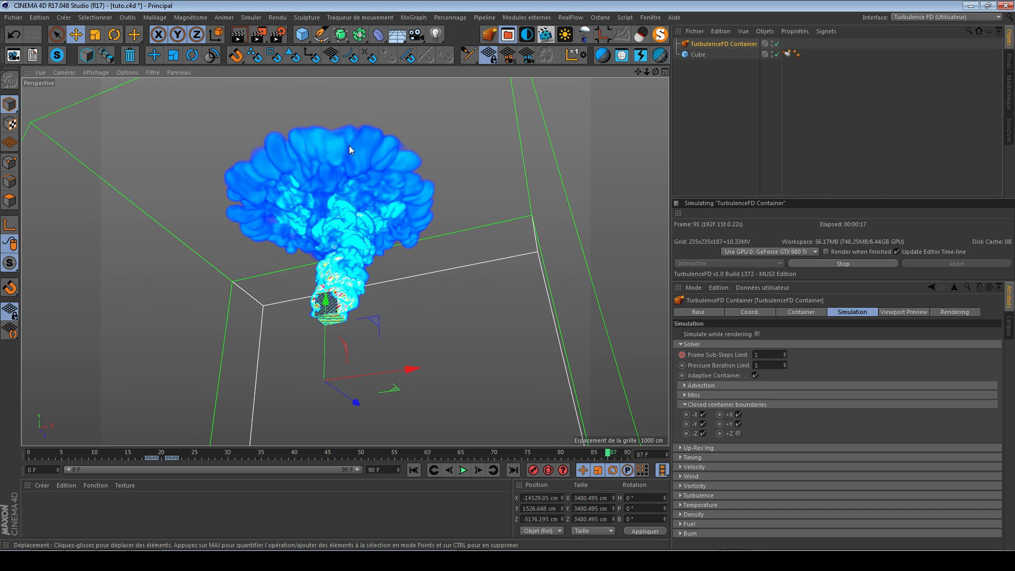
alt+drag(332, 309, 347, 360)
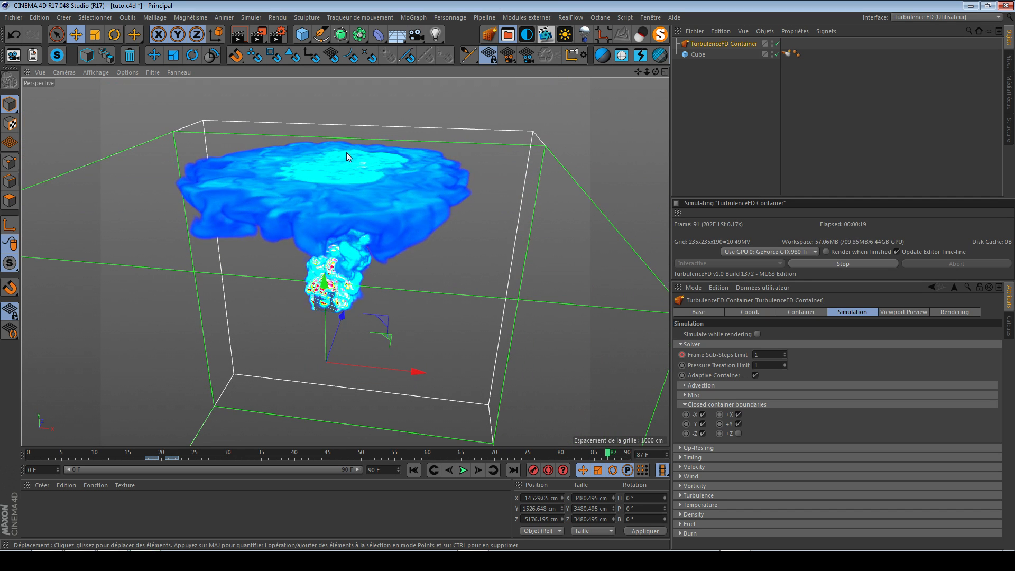
alt+drag(347, 153, 344, 259)
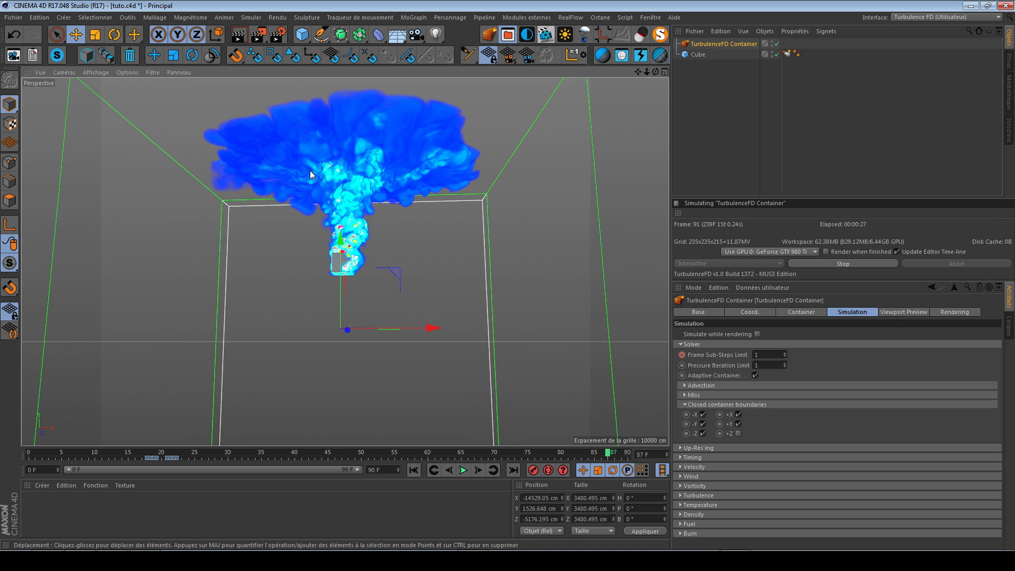
alt+drag(310, 170, 340, 239)
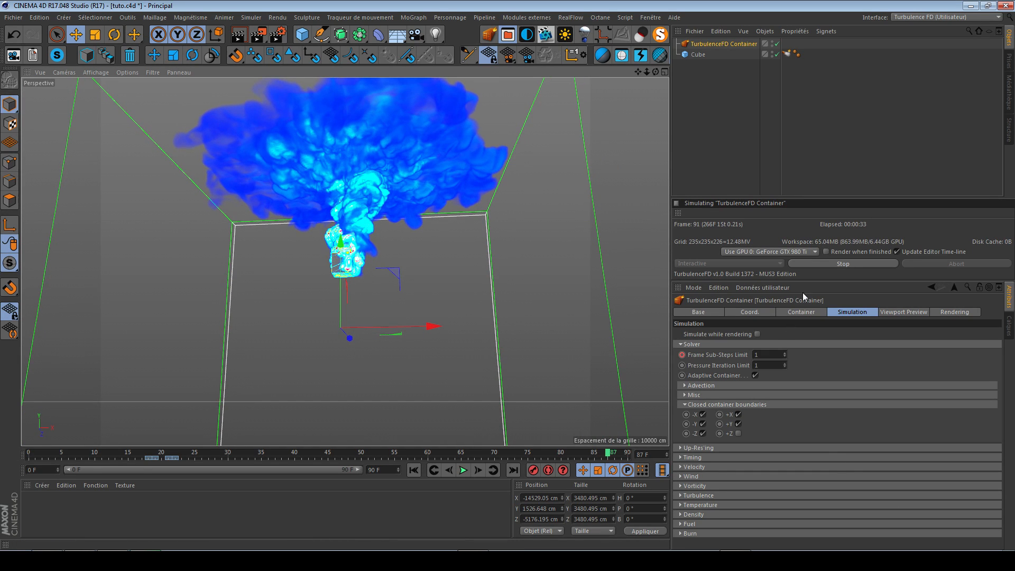
Step: Stop the simulation and reopen the container's boundaries on the +X and +Y sides
click(843, 264)
click(738, 414)
click(738, 424)
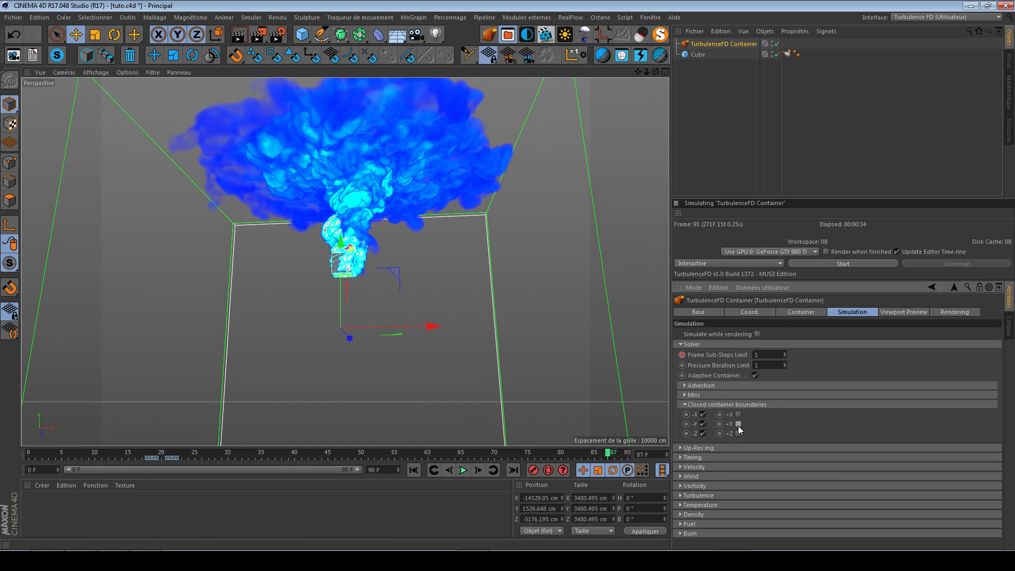
click(703, 404)
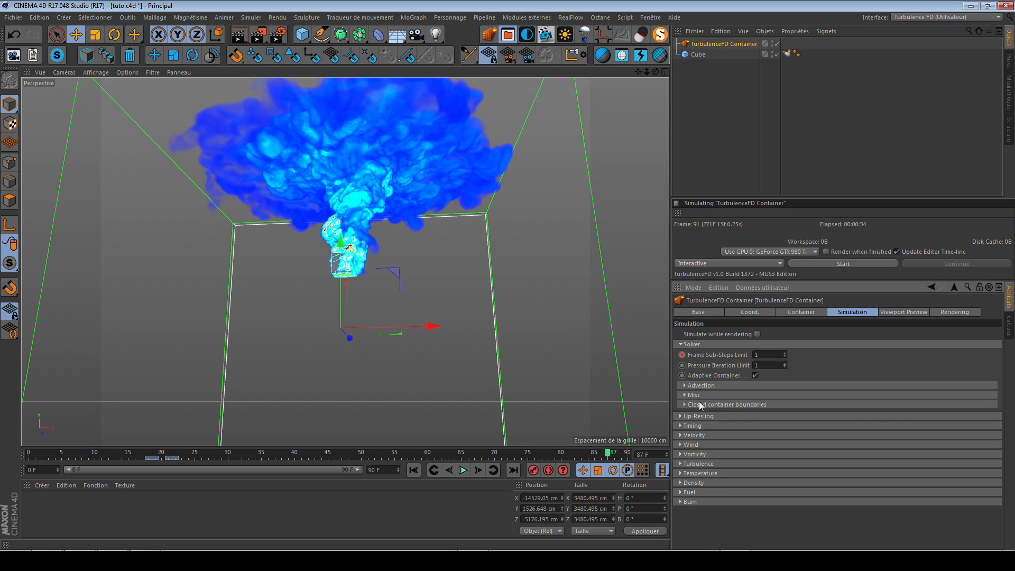
click(696, 347)
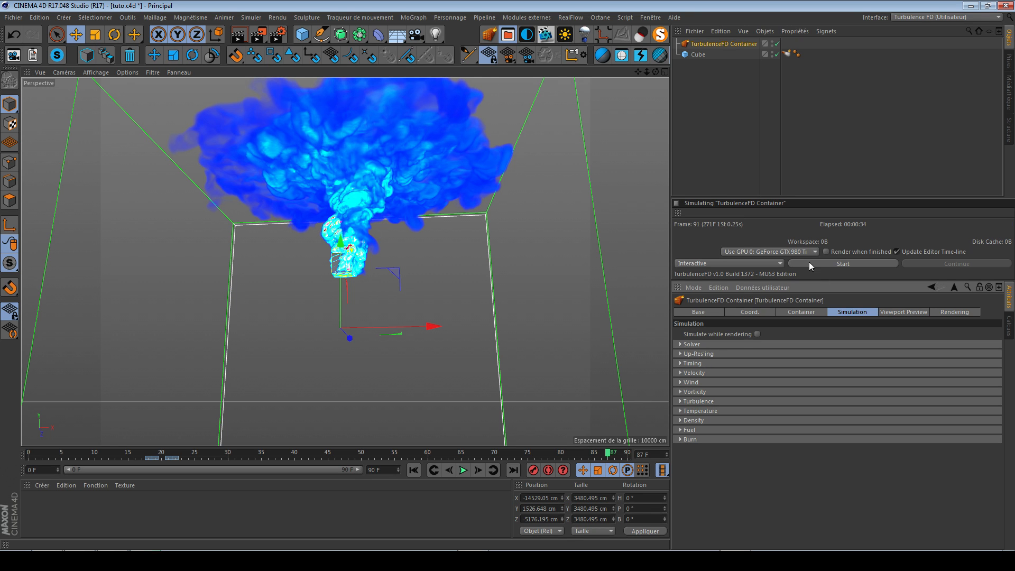
Step: Restart the interactive simulation and move the TurbulenceFD container to about X -14444 and Y 2789 cm
click(843, 264)
scroll(342, 267, down, 3)
alt+drag(342, 267, 405, 157)
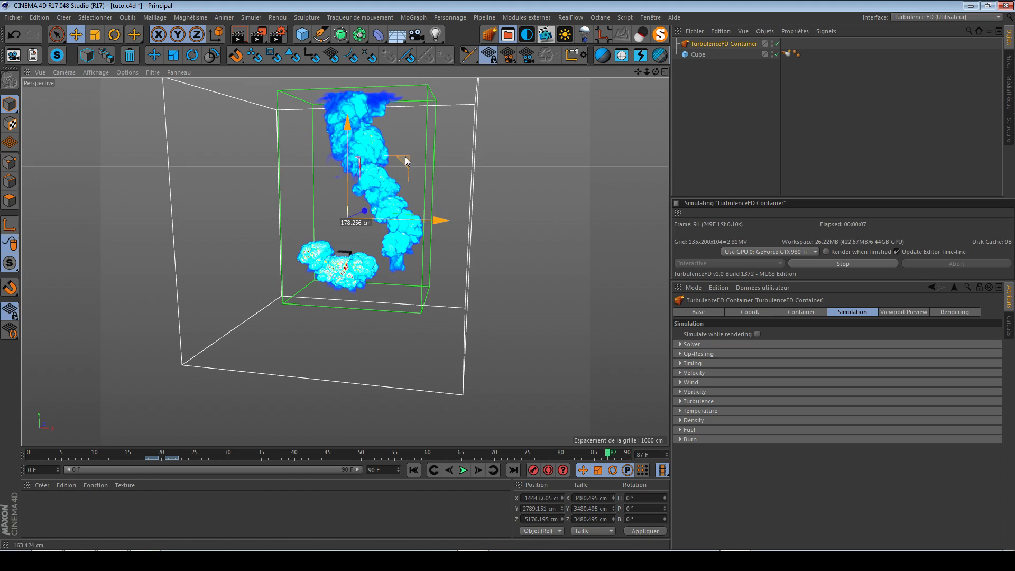
alt+middle_drag(346, 259, 348, 281)
click(740, 46)
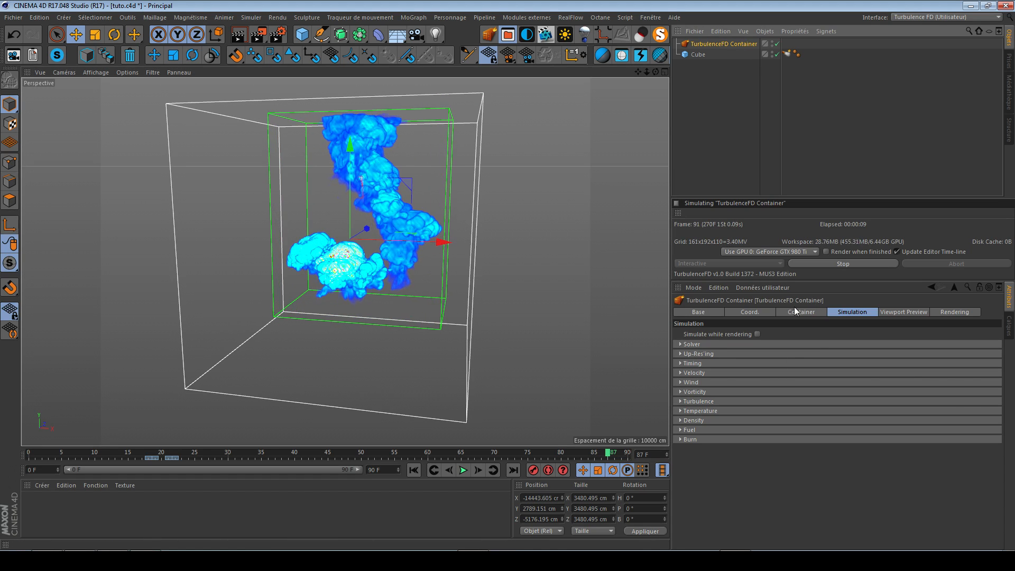
Step: Try out the container's X and Y Grid Offset while the simulation runs, and reset both to 0 cm
click(797, 311)
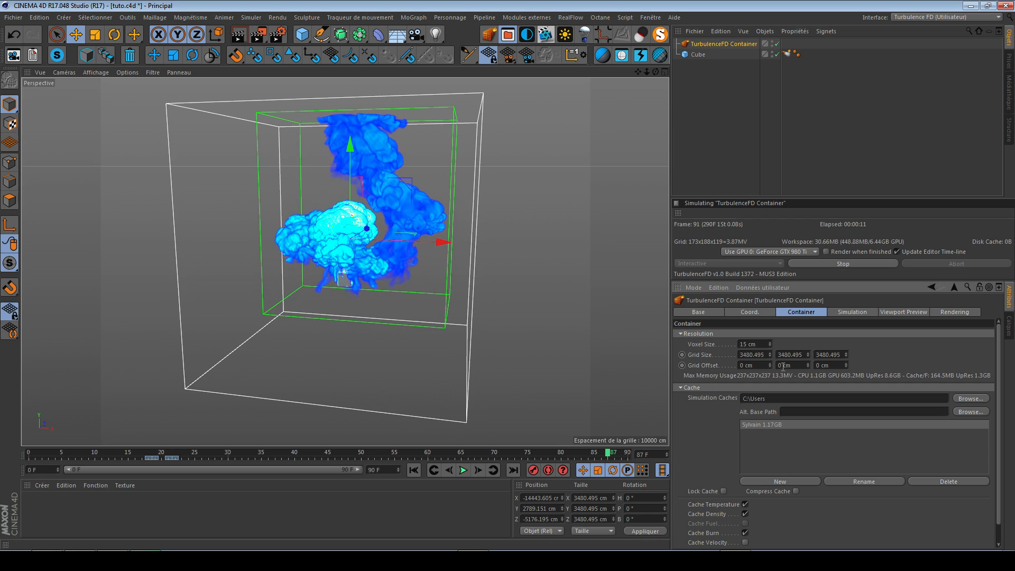
mouse_move(770, 364)
mouse_down()
mouse_move(777, 333)
mouse_move(770, 383)
mouse_move(772, 334)
mouse_move(771, 366)
mouse_move(771, 343)
mouse_move(771, 356)
mouse_up()
double_click(752, 365)
text(0)
key(Return)
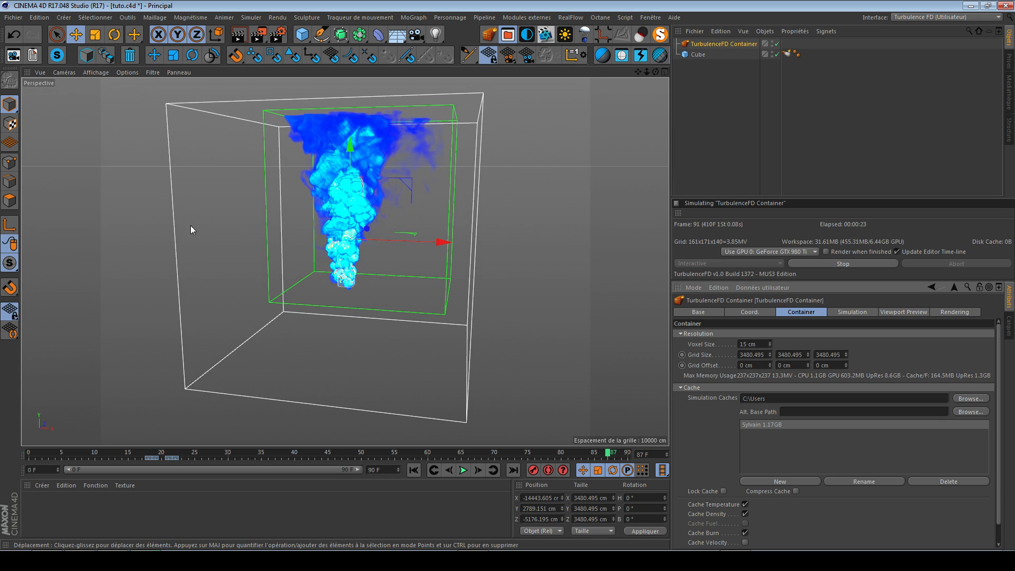
scroll(398, 297, down, 5)
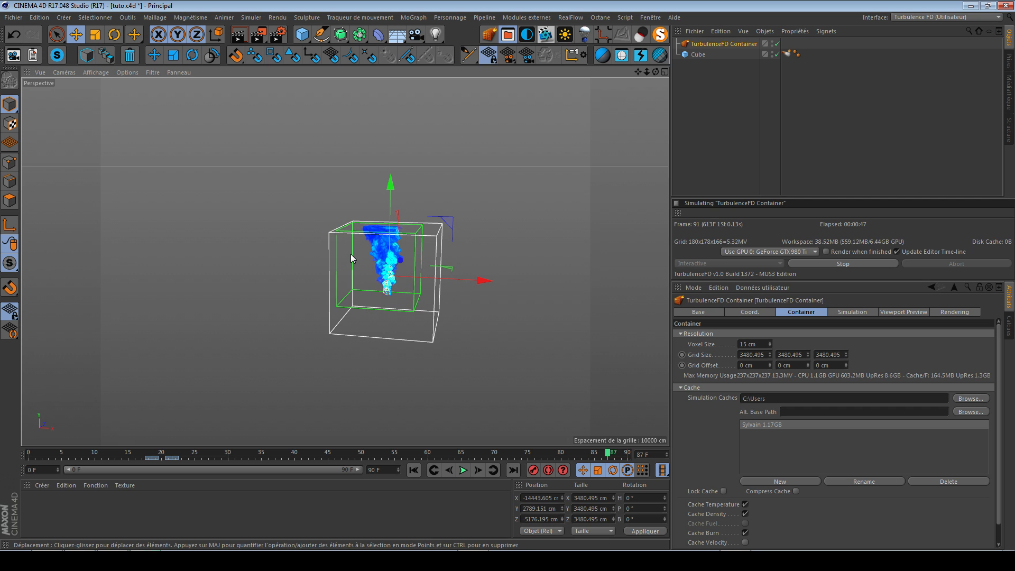
alt+right_drag(388, 292, 531, 290)
drag(807, 366, 777, 366)
text(0)
key(Return)
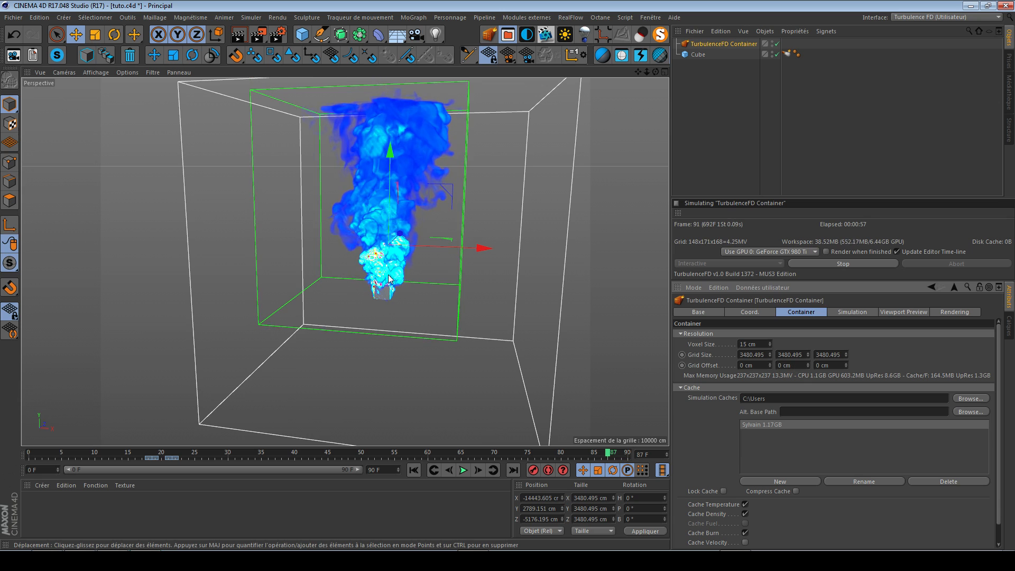
Step: Examine the running smoke, the container's cache channel options and its current frame info with the available channels
scroll(387, 294, down, 3)
alt+middle_drag(386, 293, 374, 322)
alt+drag(375, 322, 378, 325)
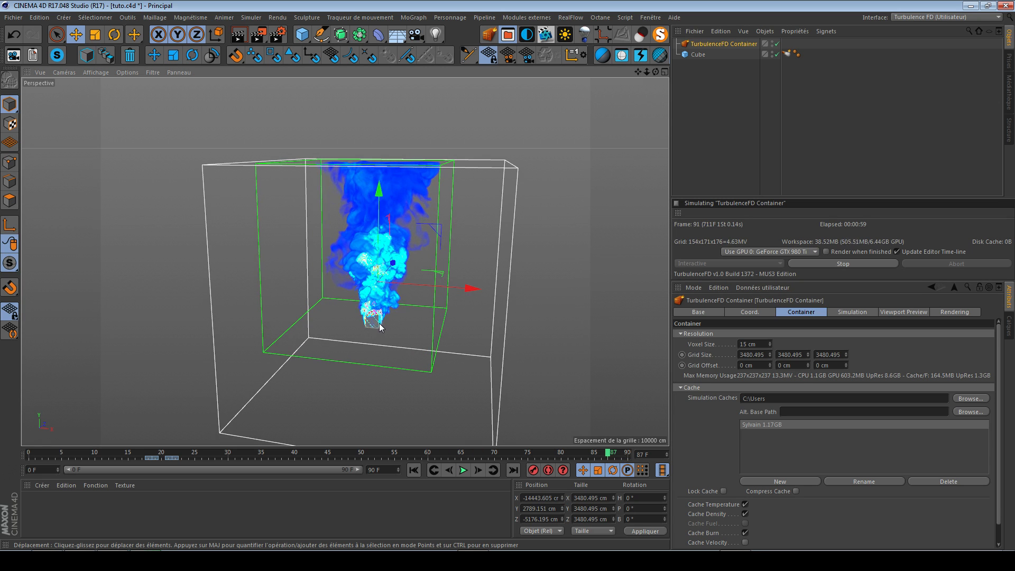
scroll(708, 444, down, 1)
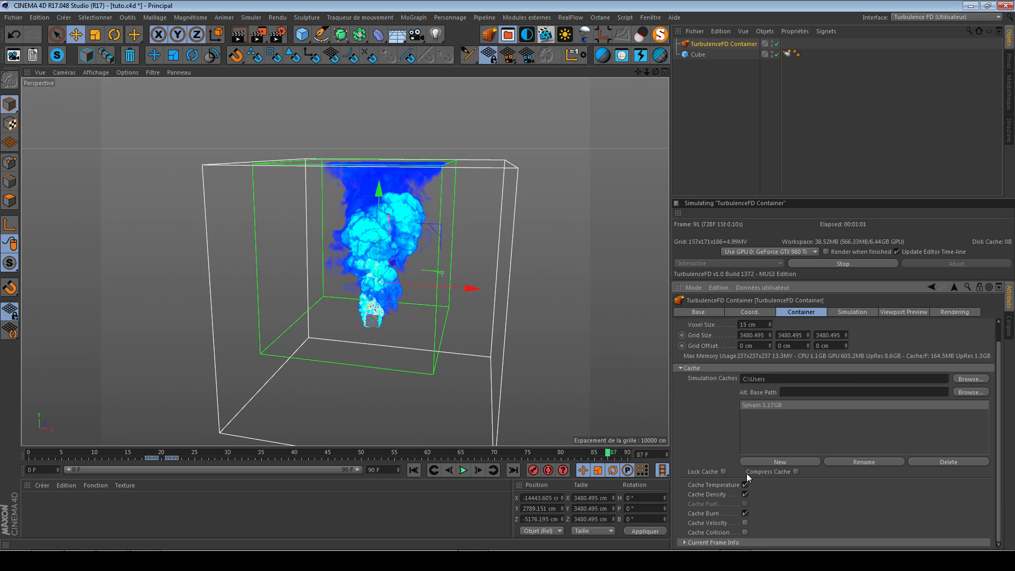
click(751, 540)
scroll(787, 405, down, 5)
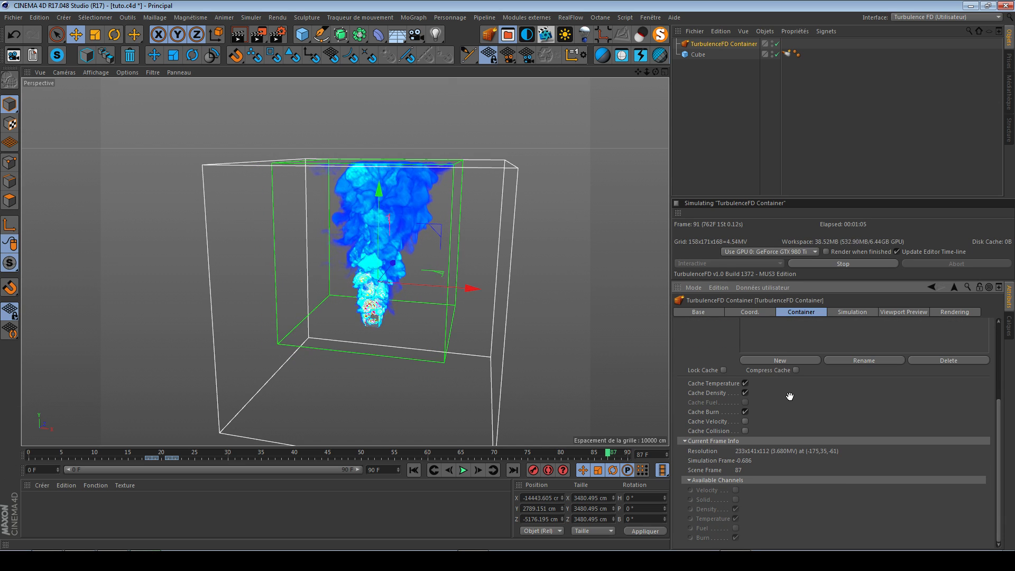
scroll(789, 397, up, 6)
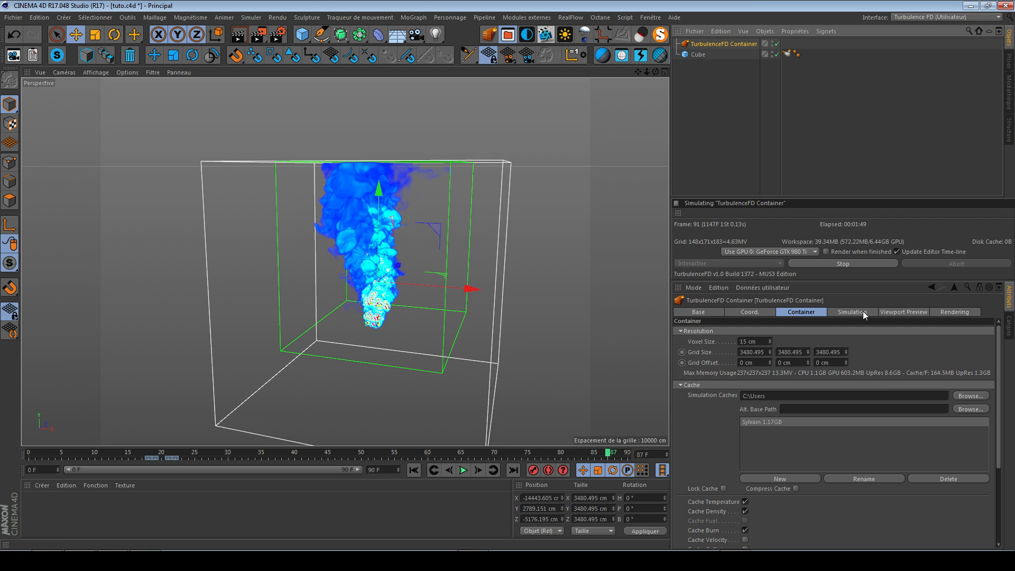
Step: Stop the running simulation and set the container's timing Frame Range to Manual
click(850, 314)
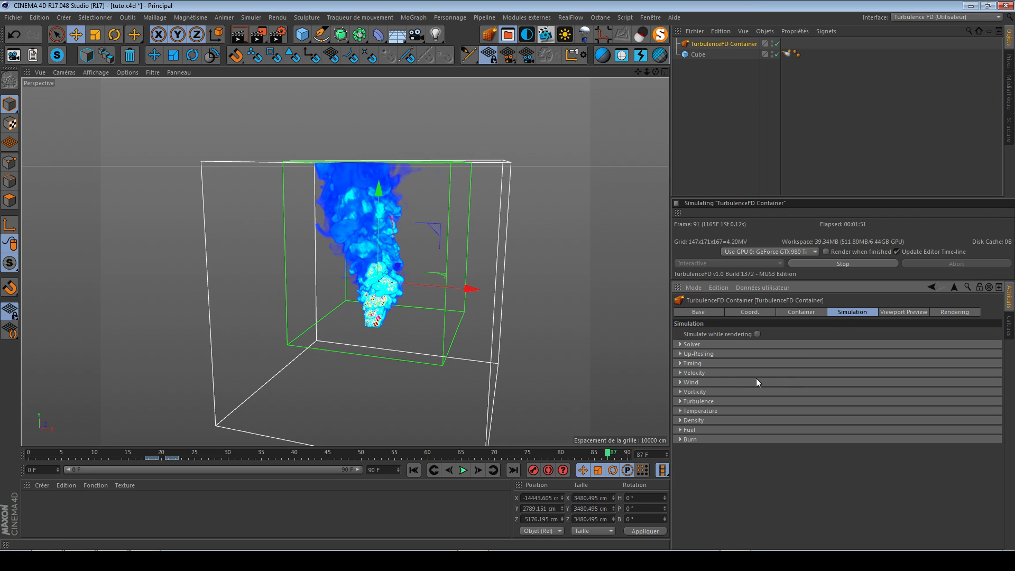
click(697, 363)
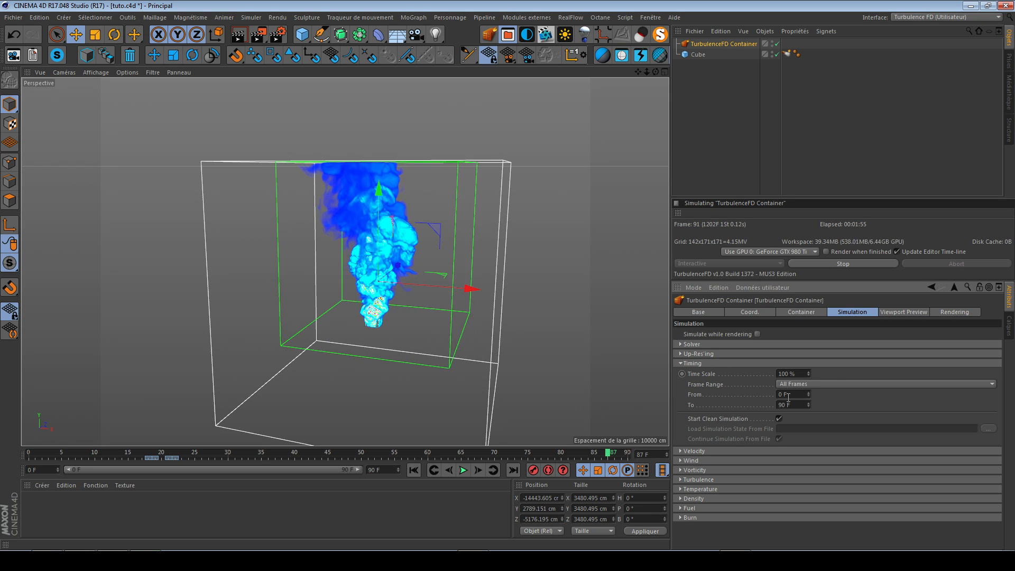
click(838, 264)
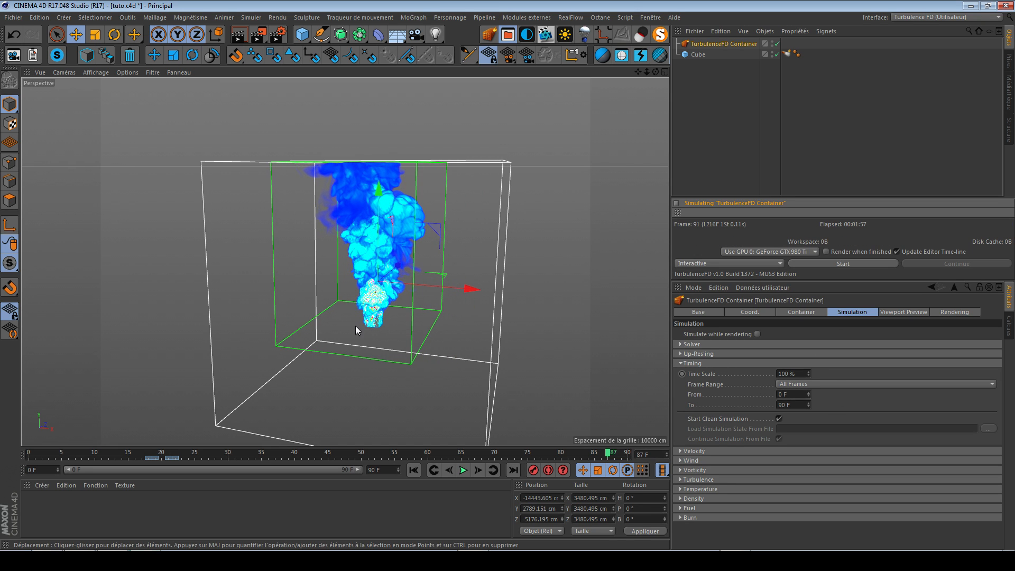
click(811, 394)
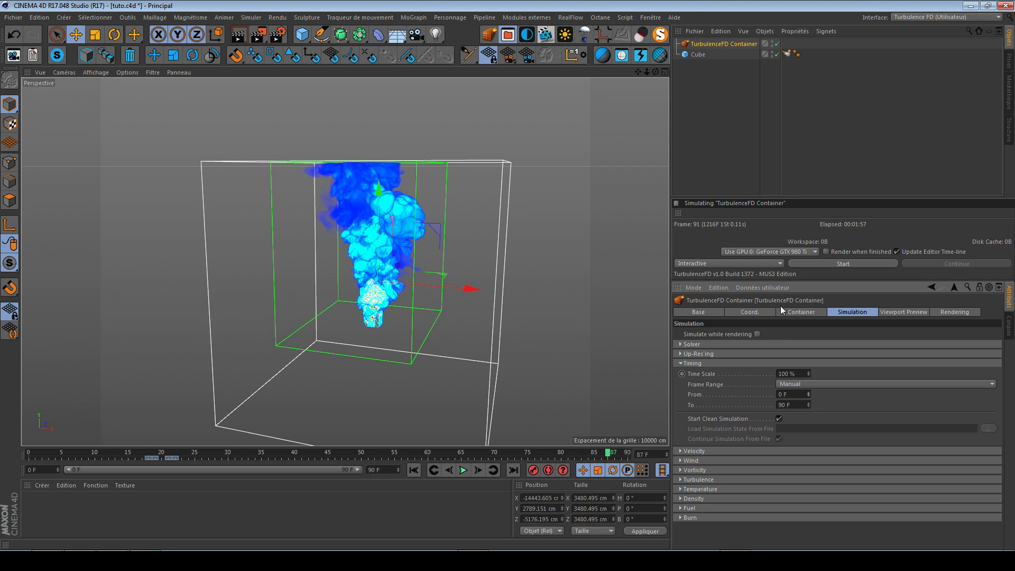
Step: Return the timeline to frame 0, run the interactive simulation briefly and stop it
click(30, 457)
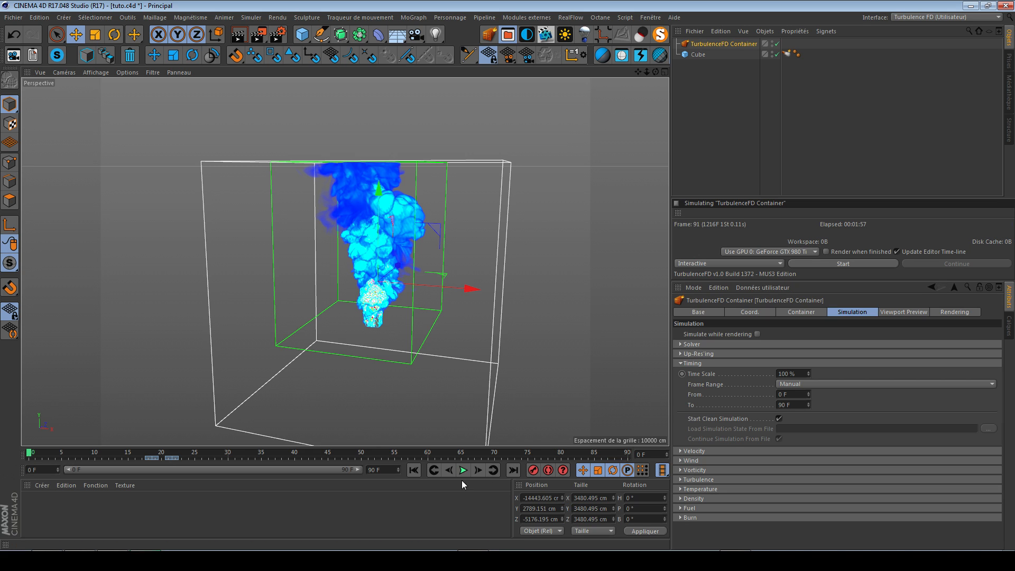
click(828, 262)
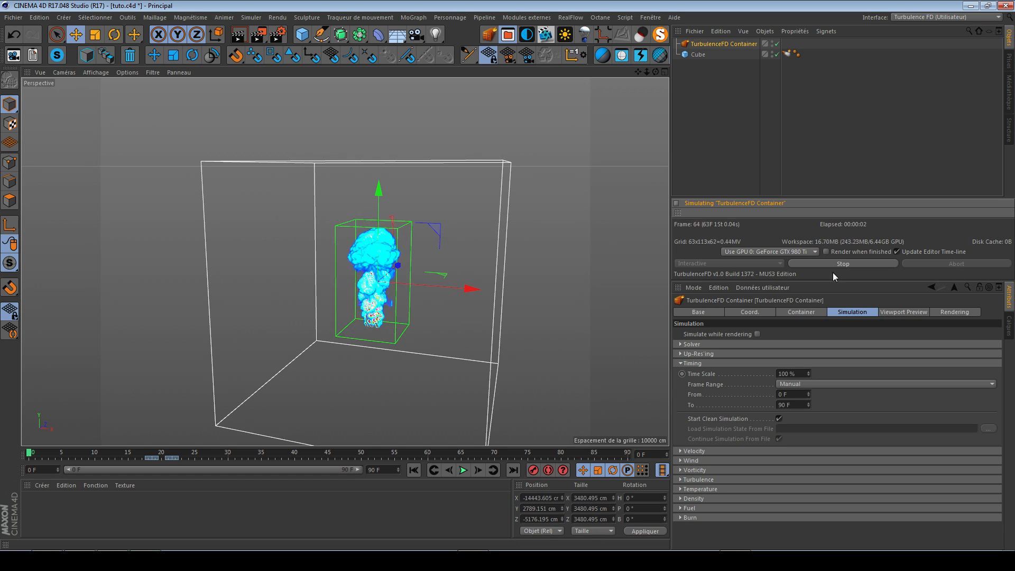
click(833, 264)
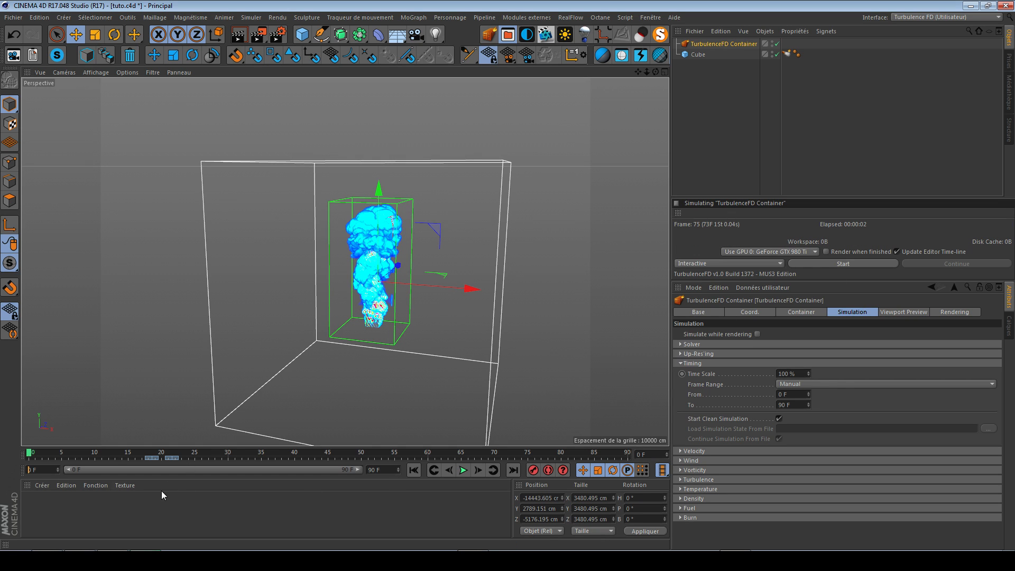
Step: Set the timeline's start frame to -20 F and extend the preview range back to it
double_click(41, 470)
text(-200)
key(Return)
key(BackSpace)
click(132, 516)
drag(119, 470, 67, 470)
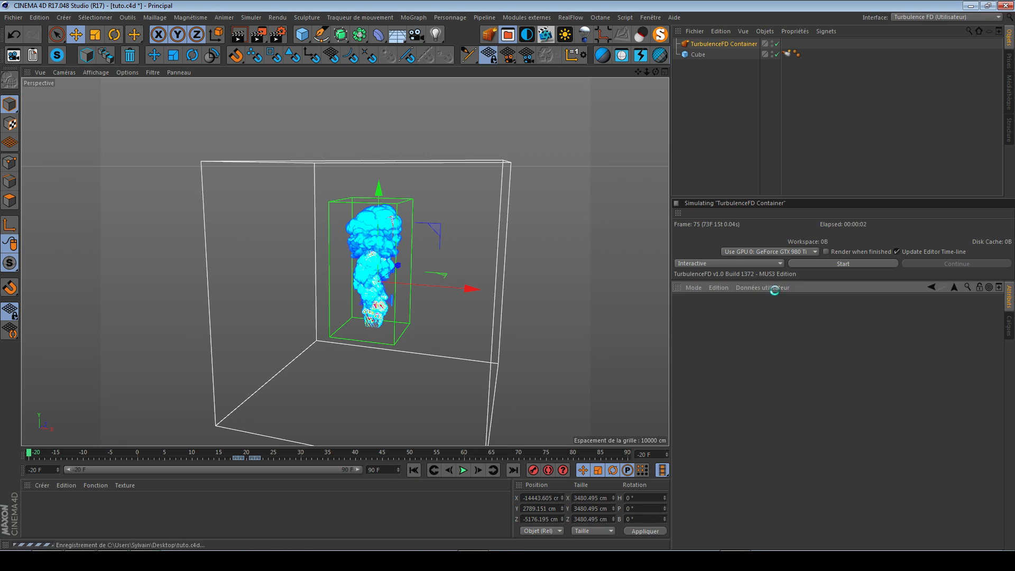
Step: Switch the simulation mode to Cache and simulate from the start of the timeline, repeating the run once and stopping it at frame 87
click(730, 263)
click(721, 275)
click(844, 266)
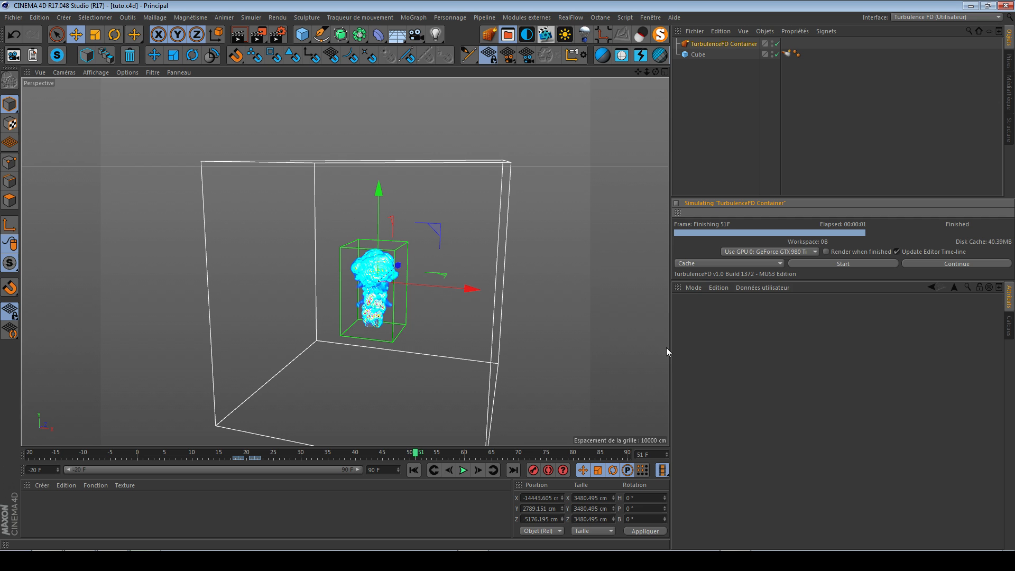
click(415, 470)
click(822, 267)
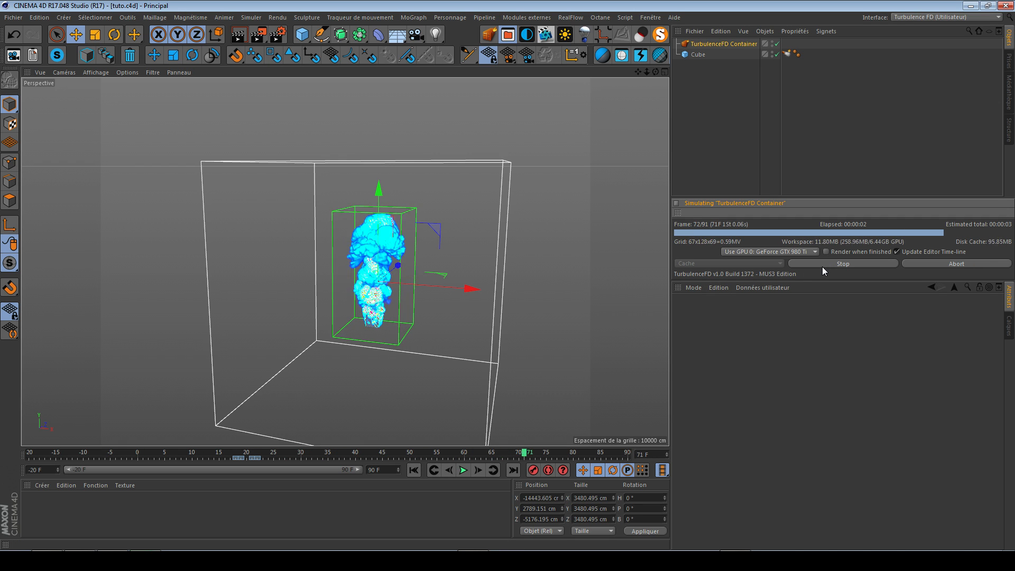
click(823, 266)
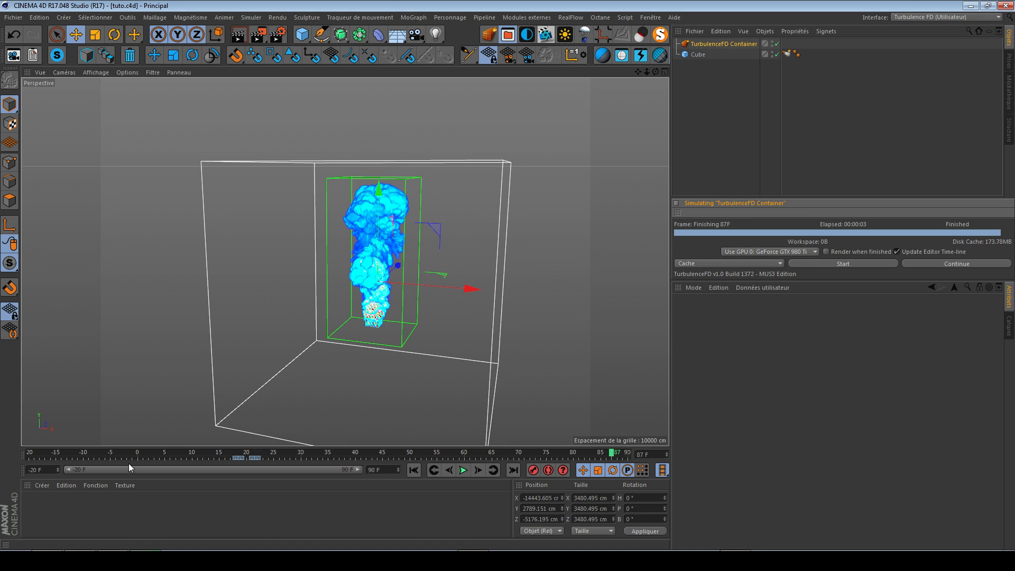
Step: Set the timeline's start frame back to 0 F and view the smoke column up close from a new angle
click(48, 473)
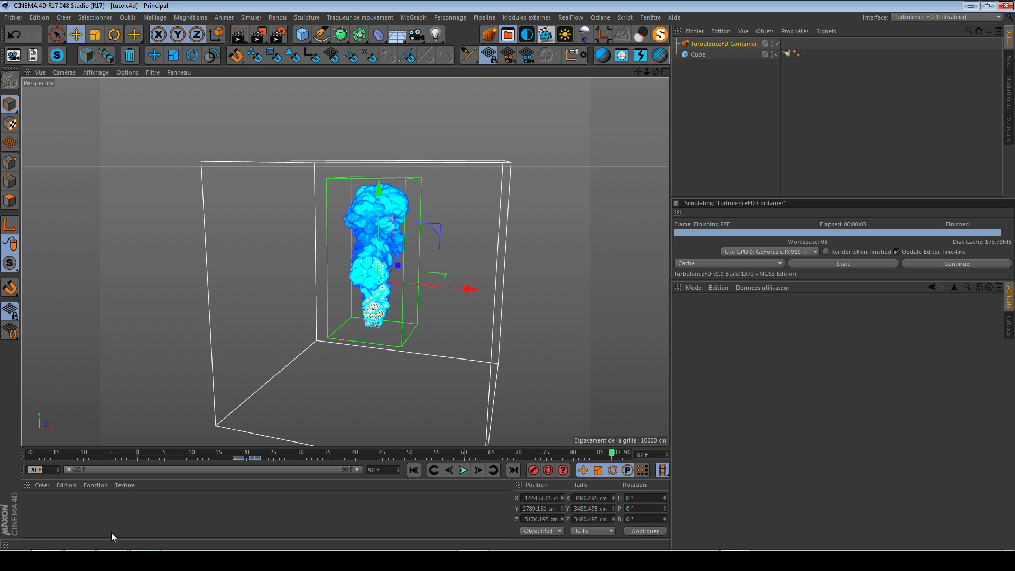
text(0)
key(Return)
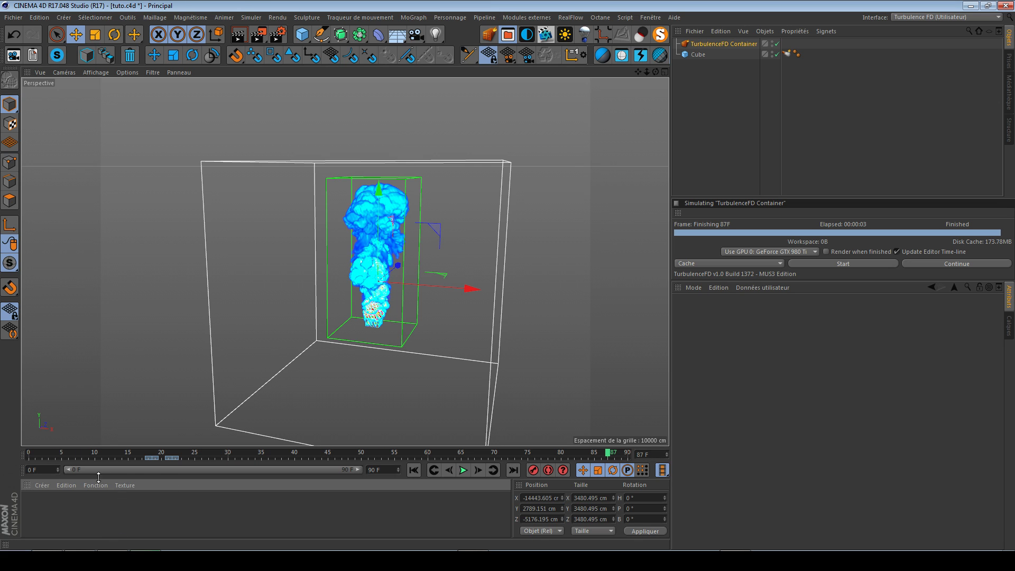
alt+drag(368, 318, 382, 307)
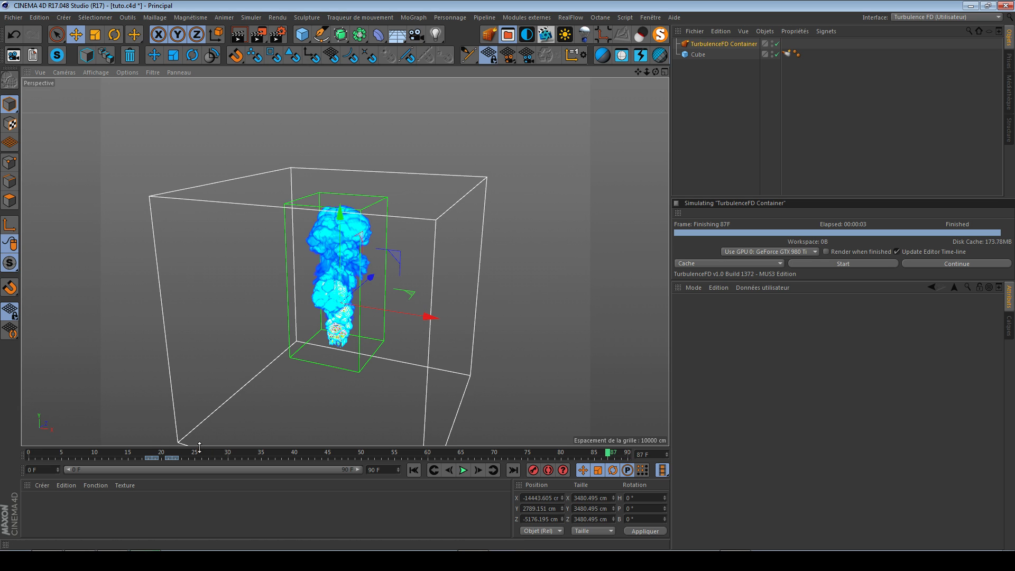
mouse_move(351, 334)
alt+mouse_down()
mouse_move(332, 349)
mouse_move(349, 338)
alt+mouse_up()
scroll(348, 332, up, 2)
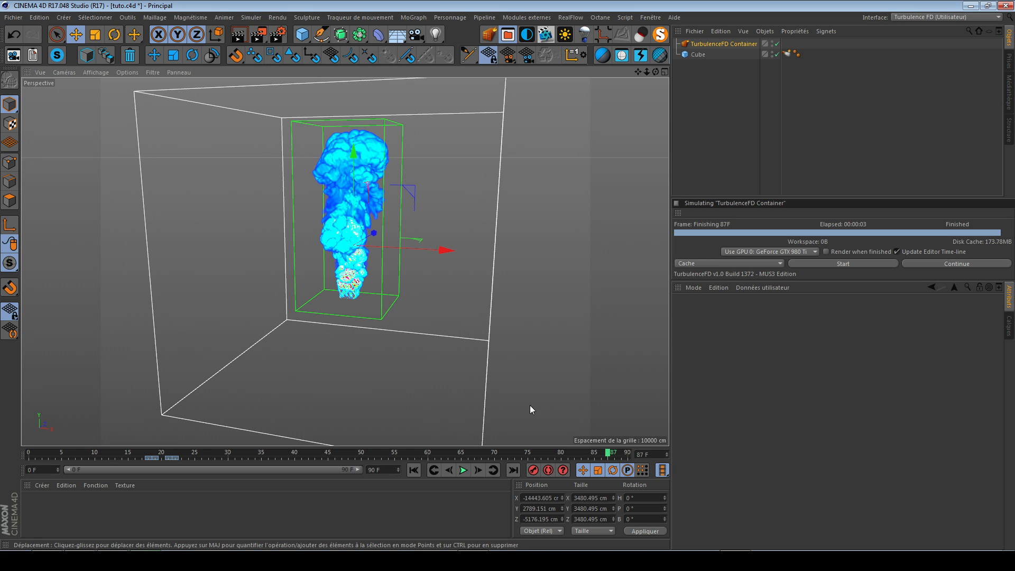
Step: Reselect the TurbulenceFD container, show its cache settings and rerun the cached simulation, stopping it at about frame 43
click(737, 43)
click(739, 133)
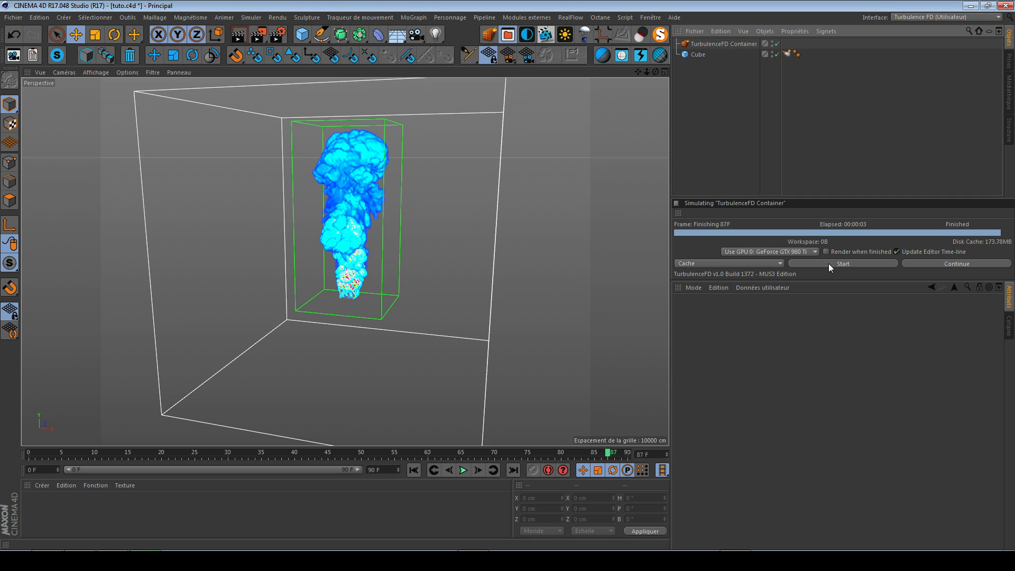
click(746, 45)
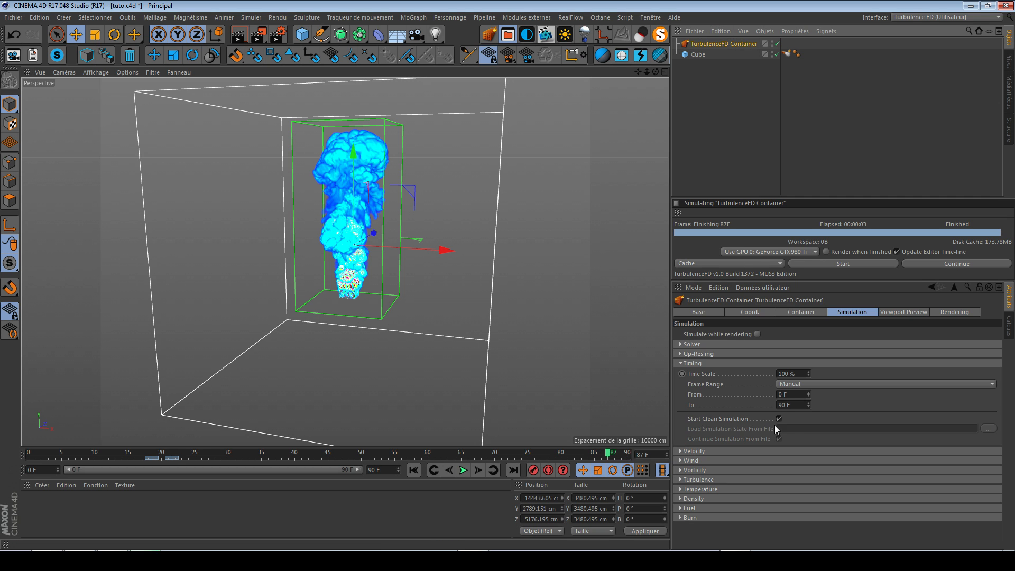
click(789, 312)
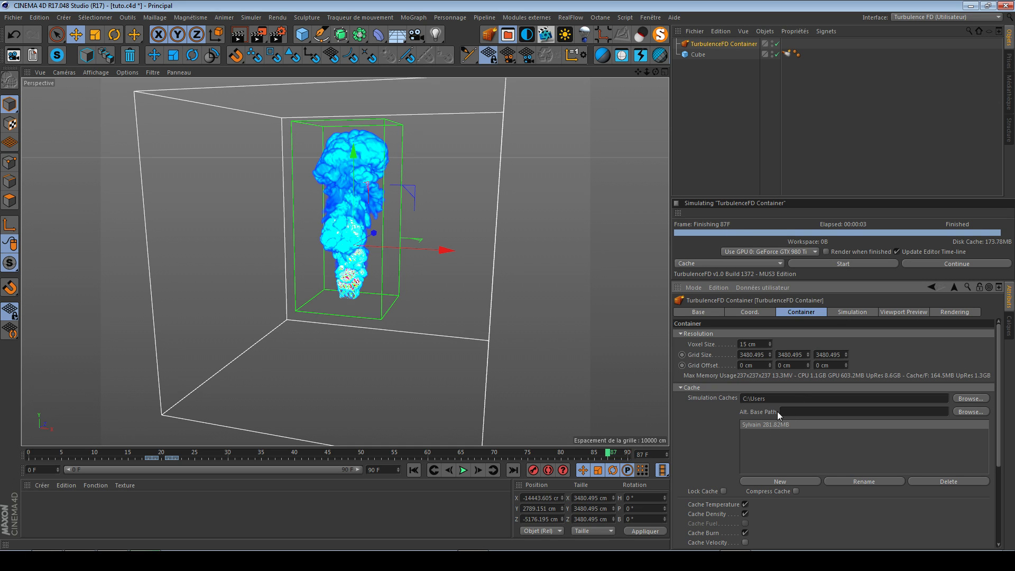
click(830, 264)
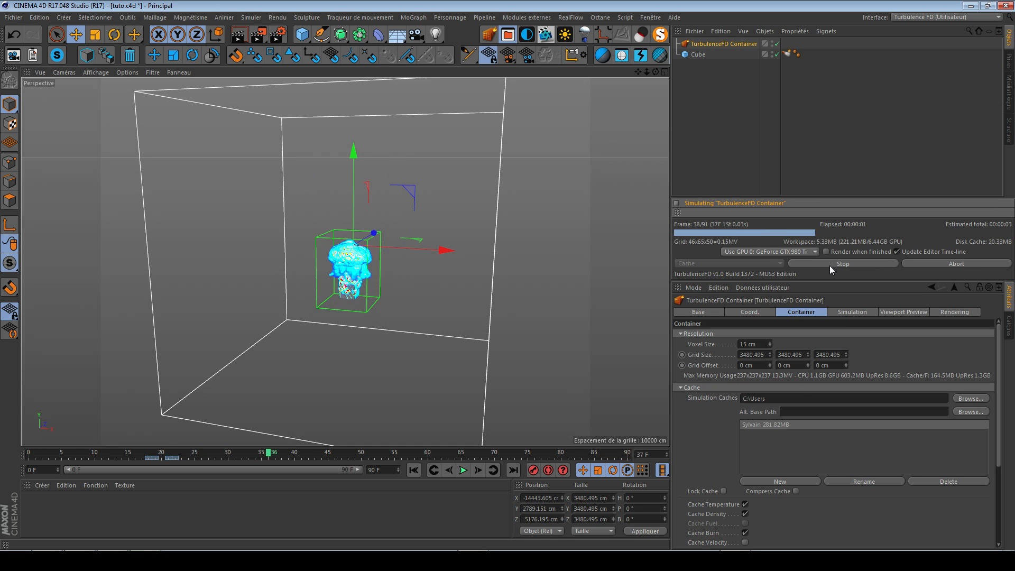
click(830, 265)
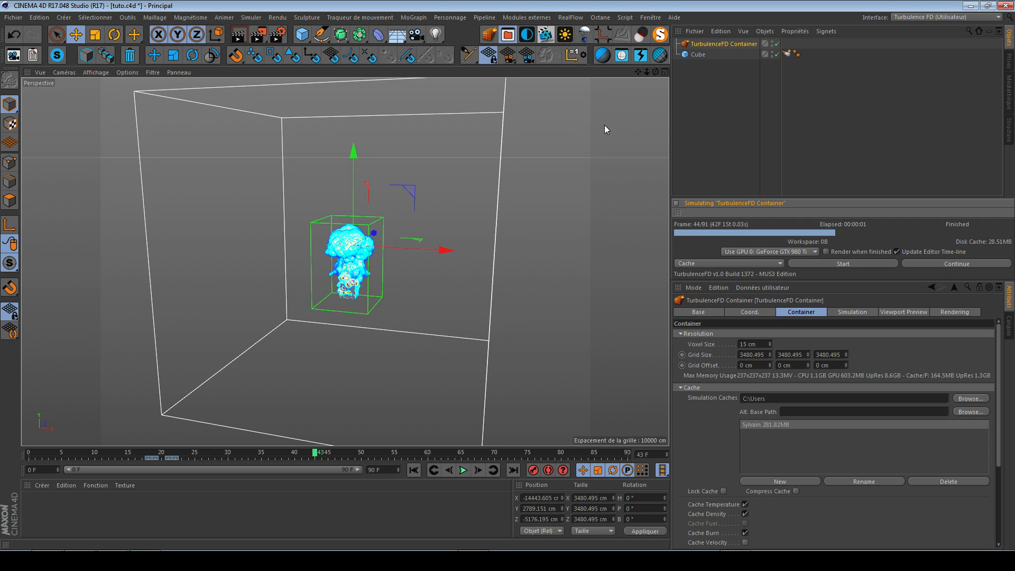
Step: Bring up the program preferences and show their TurbulenceFD section
click(276, 39)
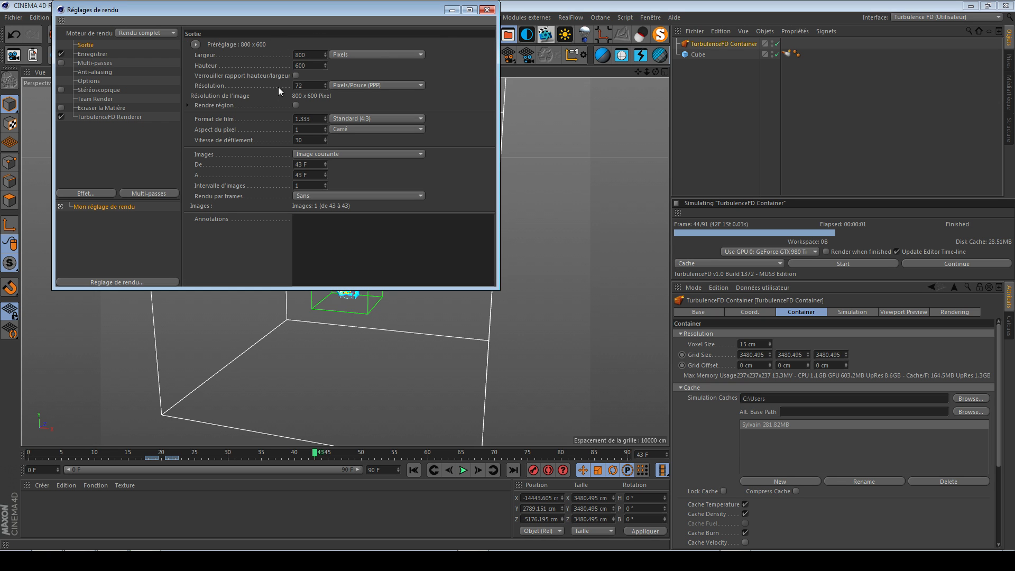
click(486, 12)
key(ctrl+e)
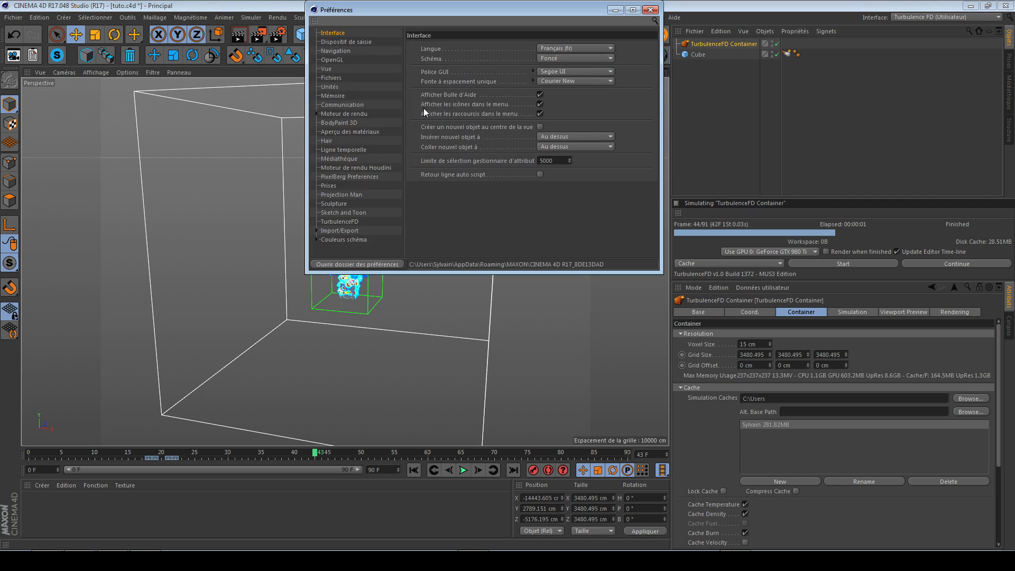
drag(409, 11, 289, 122)
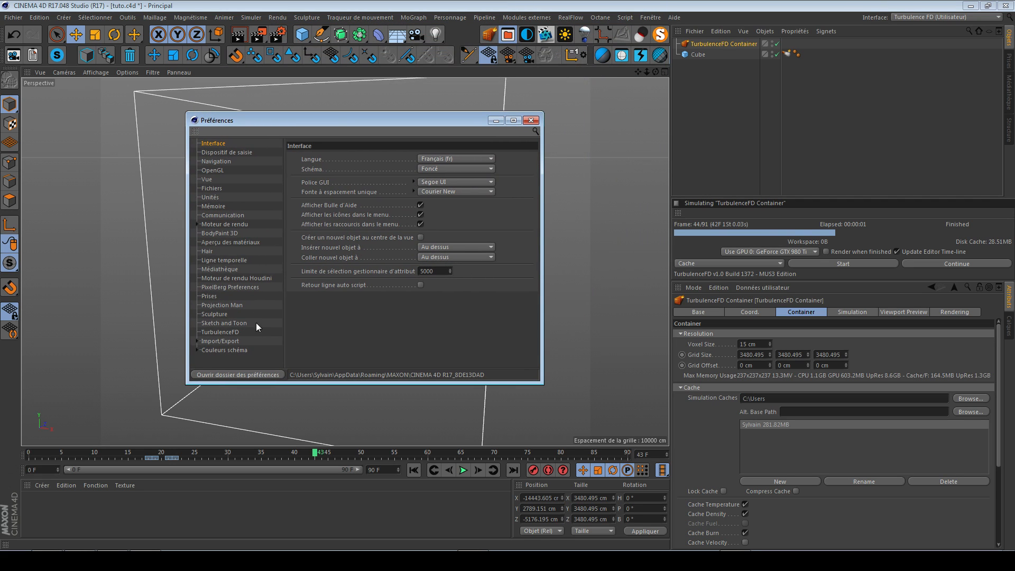
click(224, 333)
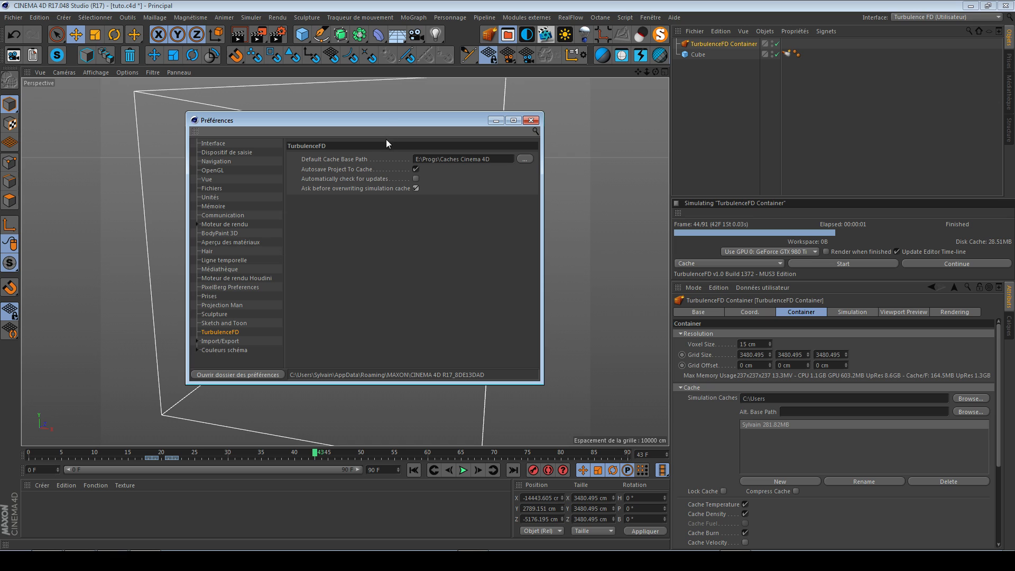
drag(410, 128, 414, 146)
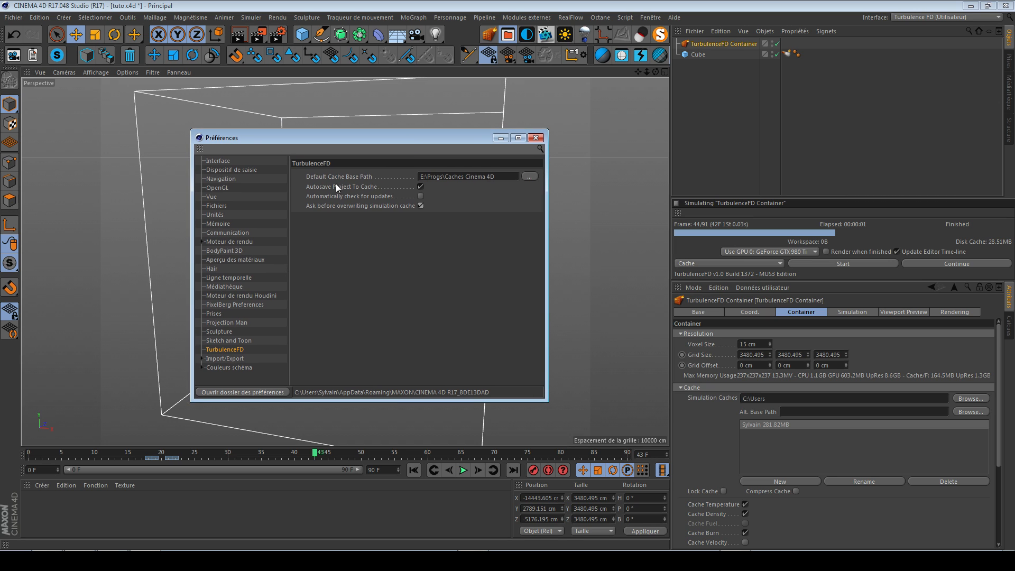
Step: Examine the Default Cache Base Path in the TurbulenceFD preferences and close the preferences
double_click(491, 177)
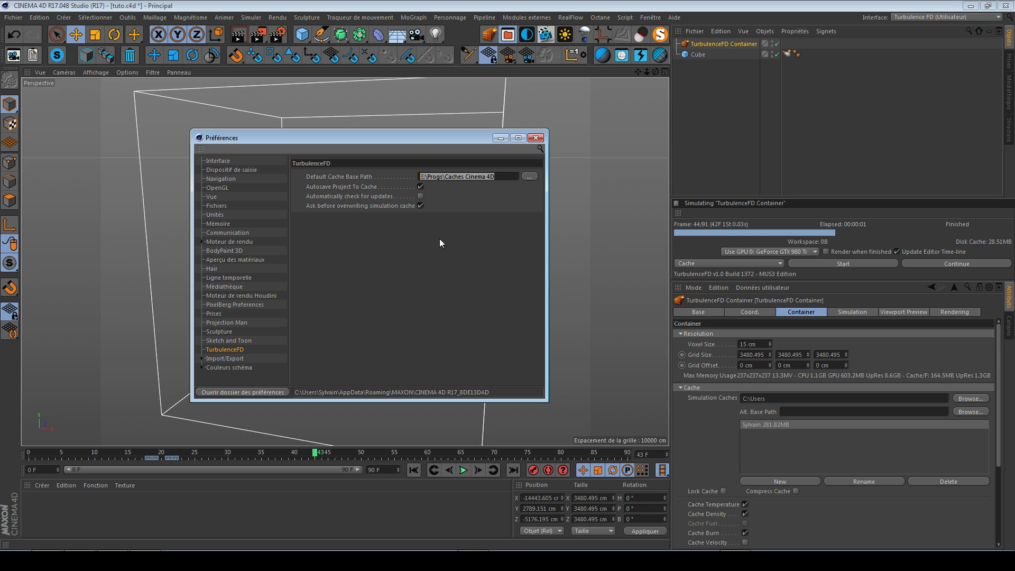
click(431, 303)
click(448, 178)
drag(498, 178, 416, 179)
click(406, 300)
click(536, 138)
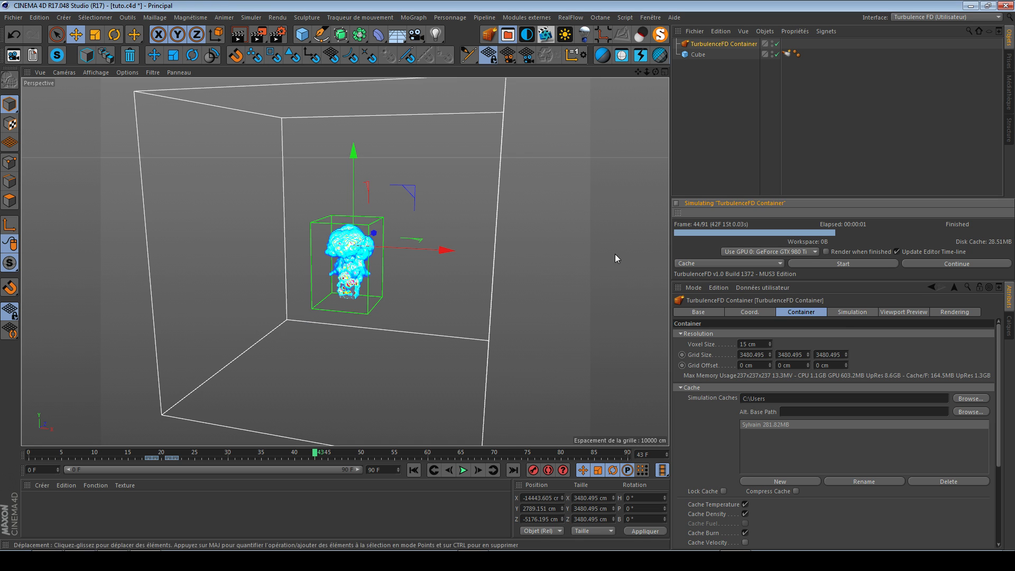
Step: Reopen the project file tuto.c4d from the desktop after the program quits
click(845, 312)
click(580, 333)
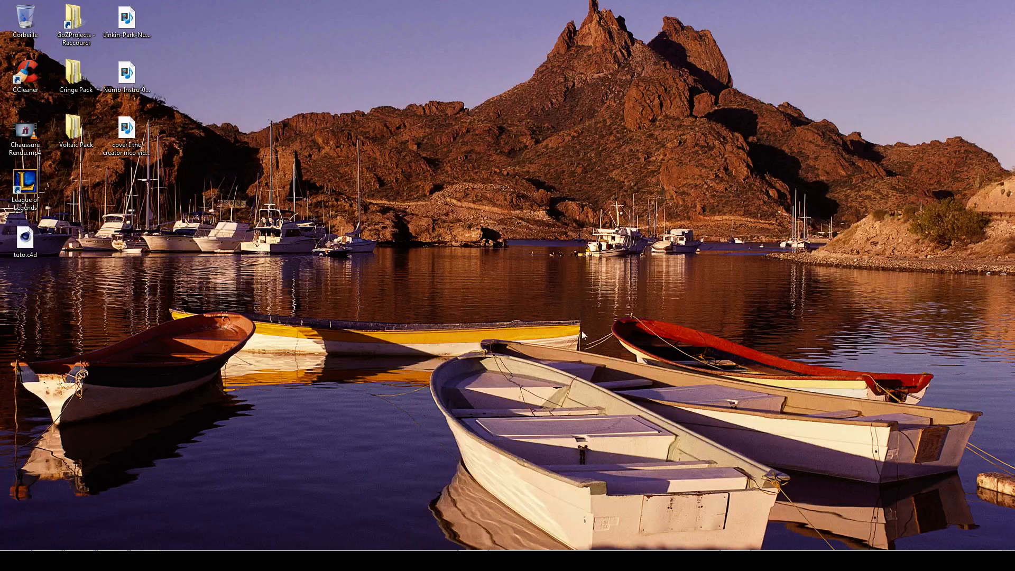
double_click(26, 253)
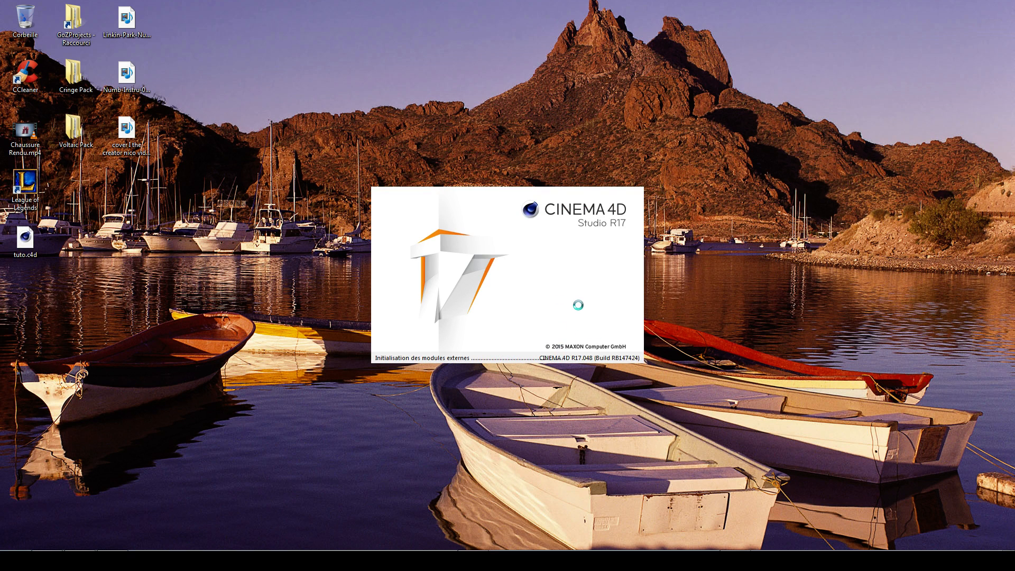
Step: Switch to the web browser and look over the trainer's published courses on tuto.com
key(alt+Tab)
key(alt+Tab)
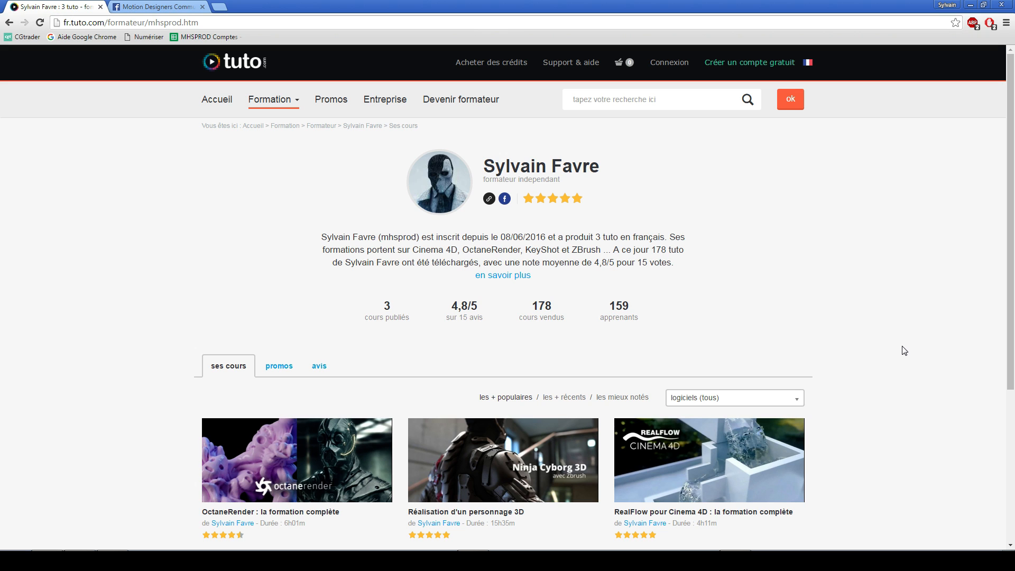
mouse_move(651, 426)
drag(1011, 241, 878, 322)
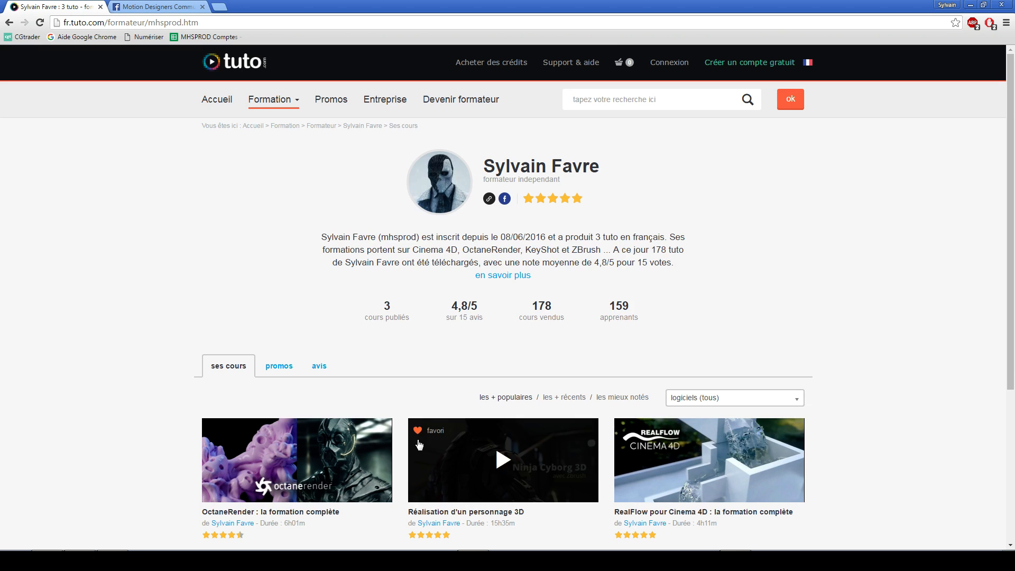
Step: Return to CINEMA 4D, dismiss the crash report without sending it and switch the interface layout to Turbulence FD
click(570, 318)
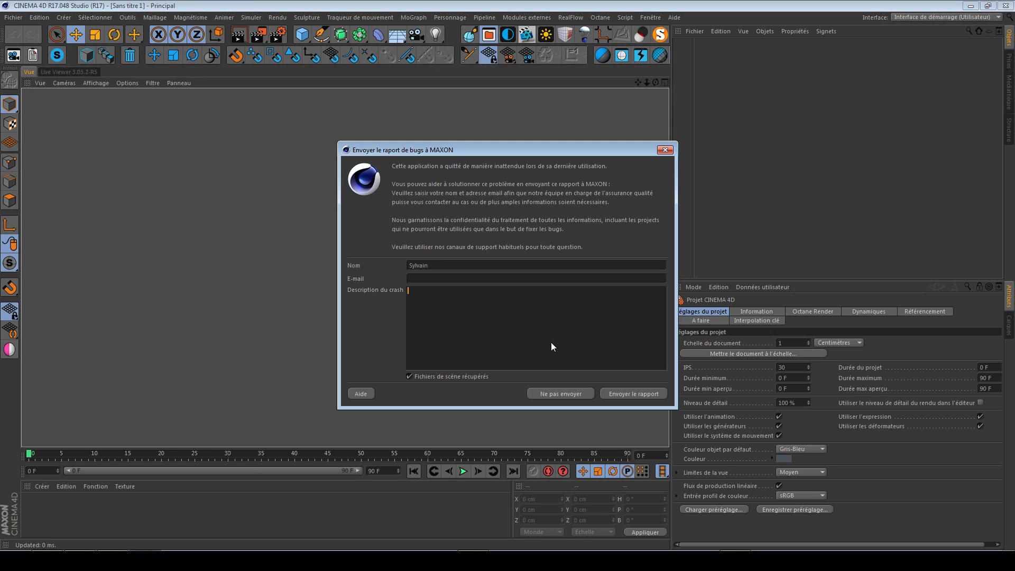
click(558, 306)
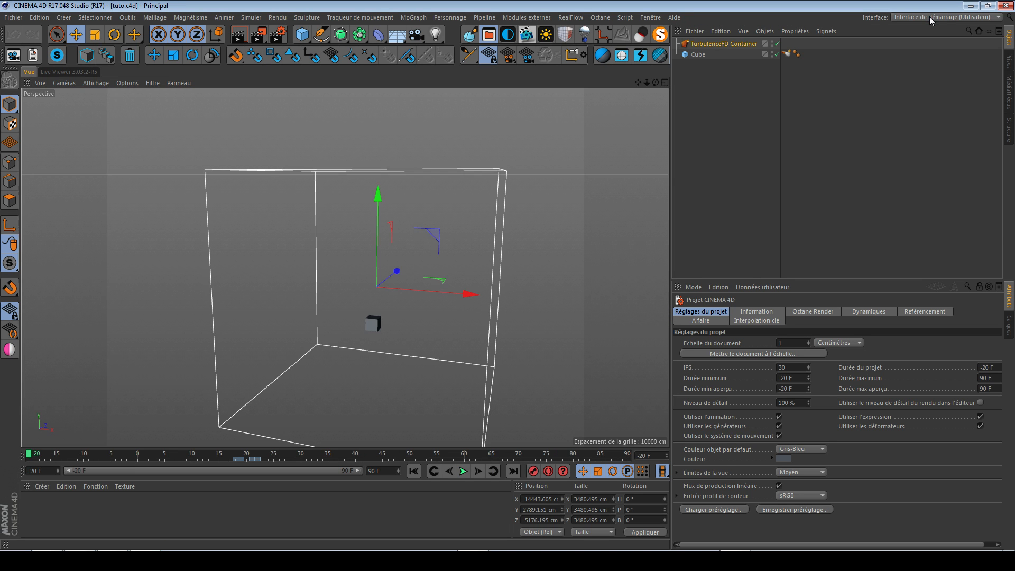
click(930, 17)
click(945, 130)
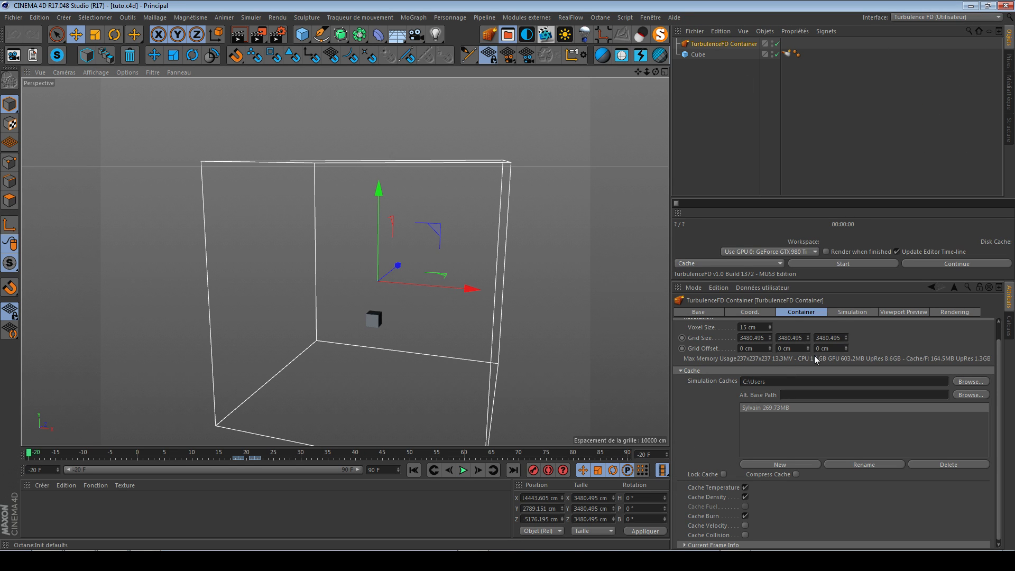
Step: Show the container's velocity simulation settings, then run a cached simulation with the existing Clip Below value and stop it
click(862, 312)
click(706, 373)
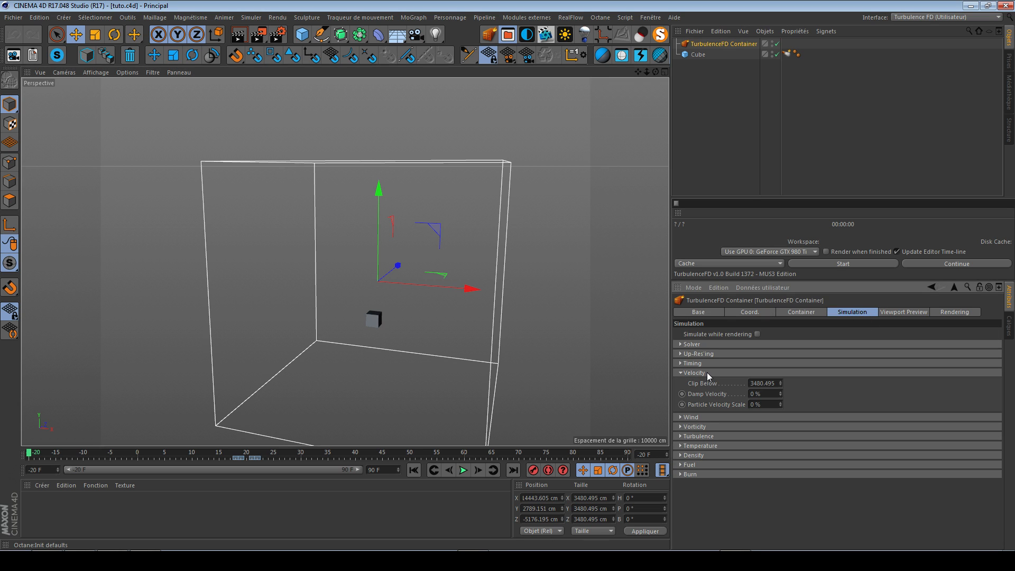
scroll(394, 329, up, 5)
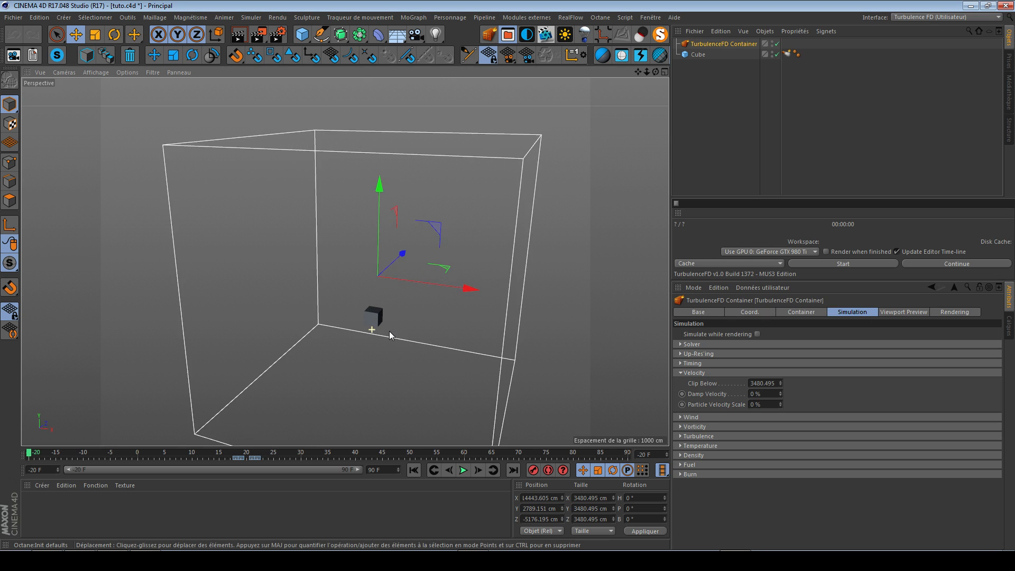
alt+drag(373, 322, 426, 318)
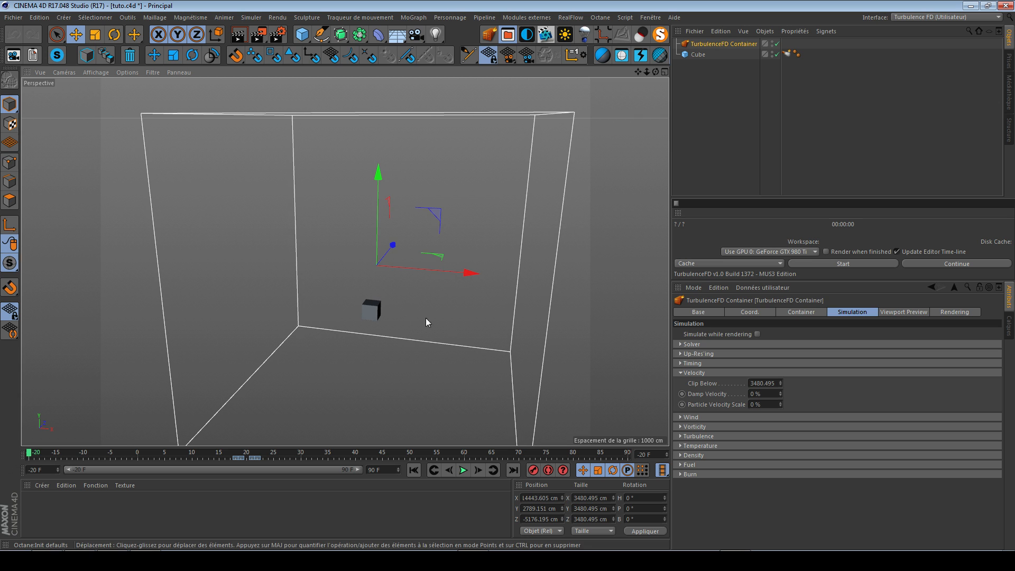
click(833, 264)
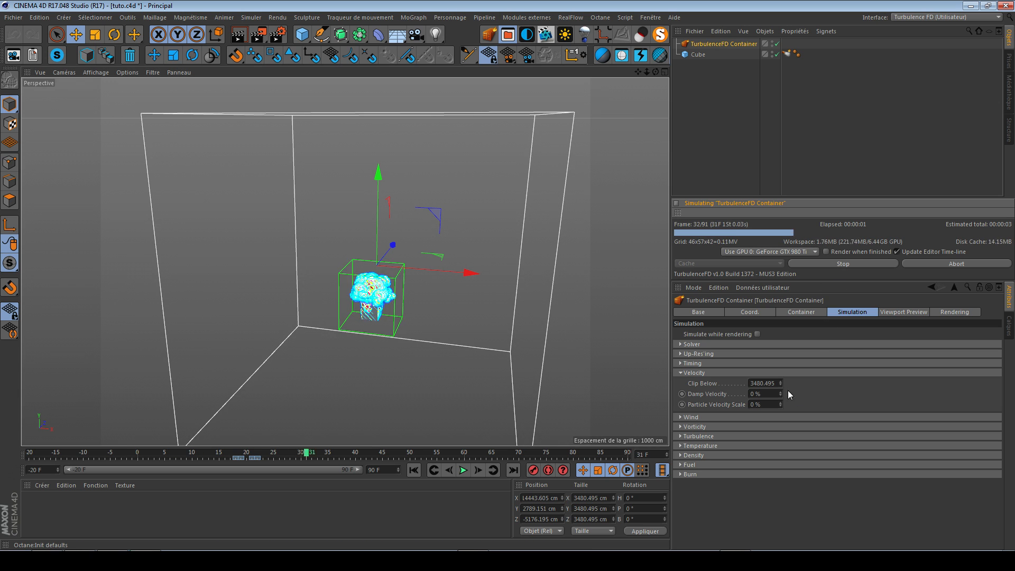
click(845, 263)
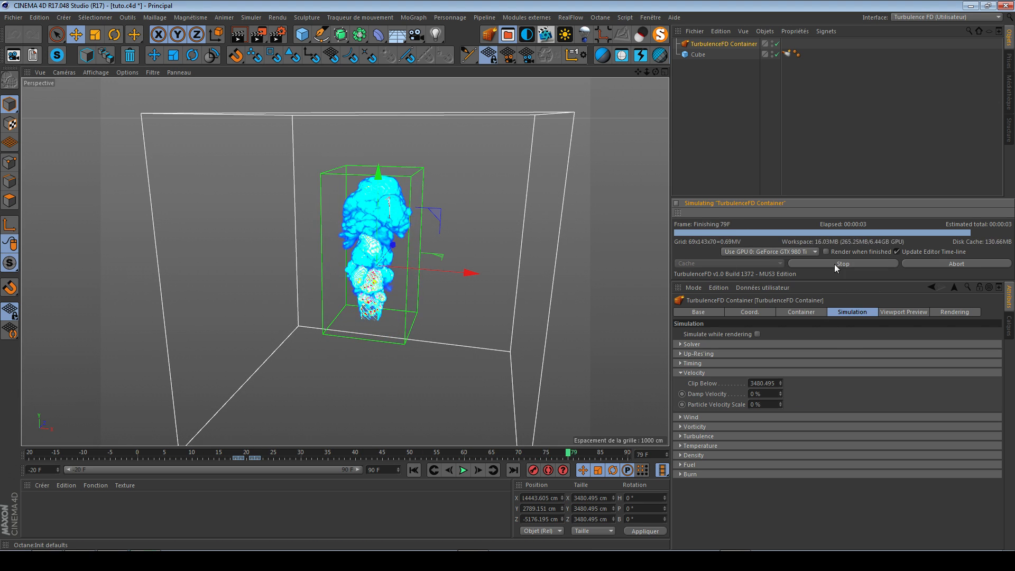
Step: Set the velocity Clip Below to 0 cm, run the cached simulation again and stop it partway
double_click(764, 383)
text(0)
key(Return)
click(827, 263)
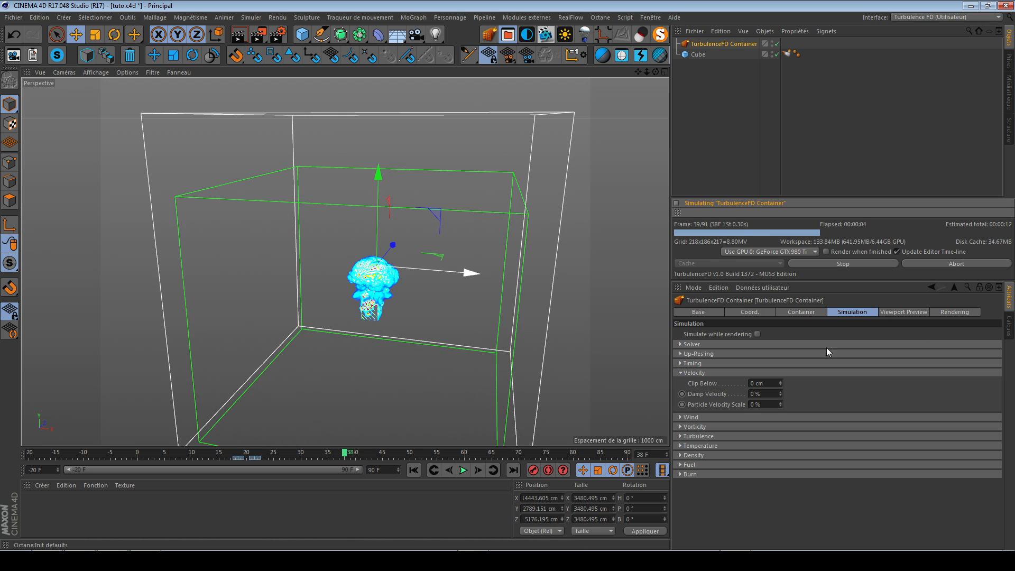
click(846, 264)
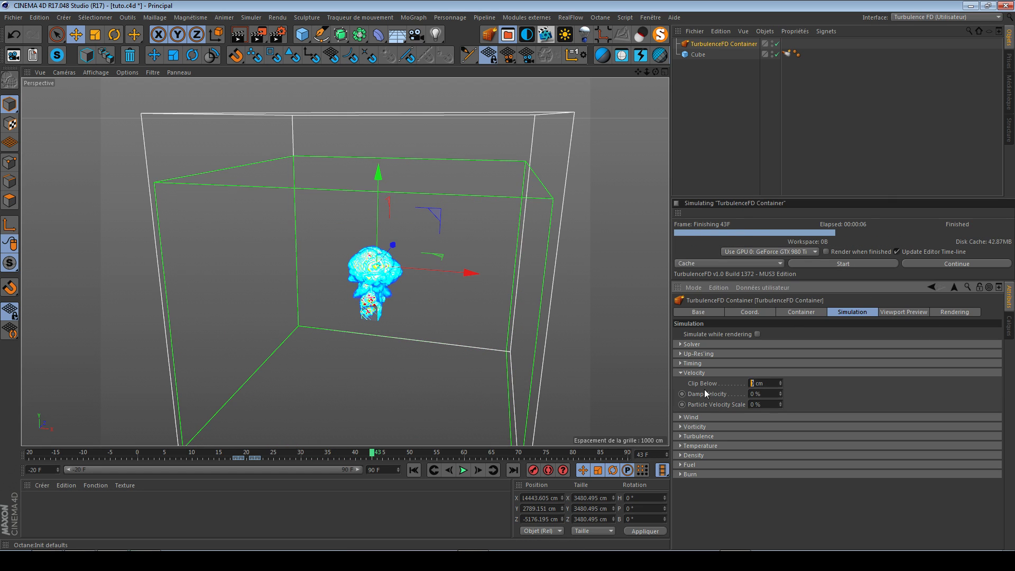
Step: Set the velocity Clip Below to 3800 cm, rerun the cached simulation and stop it
text(3800)
key(Return)
click(820, 263)
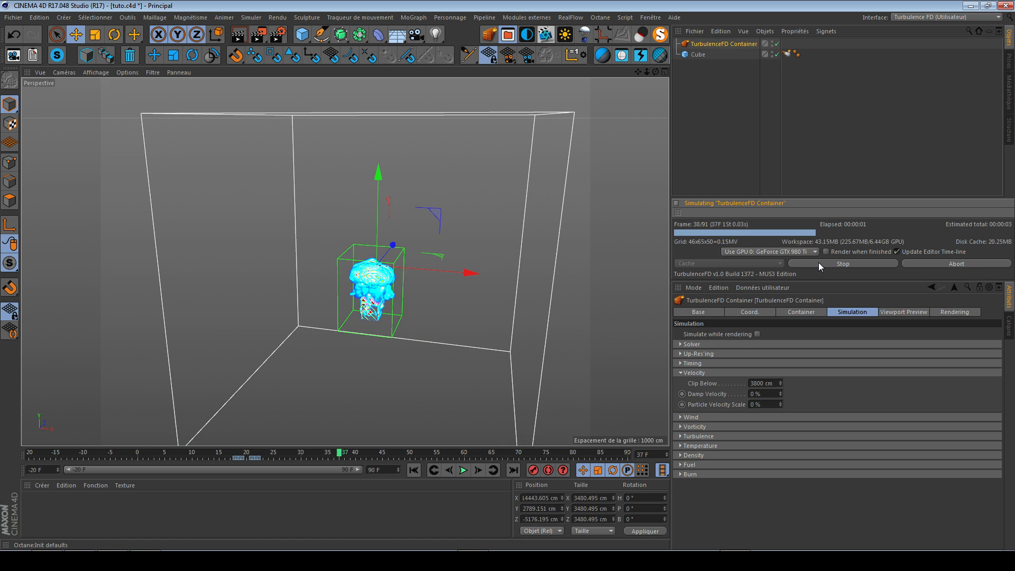
click(820, 261)
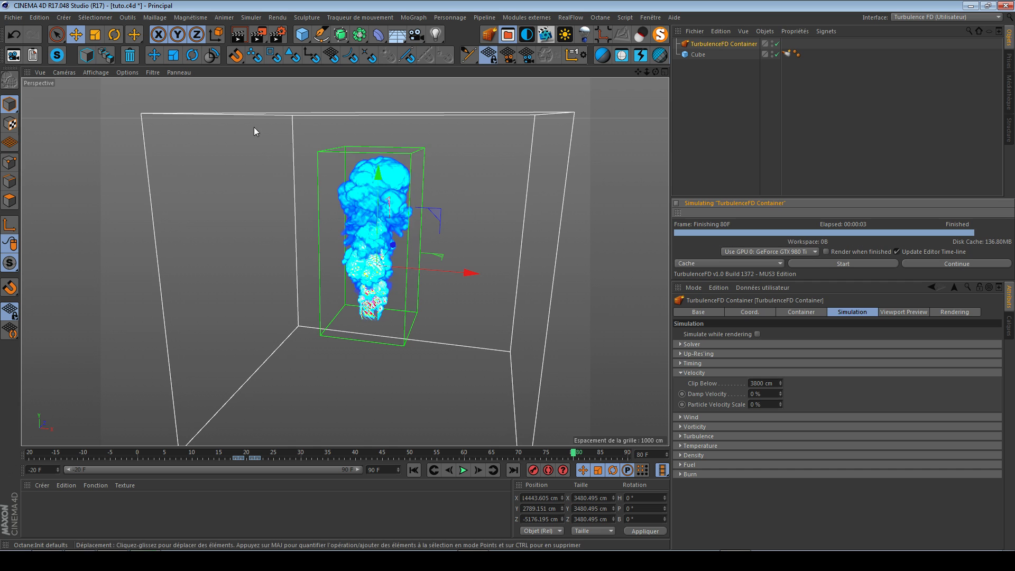
Step: Inspect the emitter cube's dimensions at the base of the smoke and reselect the TurbulenceFD container
mouse_move(398, 175)
alt+mouse_down()
mouse_move(381, 177)
mouse_move(397, 176)
alt+mouse_up()
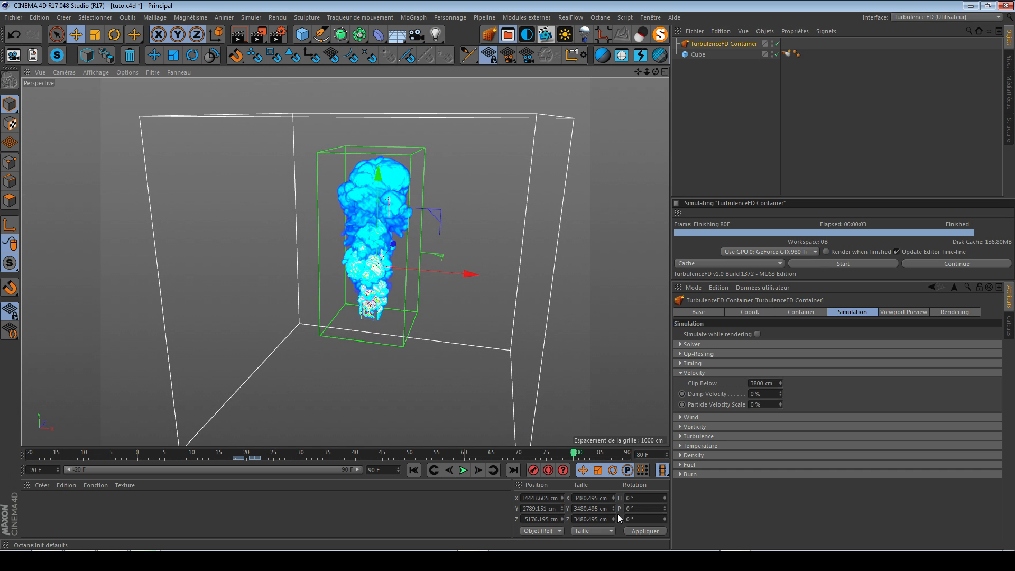
alt+drag(404, 347, 373, 314)
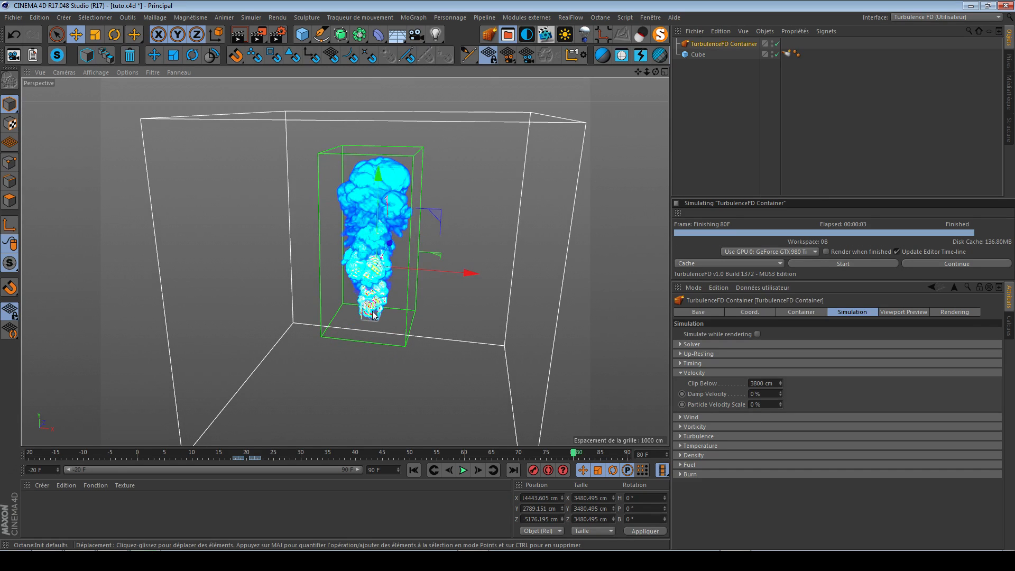
click(372, 313)
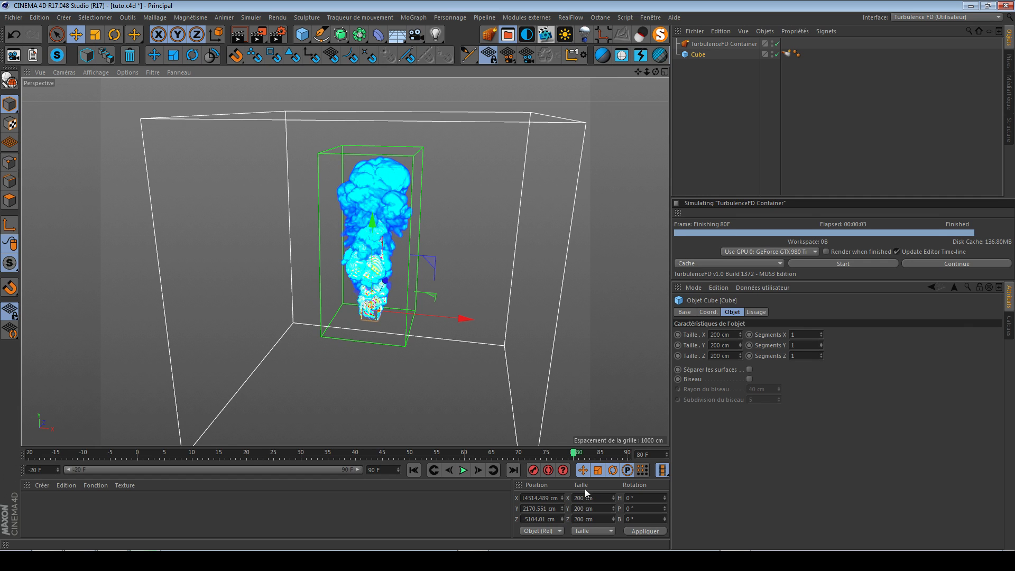
click(720, 44)
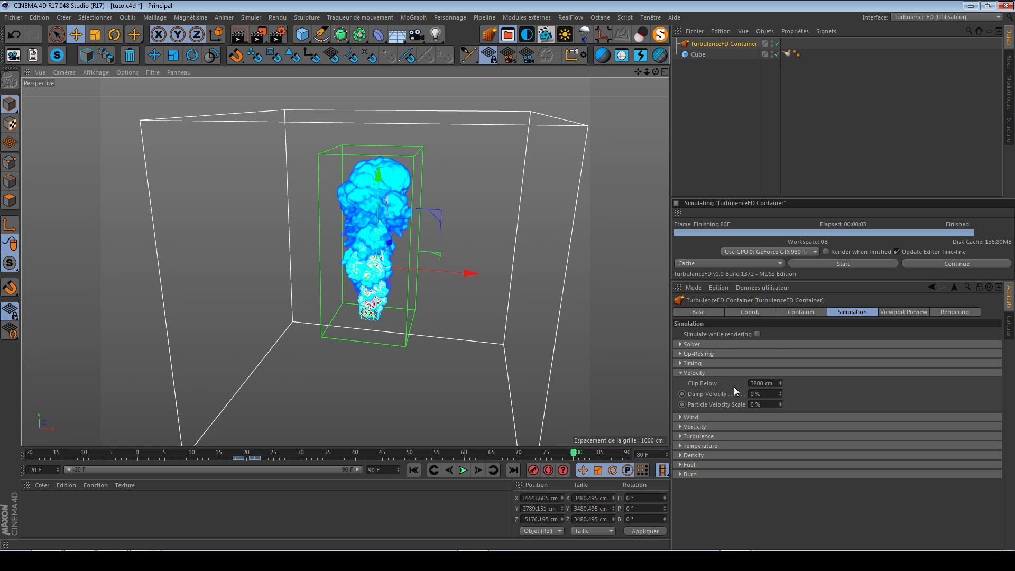
Step: Collapse the velocity settings, set the temperature Clip Below to 1.27 and run the cached simulation
click(701, 373)
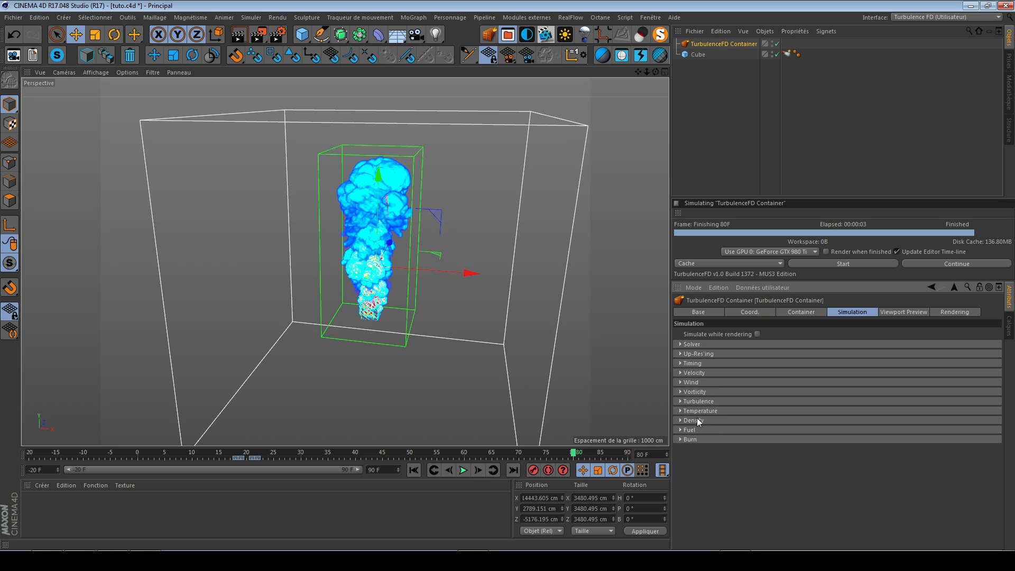
click(699, 411)
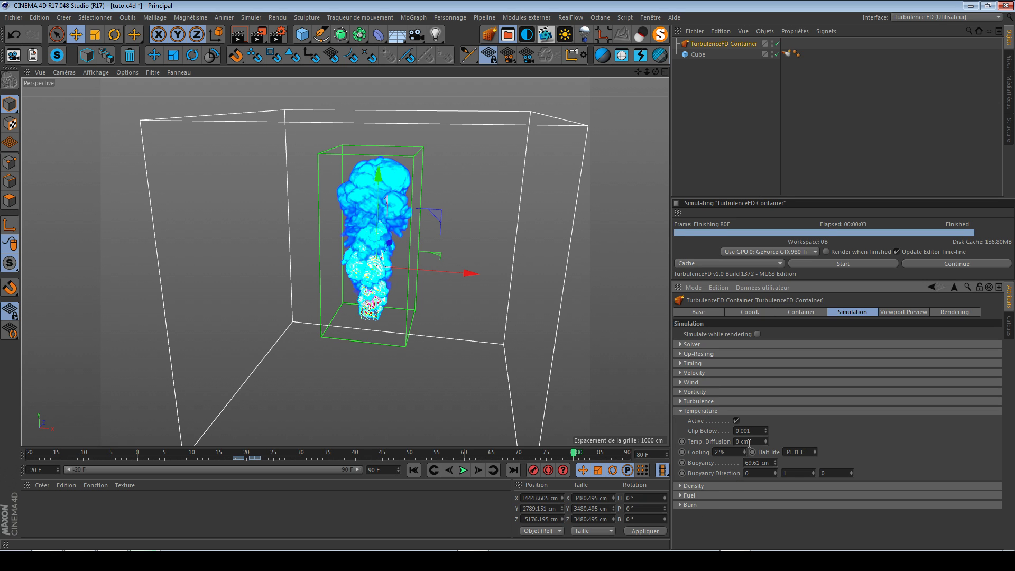
click(839, 265)
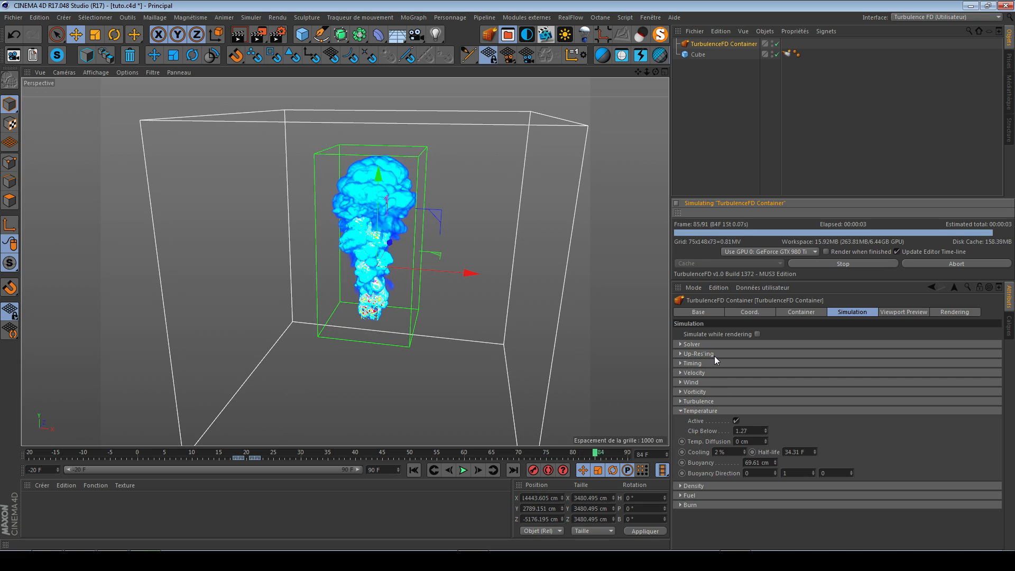
Step: Set the temperature Clip Below to 1127, run the cached simulation again and stop it
click(739, 431)
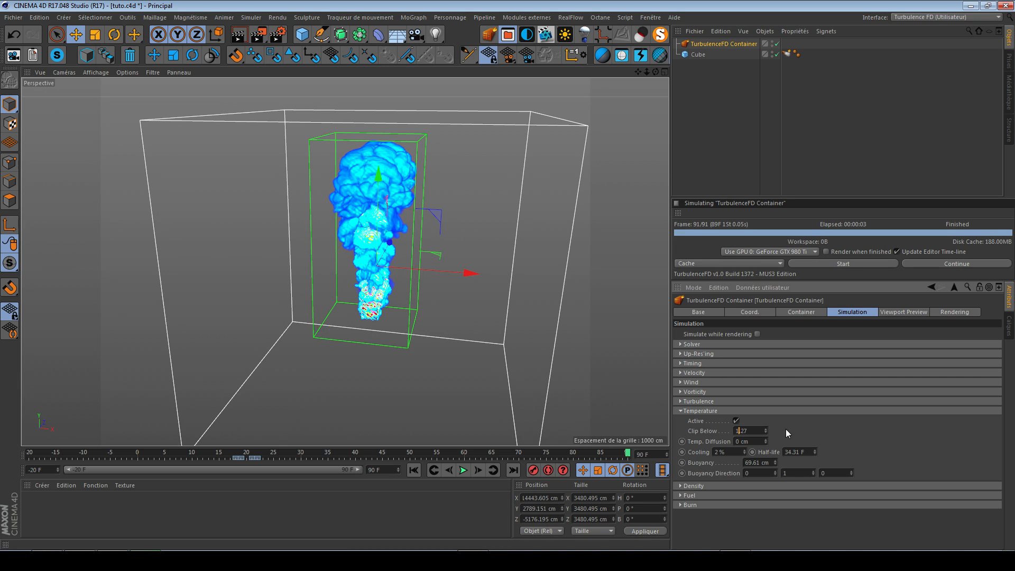
text(1)
key(Return)
click(834, 263)
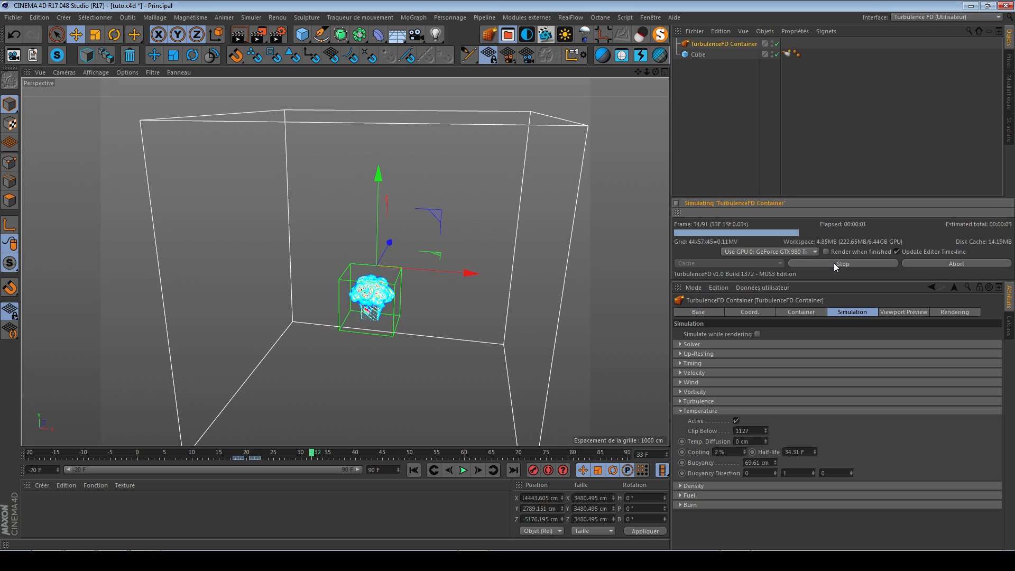
click(835, 264)
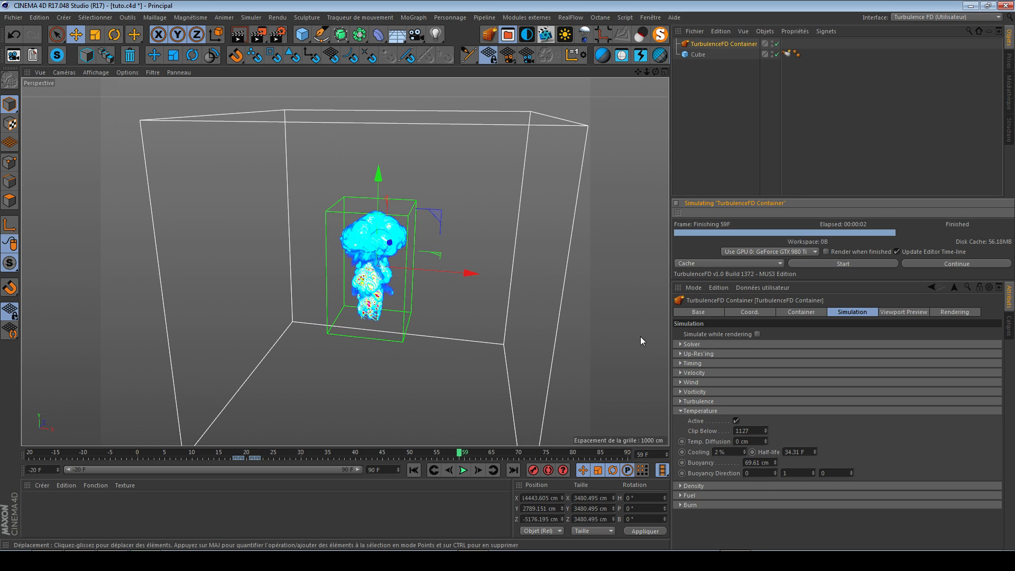
Step: Set the temperature Clip Below back to 0.001 and collapse the temperature settings
click(751, 431)
text(0.001)
key(Return)
alt+drag(286, 253, 377, 317)
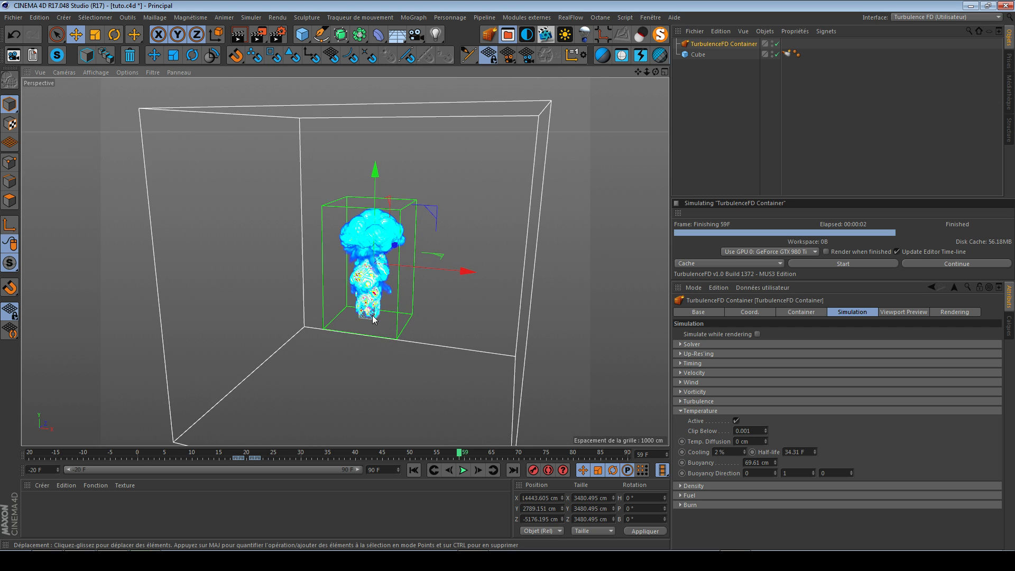
click(703, 409)
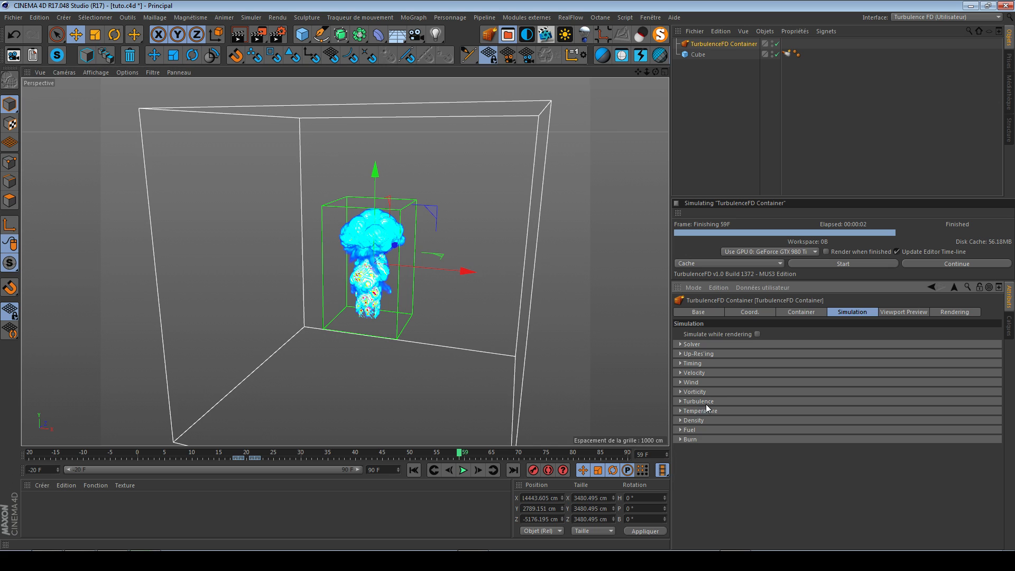
Step: Expand the velocity settings, switch the simulation mode to Interactive and start the simulation
click(702, 373)
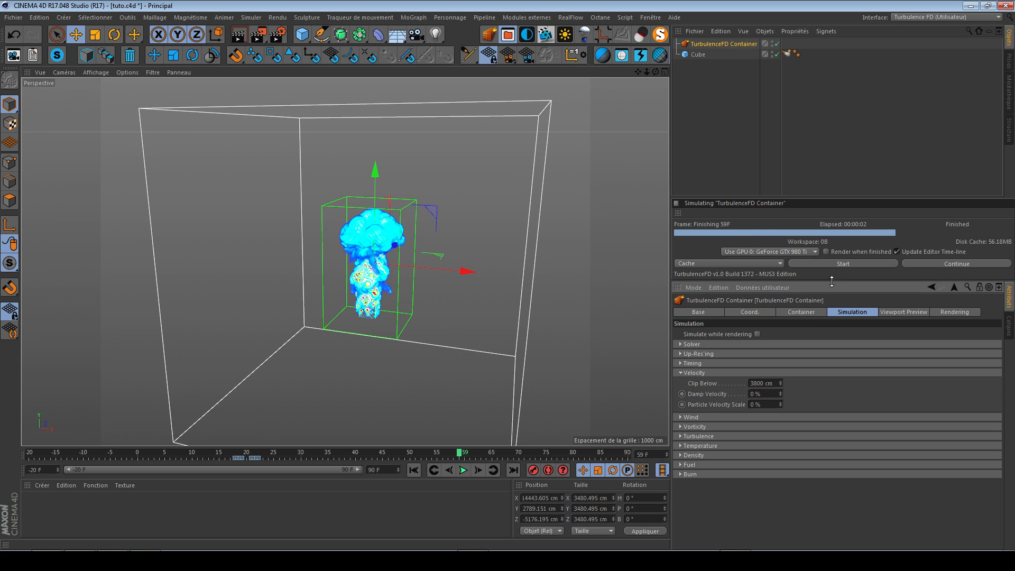
click(732, 263)
click(723, 284)
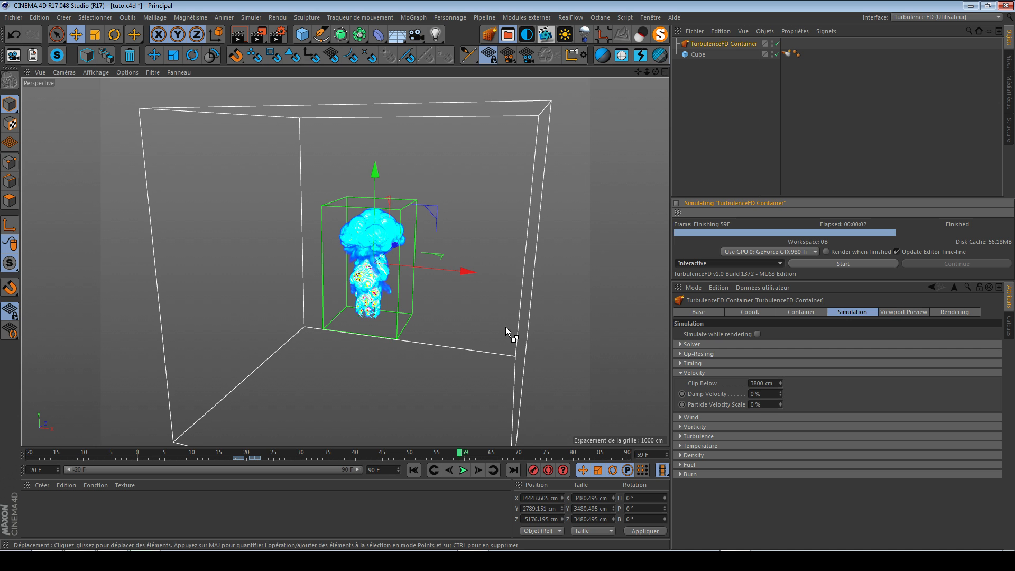
scroll(402, 306, up, 4)
click(816, 266)
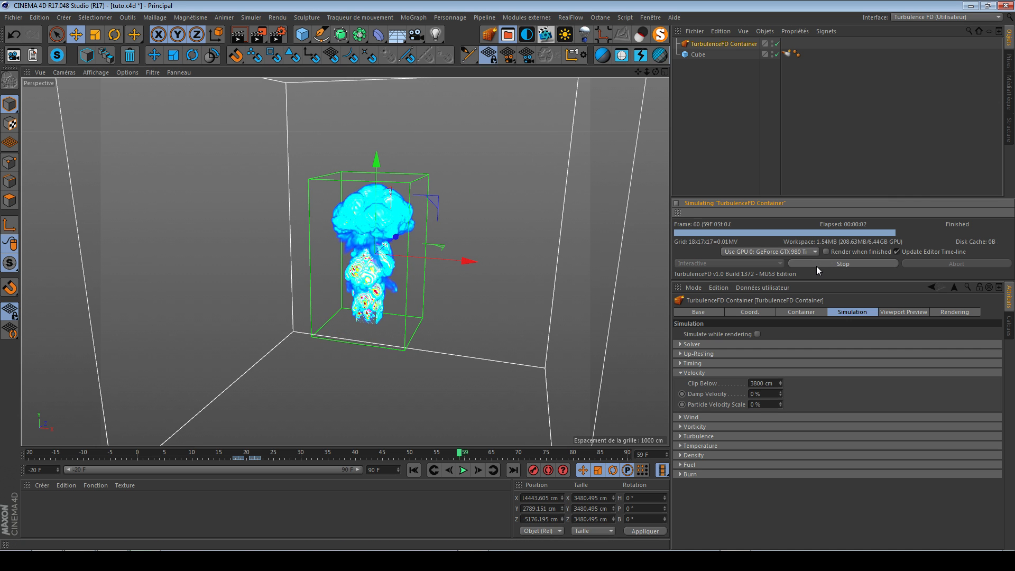
Step: Set Damp Velocity to 10 % while the interactive simulation runs and observe the smoke column
click(744, 393)
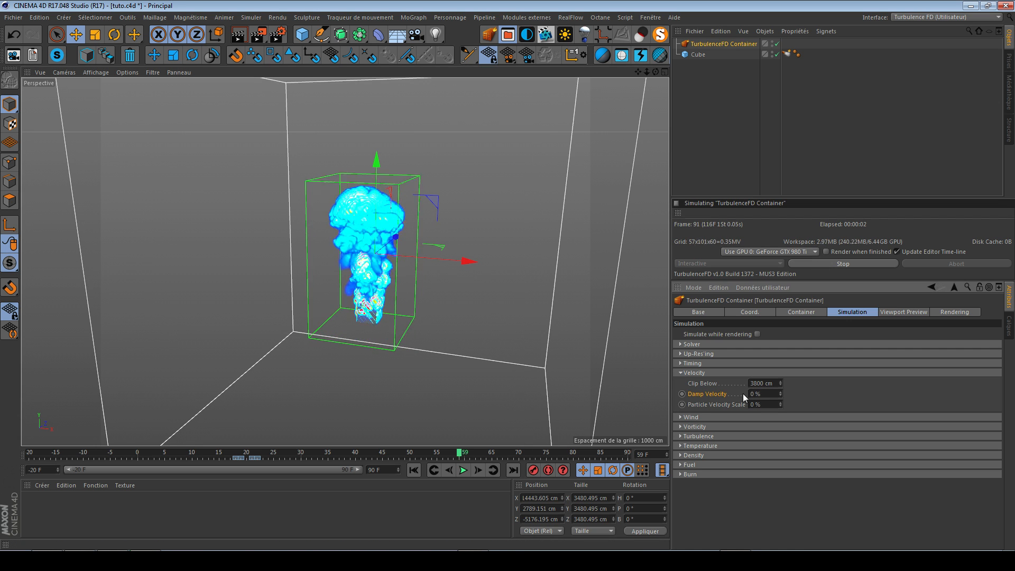
double_click(754, 394)
text(10)
key(Return)
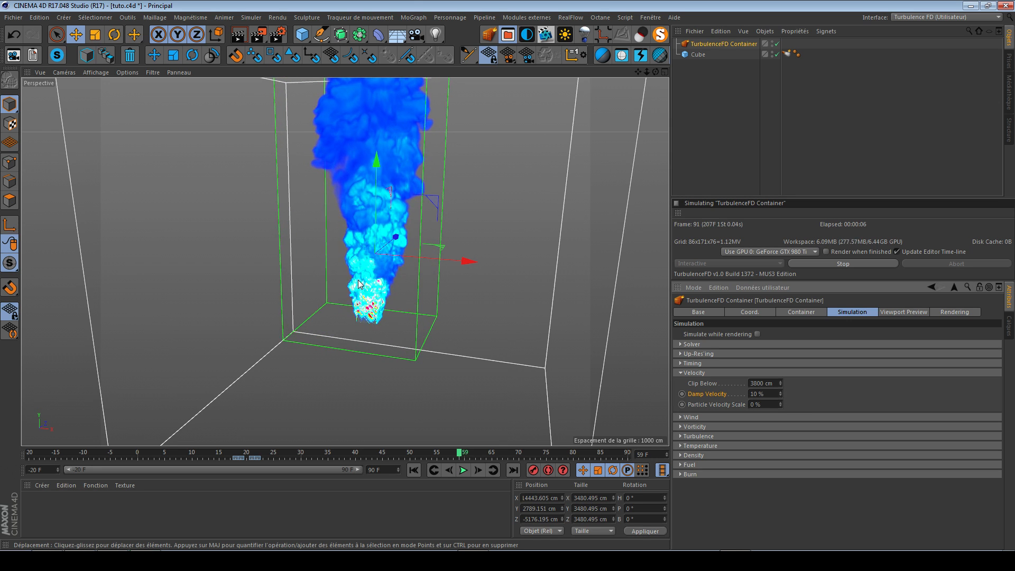
alt+drag(359, 284, 395, 195)
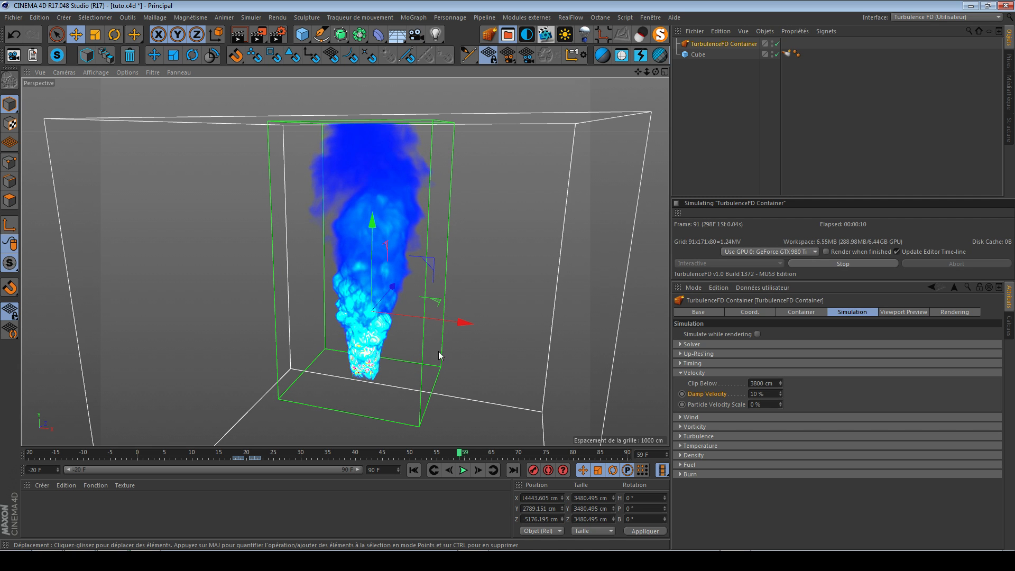
Step: Set Damp Velocity to 50 %, restart the interactive simulation and view the smoke up close
double_click(752, 394)
text(50)
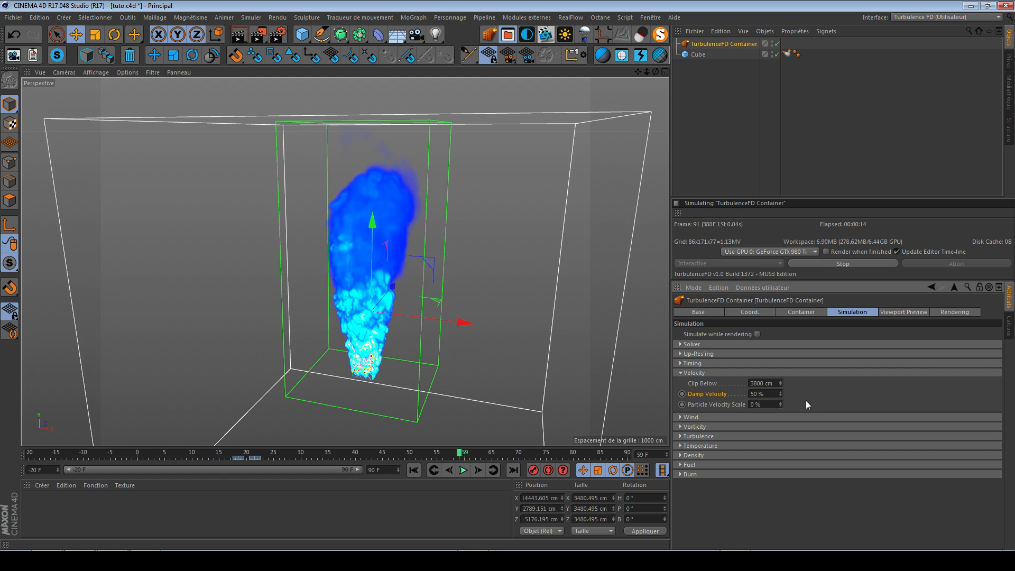
click(829, 266)
click(830, 267)
scroll(440, 364, up, 3)
alt+drag(440, 364, 370, 353)
alt+drag(427, 369, 390, 367)
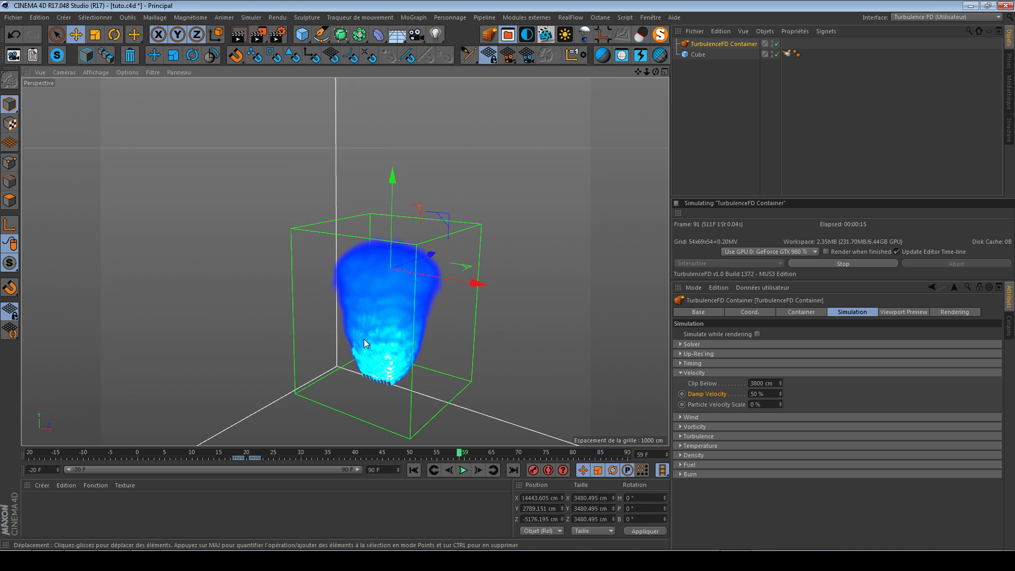
Step: Collapse the velocity settings, expand the turbulence settings and set the turbulence intensity to 15 cm
click(705, 373)
click(710, 401)
double_click(744, 411)
text(15cm)
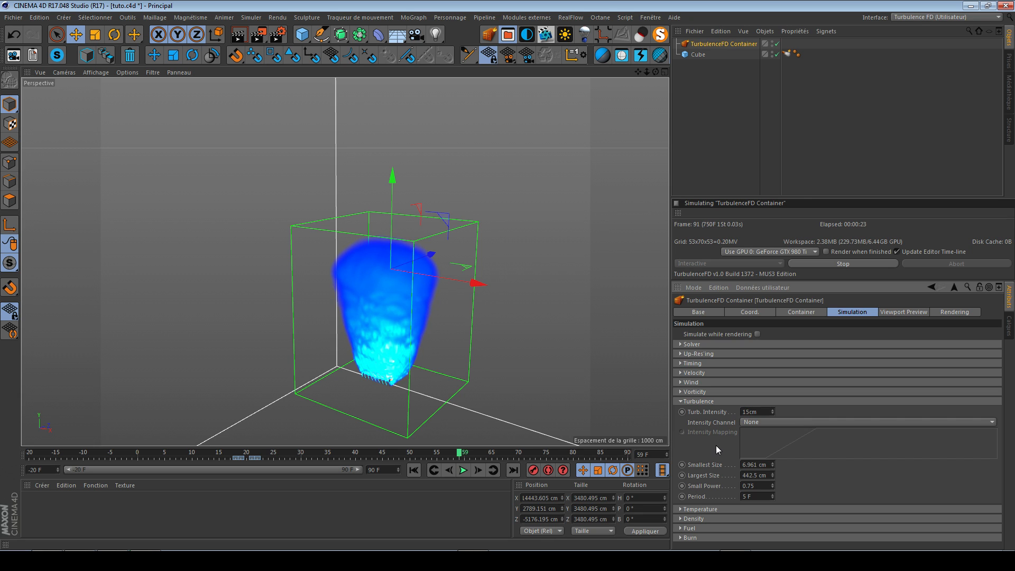
key(Return)
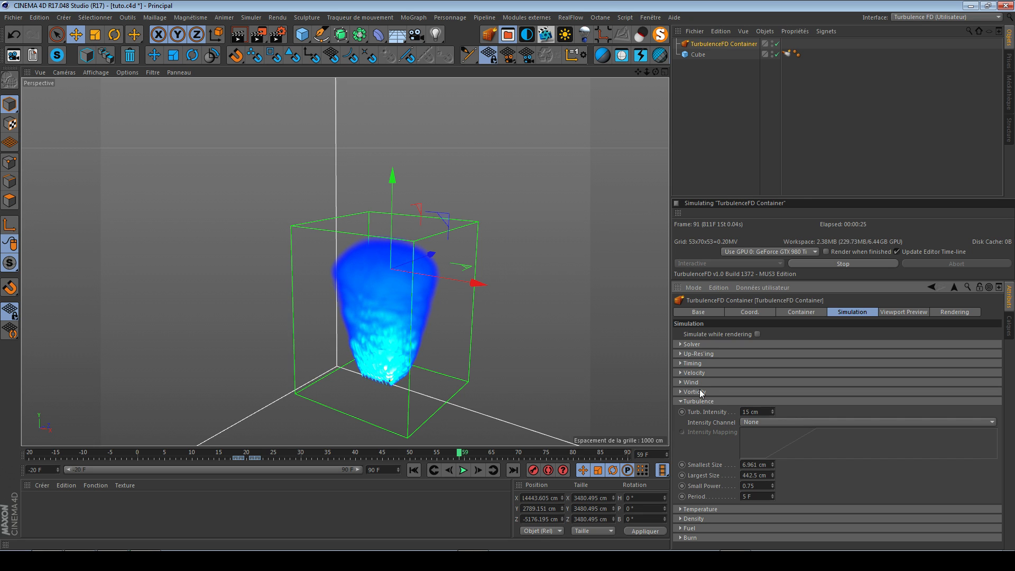
Step: Expand the vorticity and velocity settings, view the smoke from another angle and stop the interactive simulation
click(700, 392)
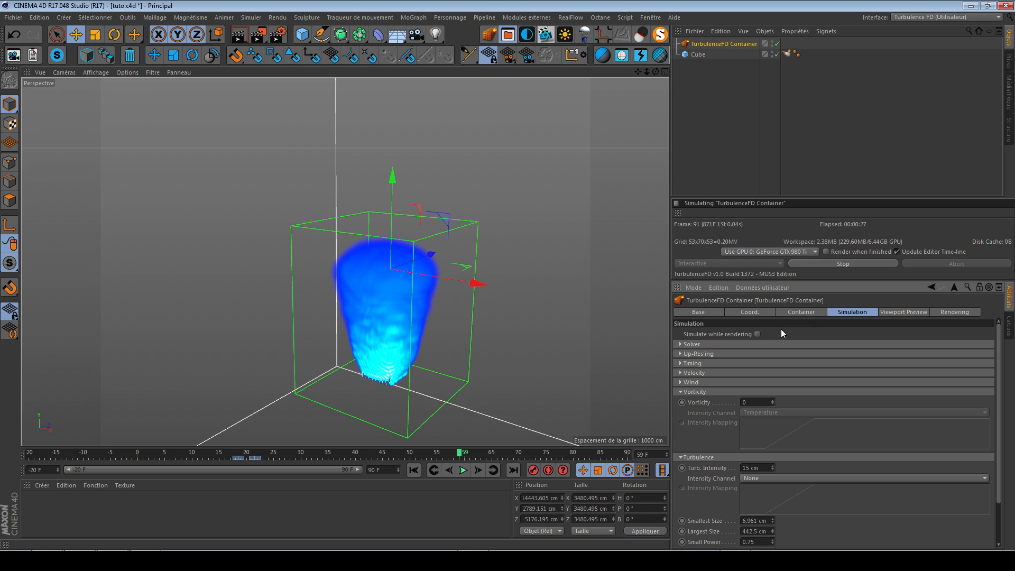
alt+drag(380, 346, 403, 310)
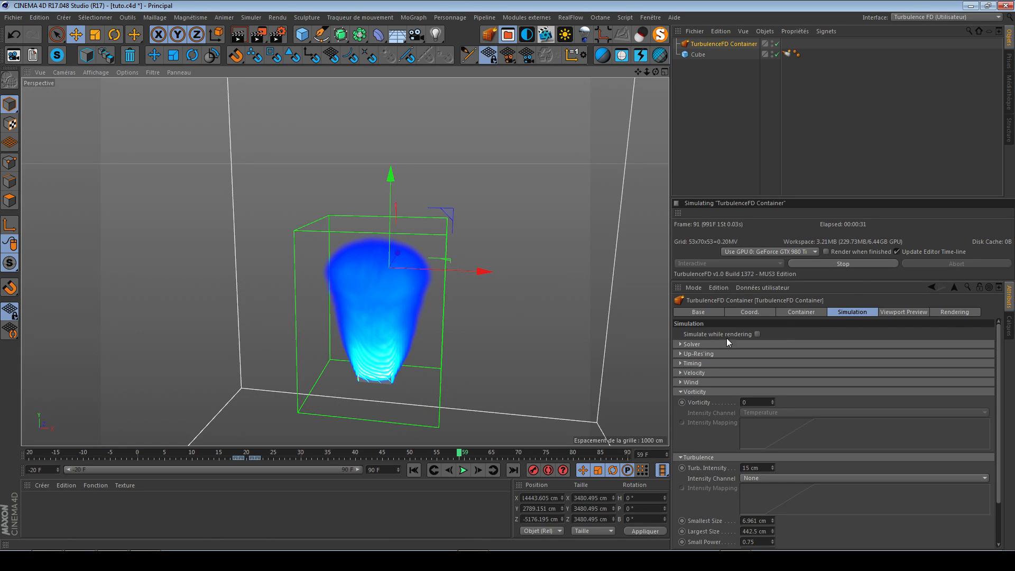
click(693, 373)
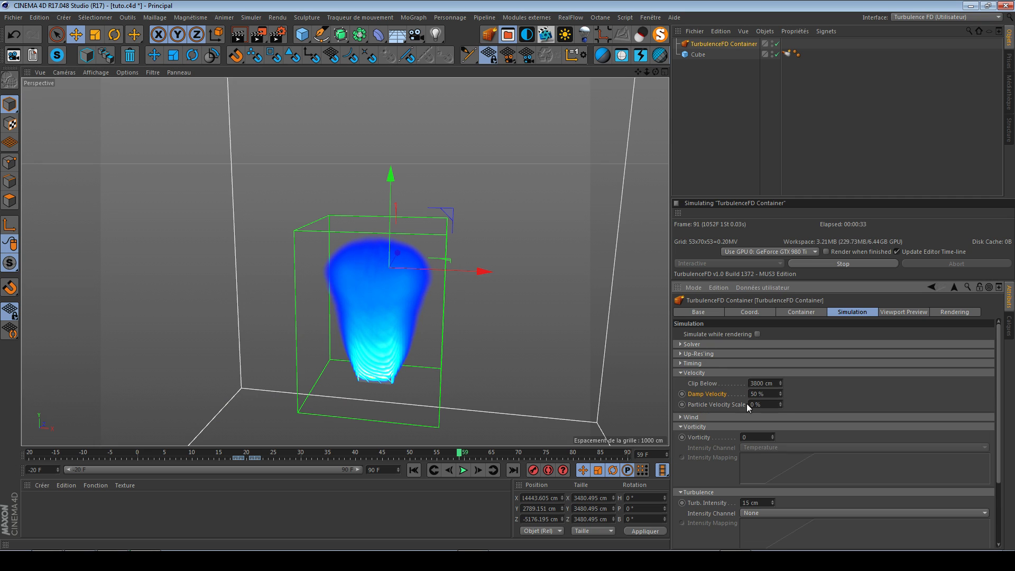
click(839, 264)
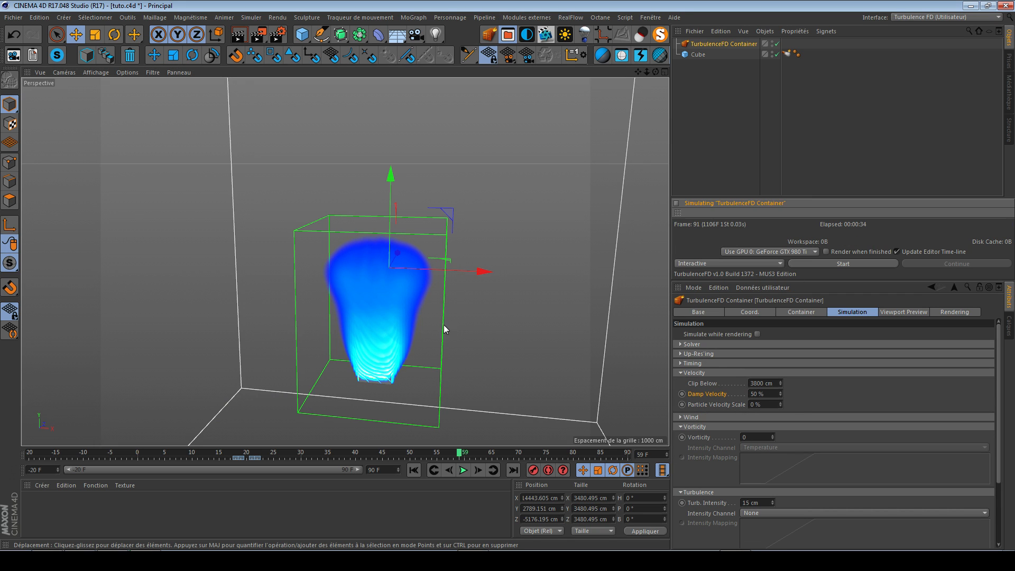
Step: Collapse the velocity, vorticity and turbulence settings, expand the Burn settings and set the burn Decay Mode to Linear
alt+drag(374, 363, 509, 403)
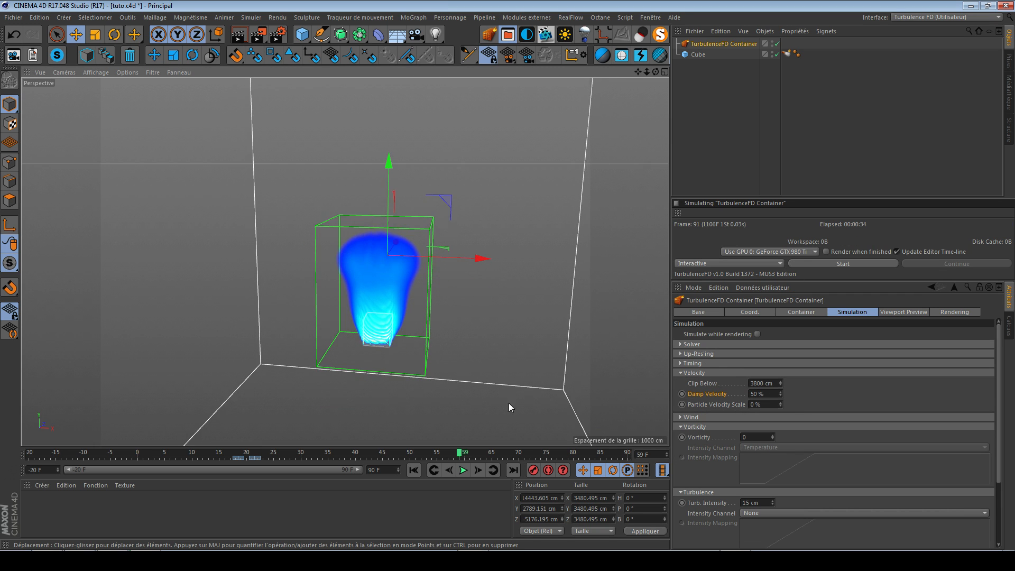
click(706, 372)
click(708, 391)
click(703, 401)
click(709, 438)
alt+drag(374, 345, 401, 336)
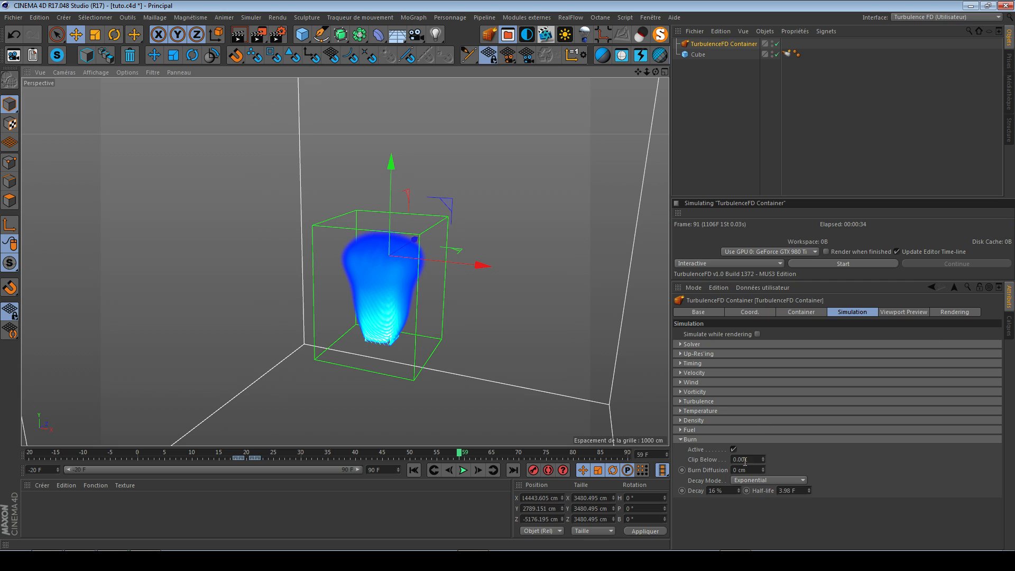
click(760, 480)
click(757, 493)
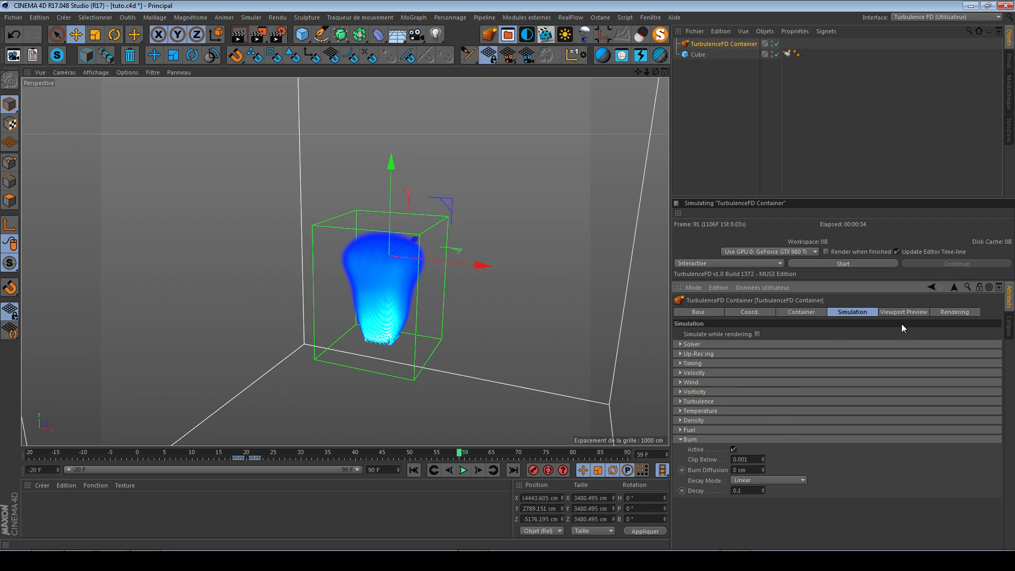
Step: Open the cube's TurbulenceFD Emitter tag, review its Force and Channels settings and collapse all its setting groups
click(913, 313)
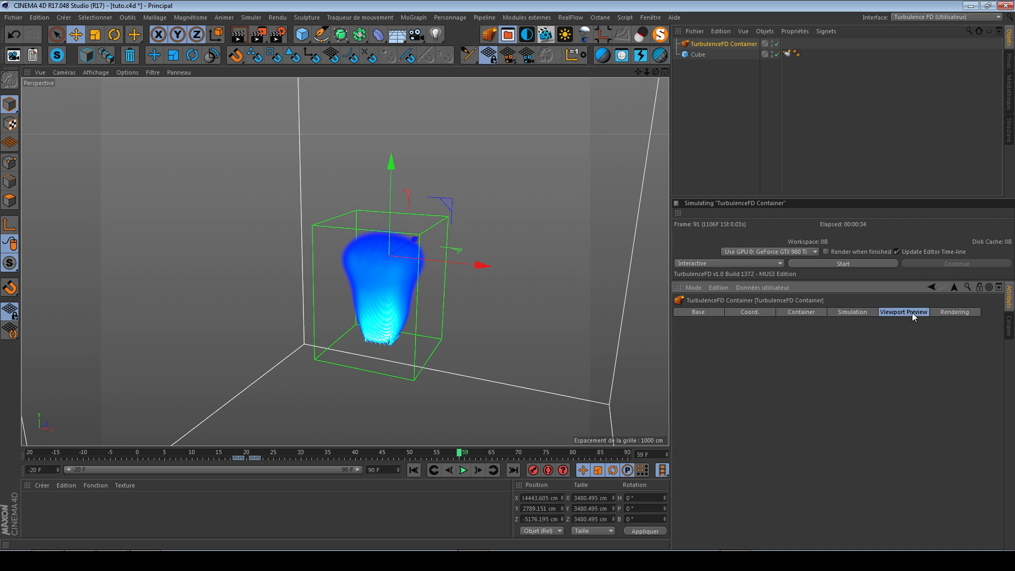
click(787, 55)
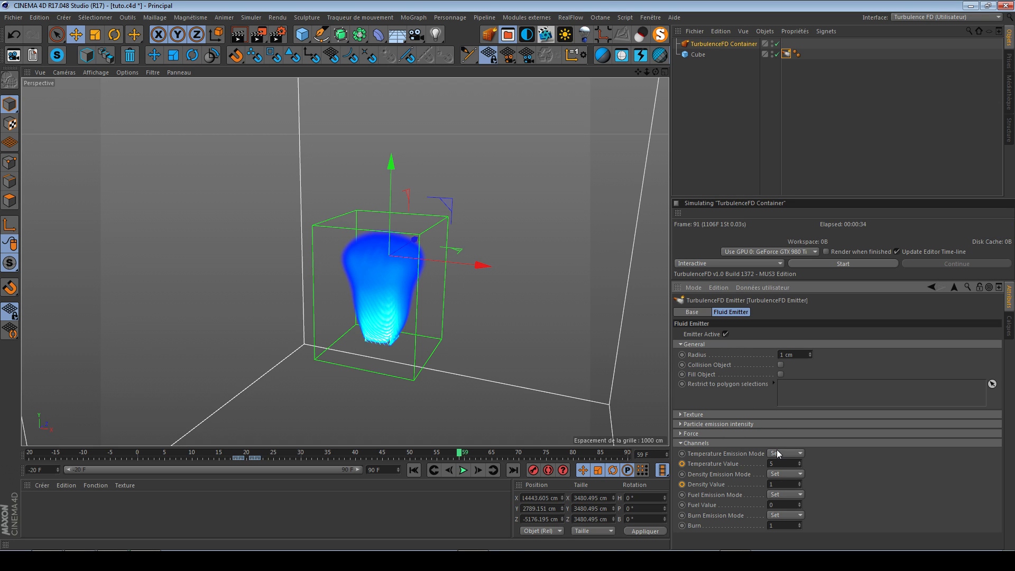
click(706, 433)
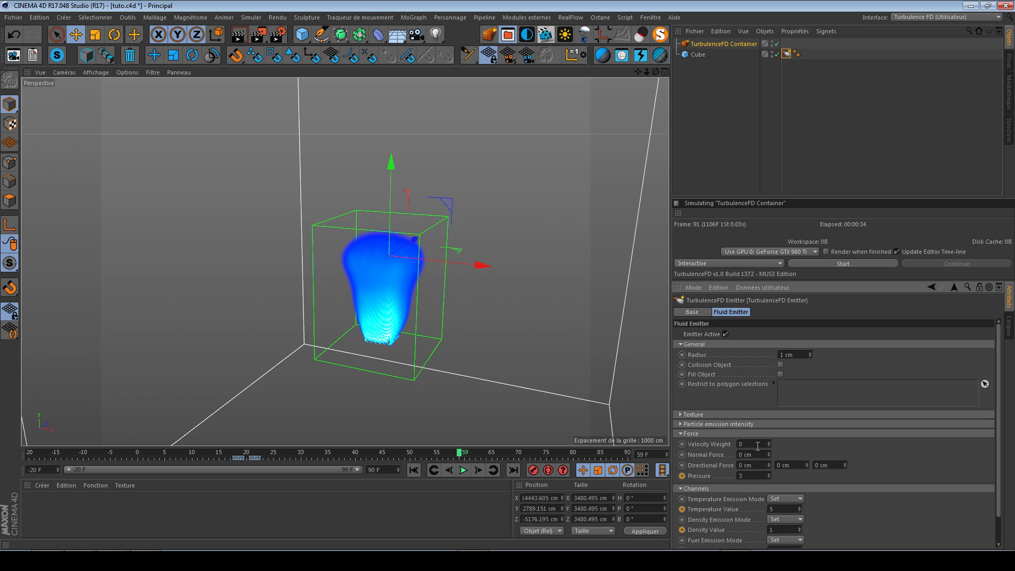
key(alt+Tab)
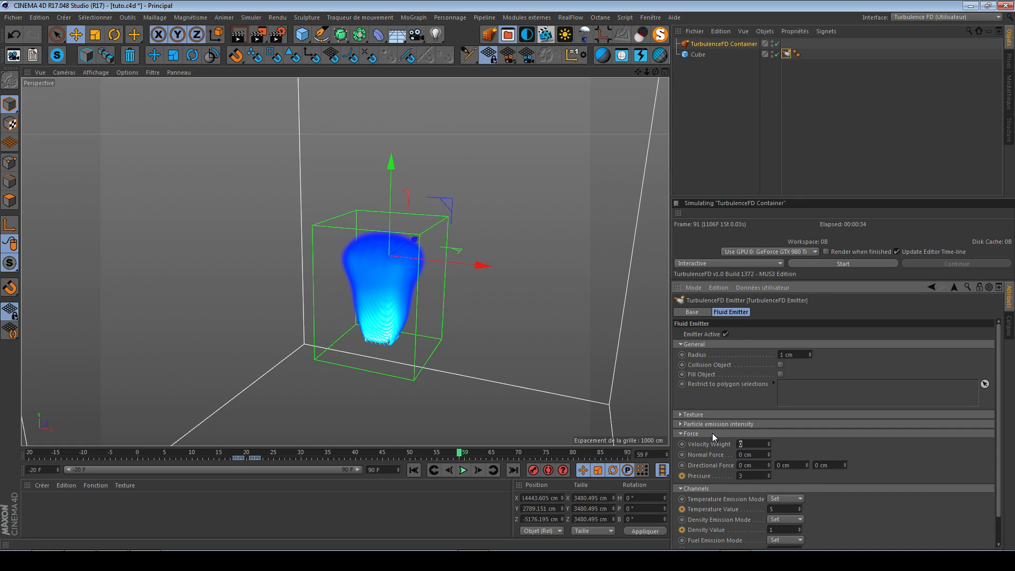
click(712, 434)
click(724, 442)
click(714, 344)
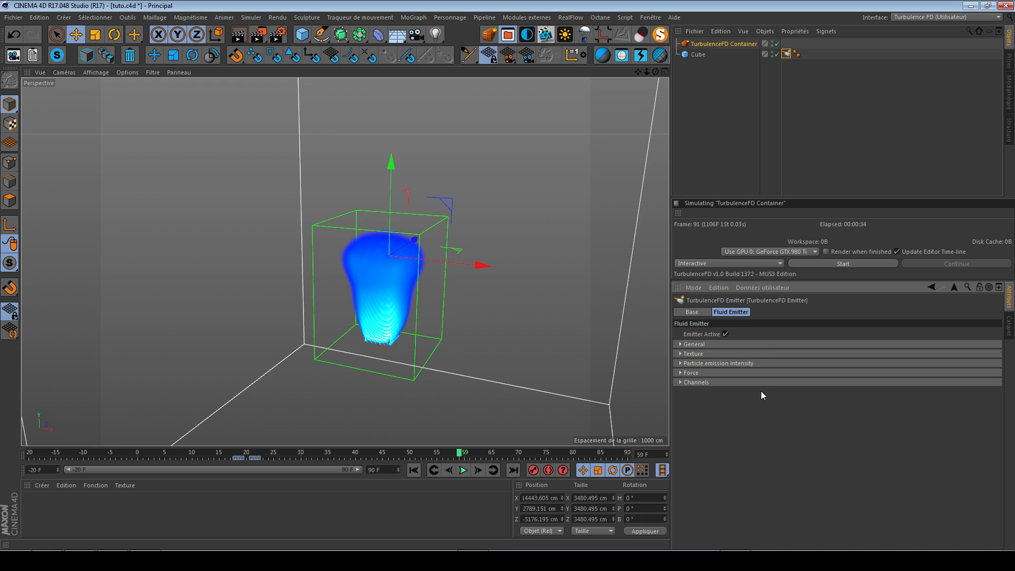
Step: Return to the TurbulenceFD Container's simulation settings and review the vorticity parameters
click(725, 44)
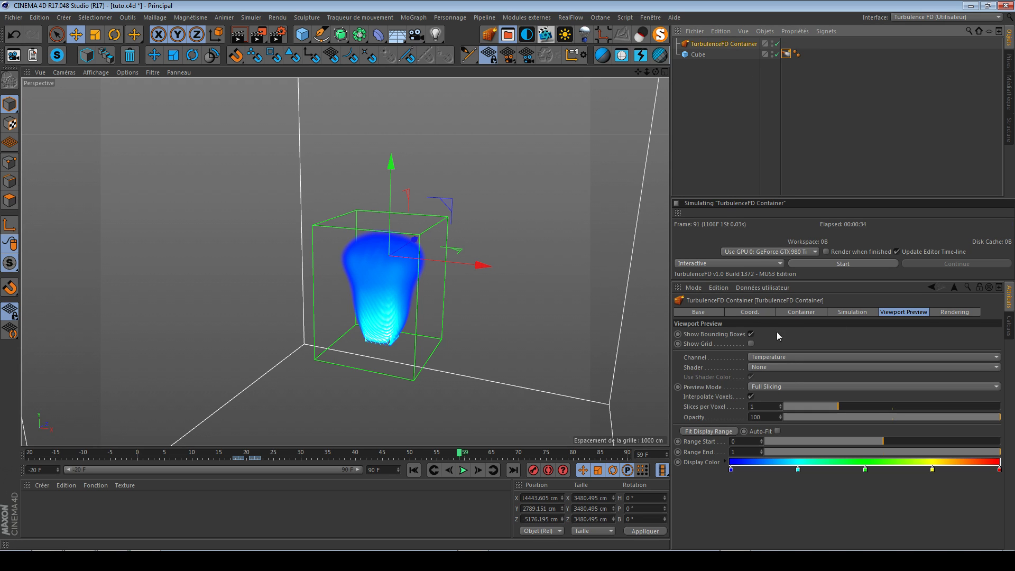
click(846, 308)
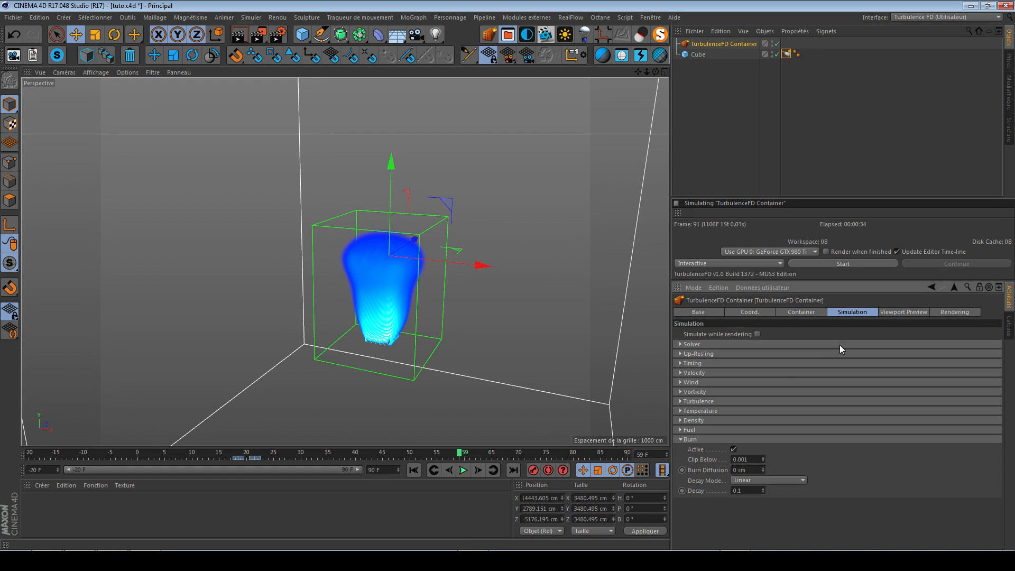
click(706, 391)
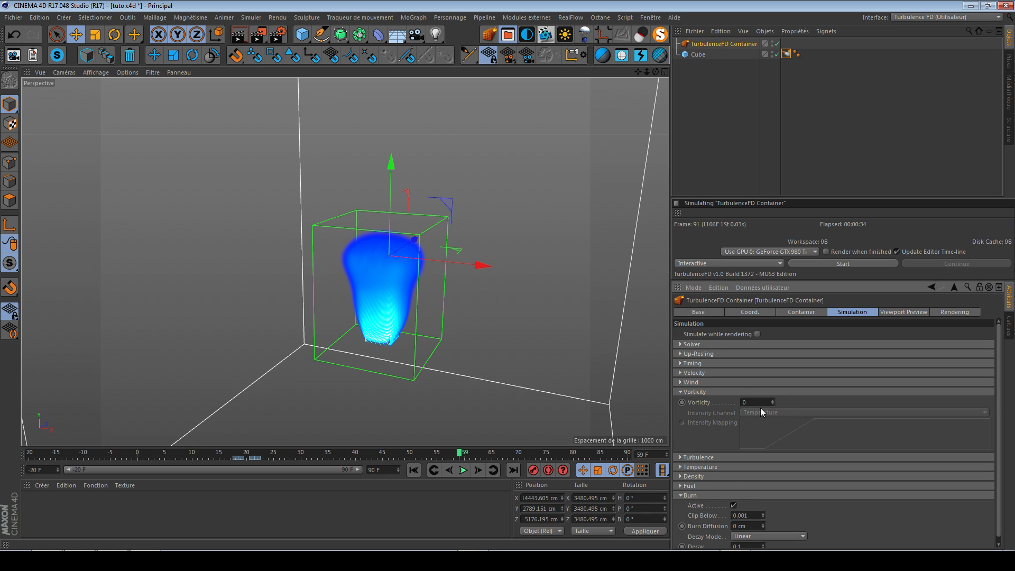
click(719, 393)
click(700, 392)
click(688, 392)
Step: Review the Damp Velocity parameter, collapse the velocity and burn settings and view the whole container from farther away
click(695, 372)
double_click(761, 394)
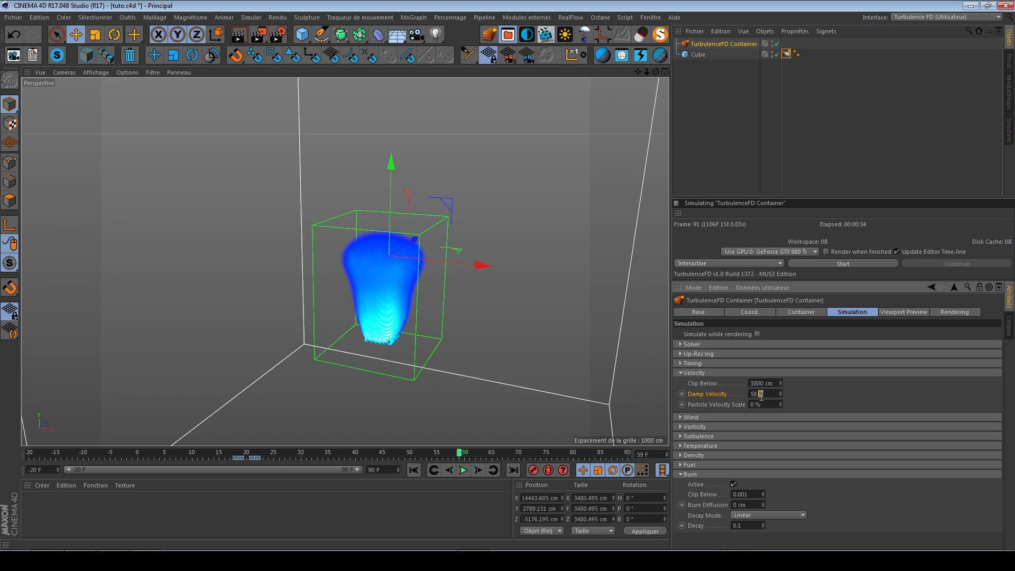
click(720, 372)
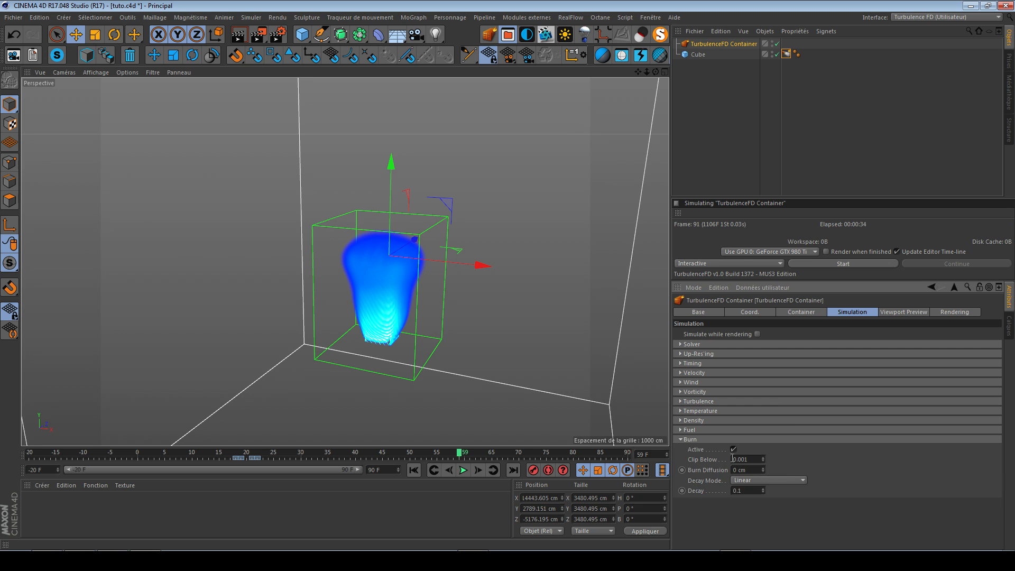
click(751, 440)
scroll(385, 333, down, 3)
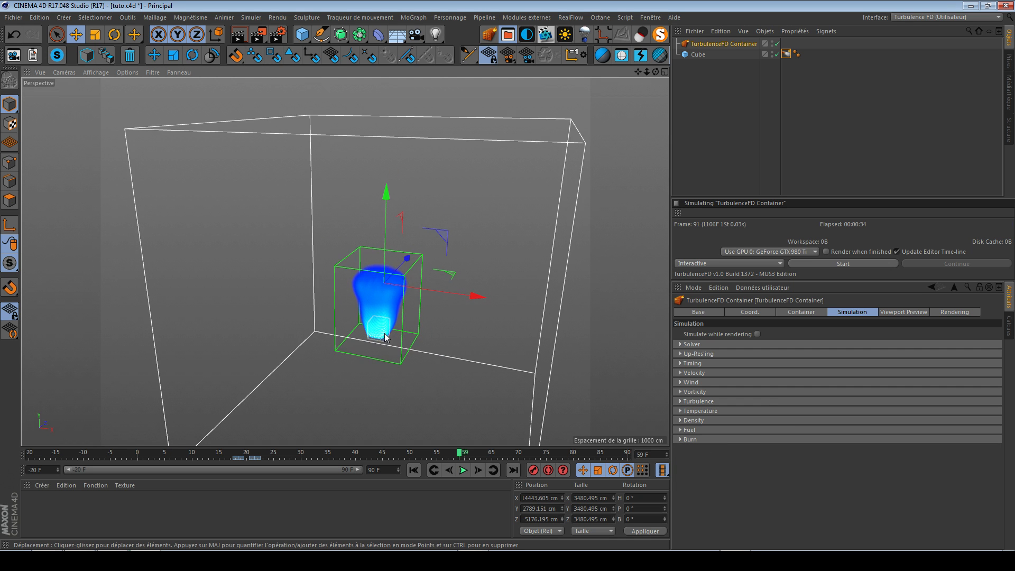
scroll(385, 333, up, 1)
Step: Switch to the web browser and look through the trainer's course page on tuto.com
key(alt+Tab)
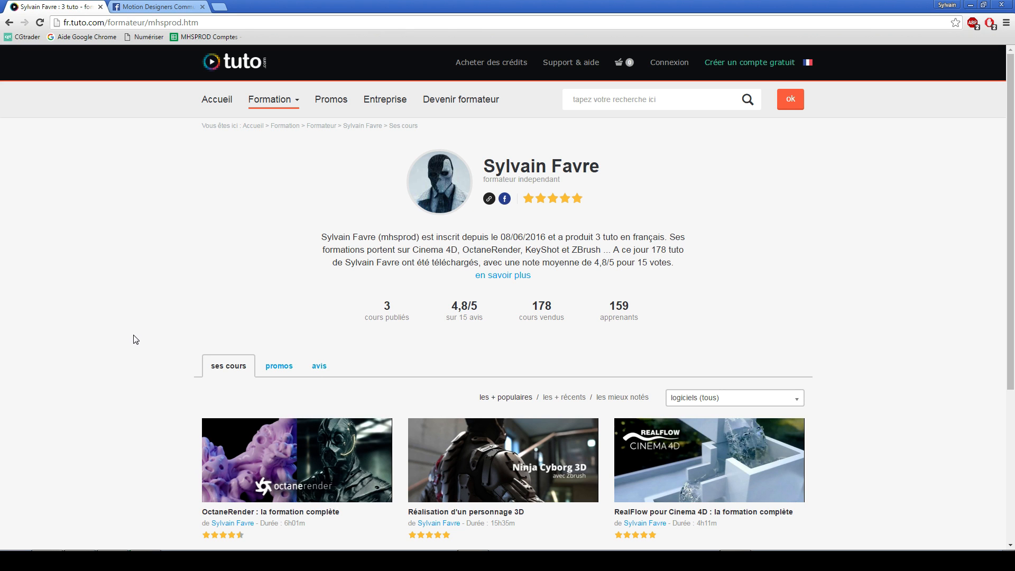
scroll(183, 358, down, 5)
scroll(261, 340, up, 5)
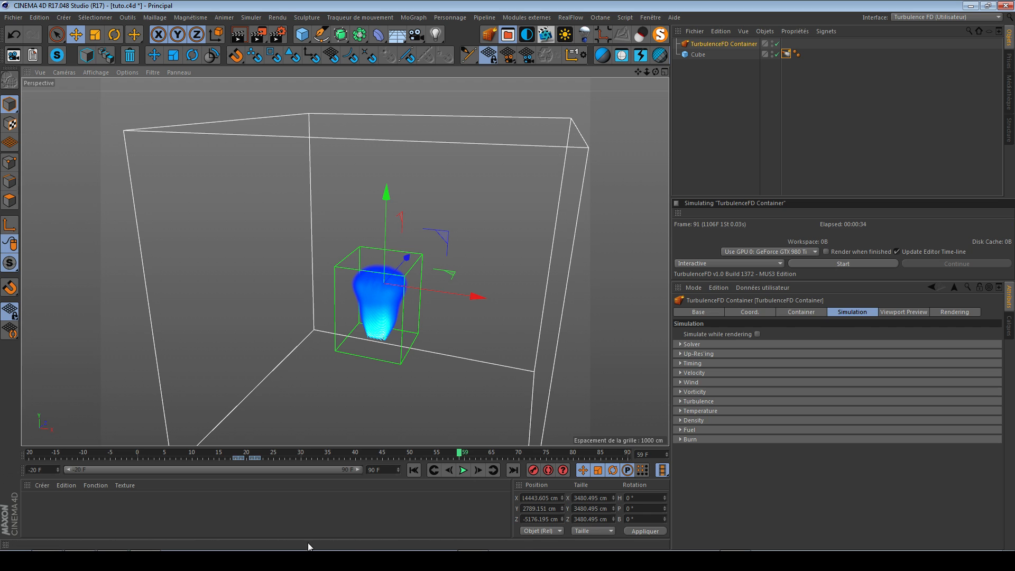
Step: Switch back to CINEMA 4D and view the container's viewport preview and rendering settings
click(904, 312)
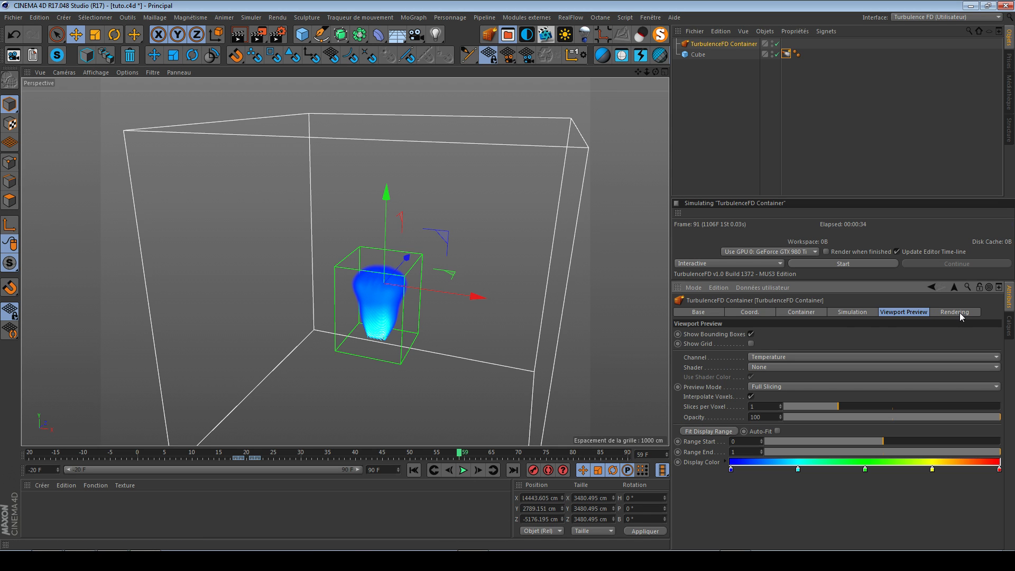
click(955, 312)
click(900, 311)
click(955, 312)
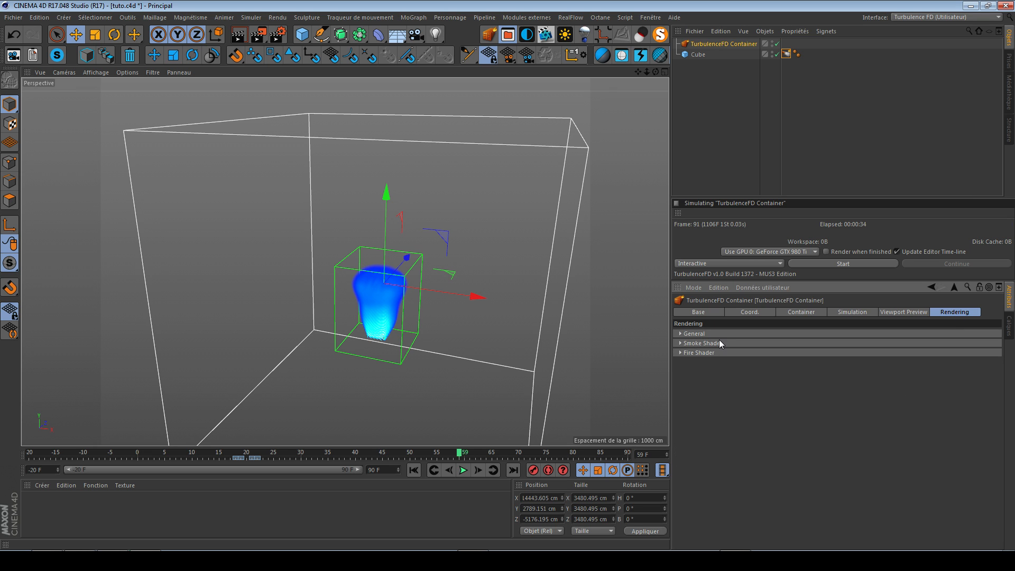
Step: Switch to the web browser, open the Motion Designers Community group on Facebook and look through its posts
key(alt+Tab)
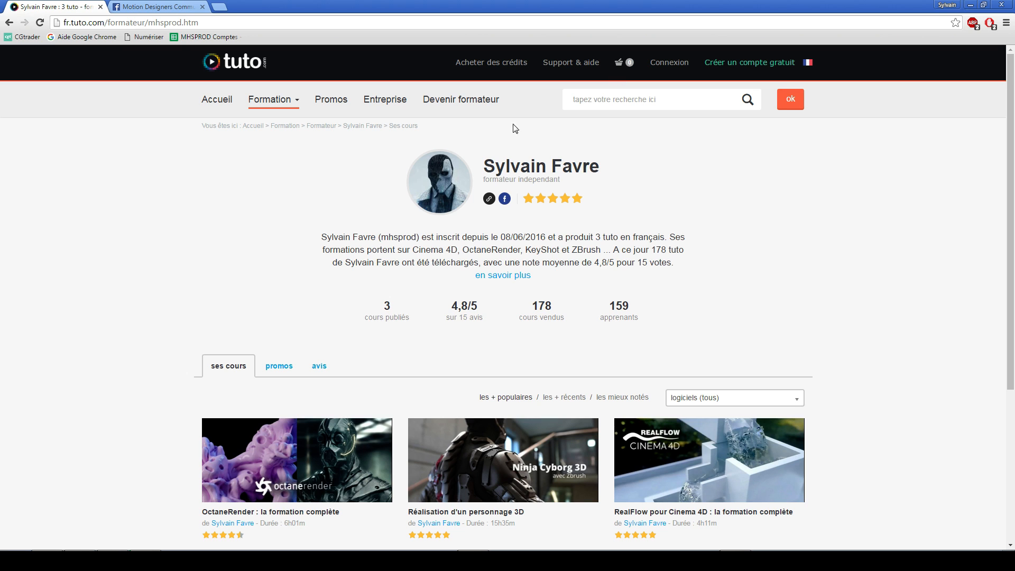
click(180, 9)
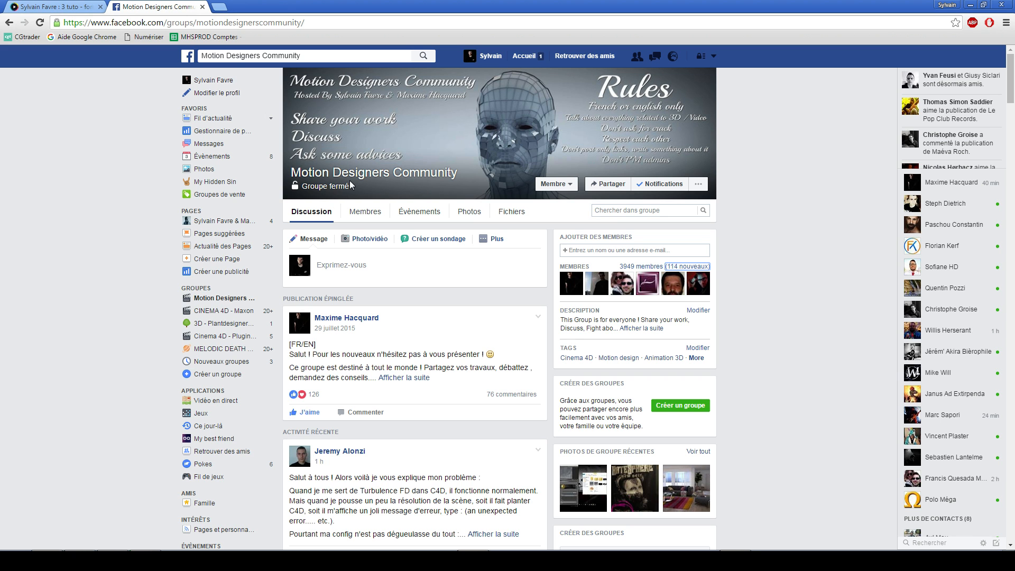
scroll(409, 247, down, 10)
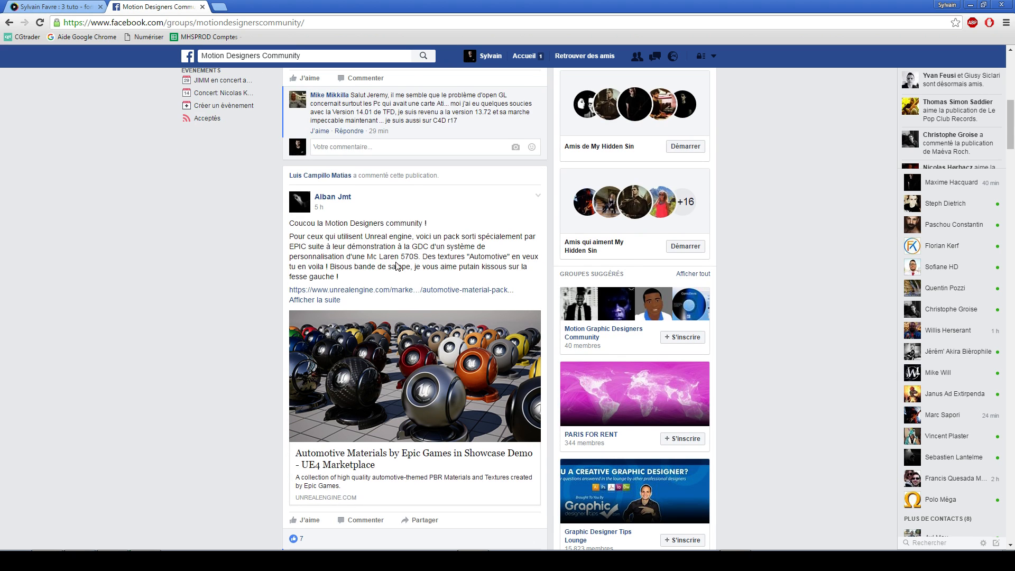
scroll(432, 167, down, 4)
scroll(227, 270, down, 9)
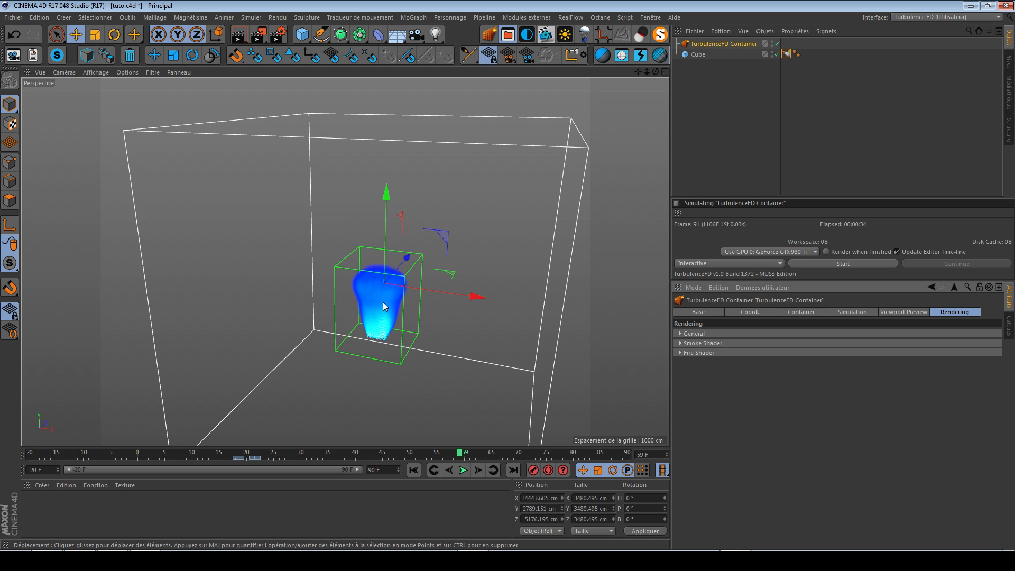
Step: Switch back to CINEMA 4D and view the container's resolution and cache settings
alt+drag(380, 334, 472, 297)
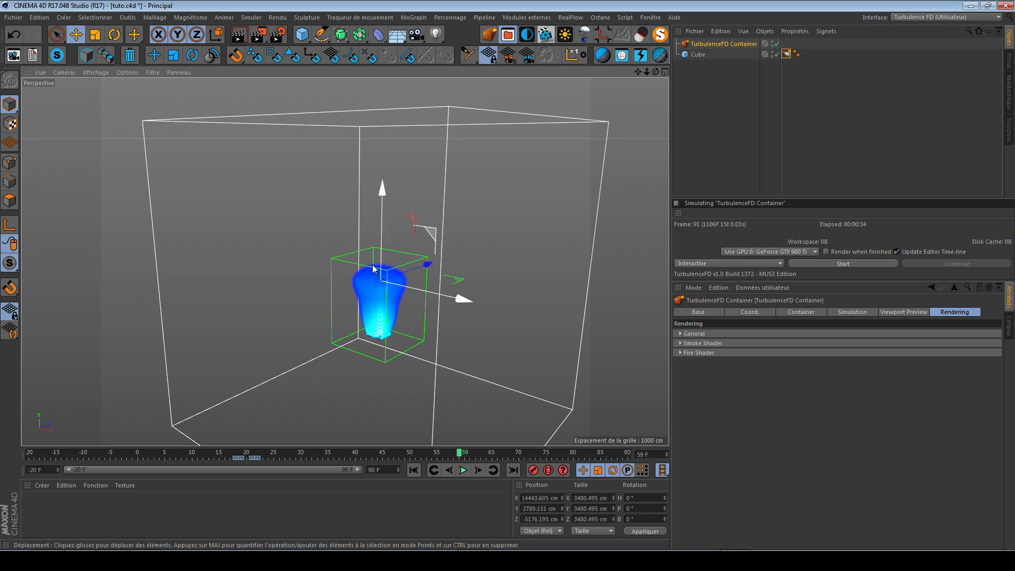
click(854, 312)
click(799, 314)
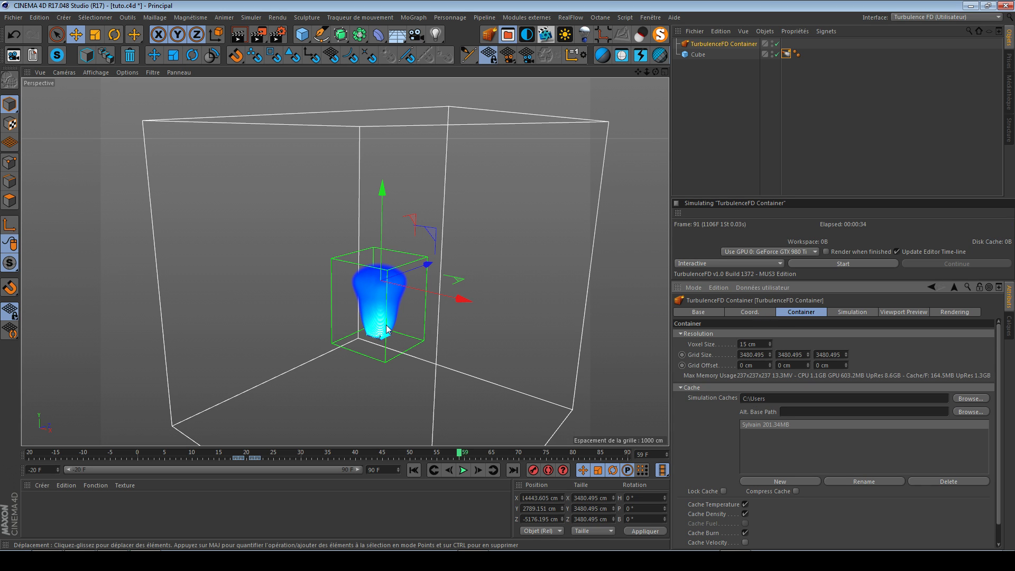
alt+drag(381, 325, 408, 322)
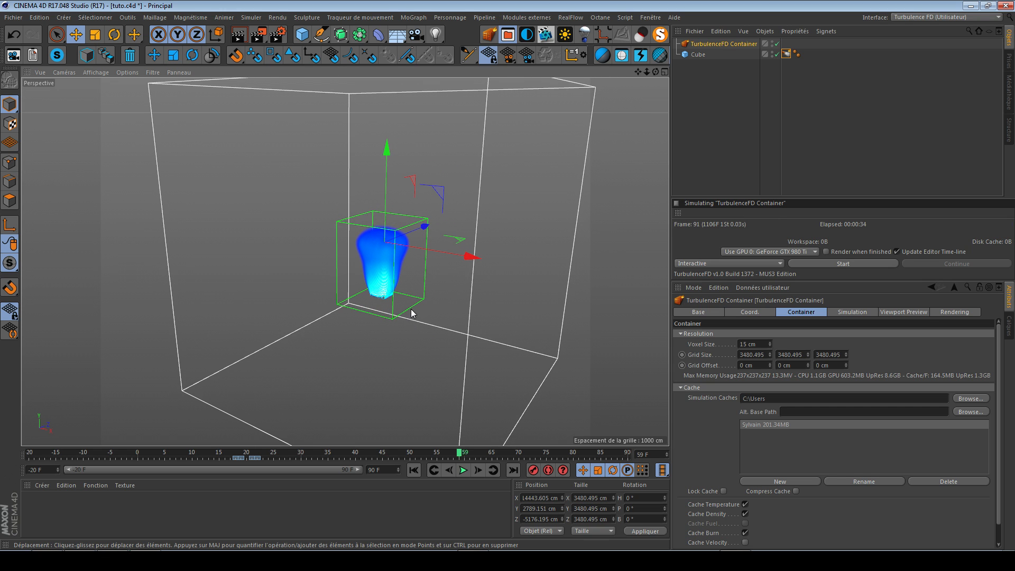